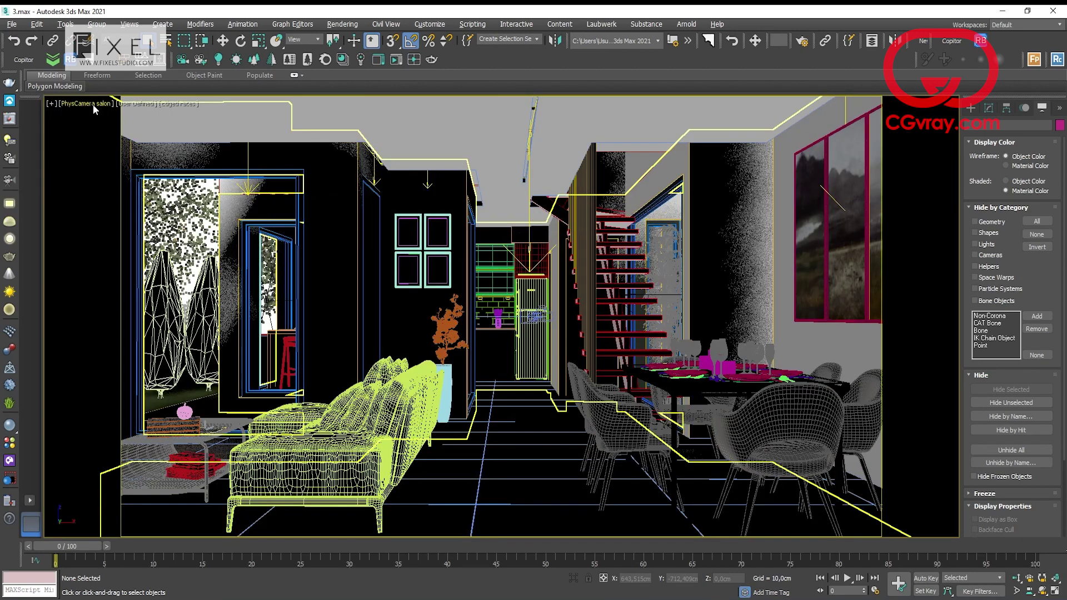
Step: Show the scene through PhysCamera cocina and set the viewport display quality to Standard
click(92, 106)
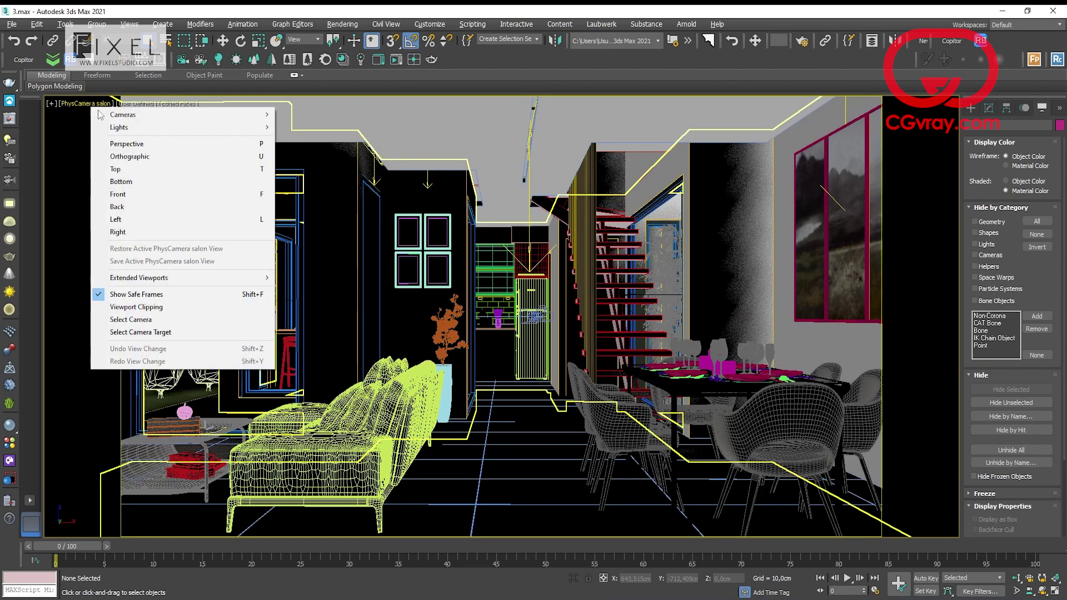
click(315, 115)
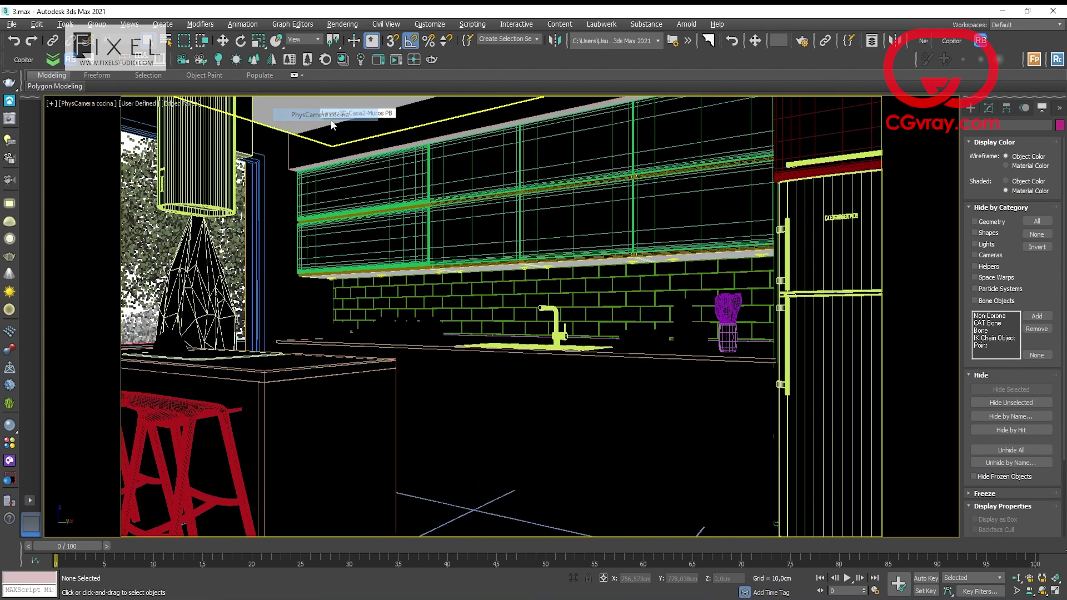
click(133, 104)
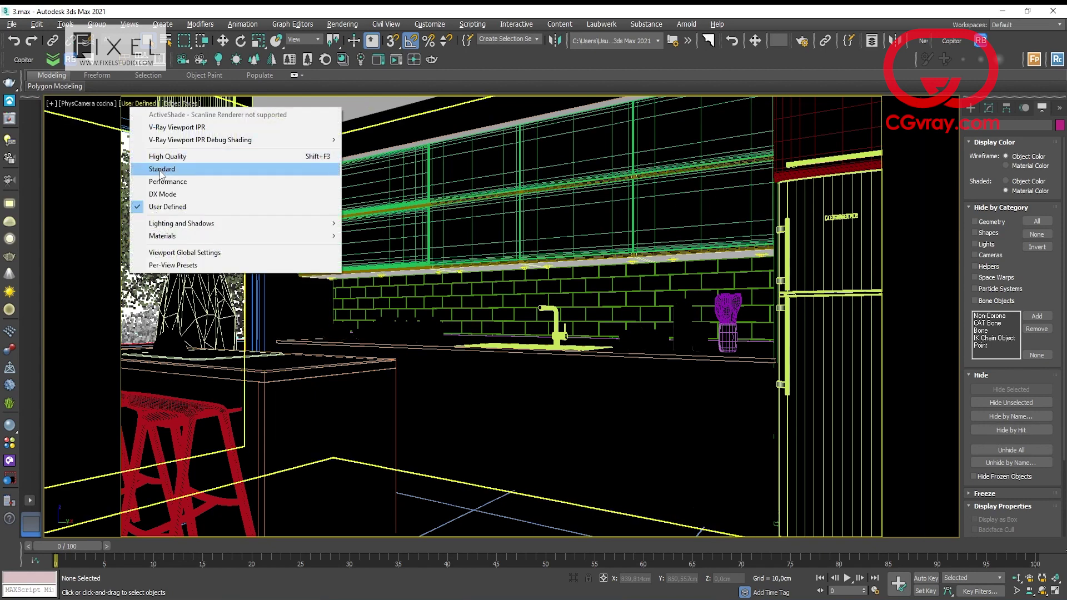
click(161, 170)
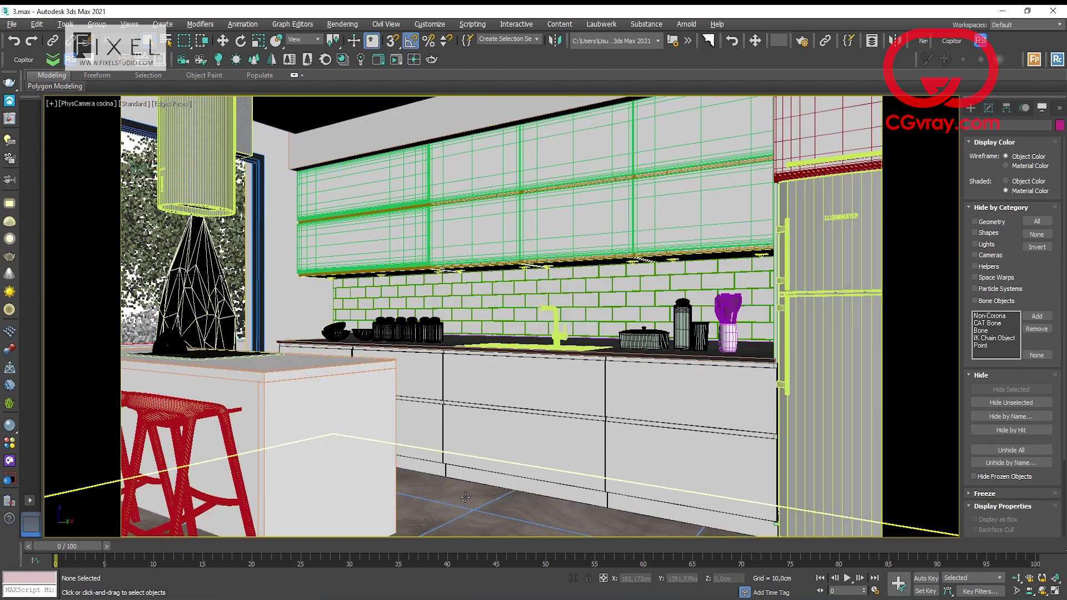
Step: View the scene through PhysCamera salon and PhysCamera hab to review the living room and bedroom framings
click(87, 104)
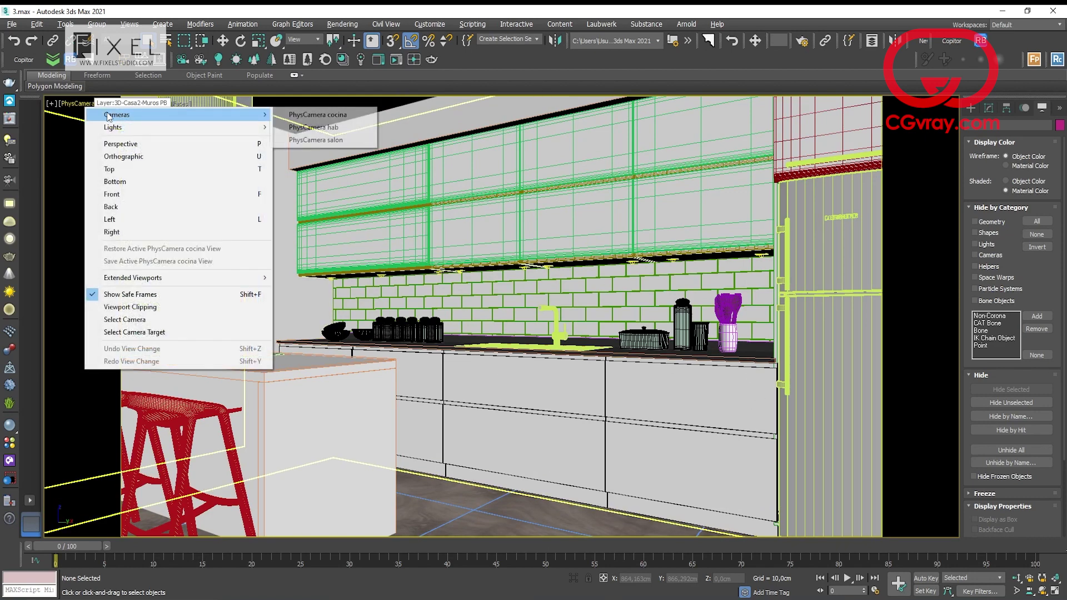
click(311, 145)
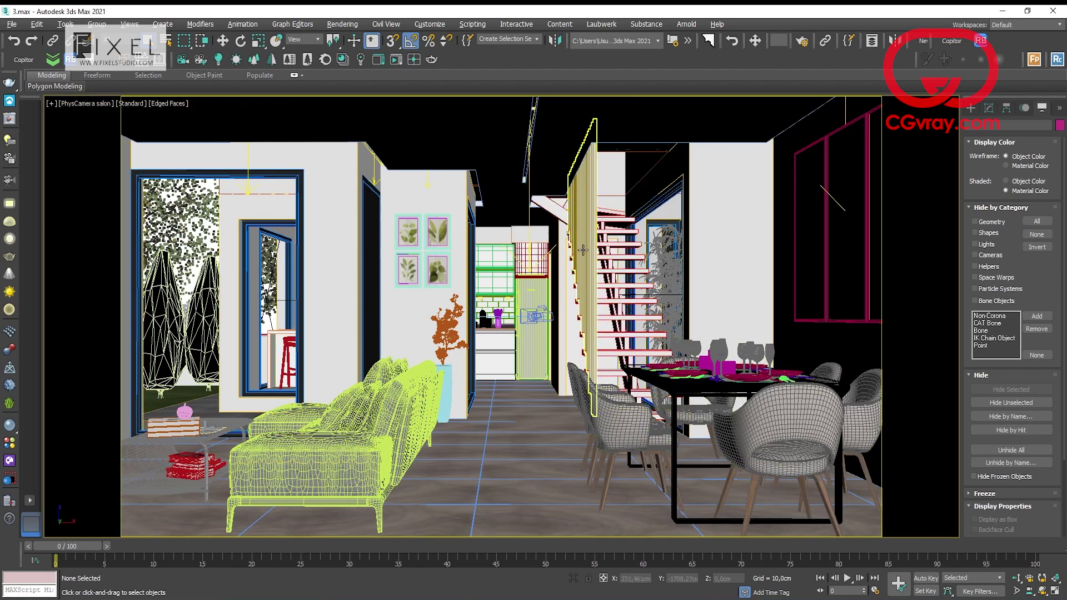
click(90, 106)
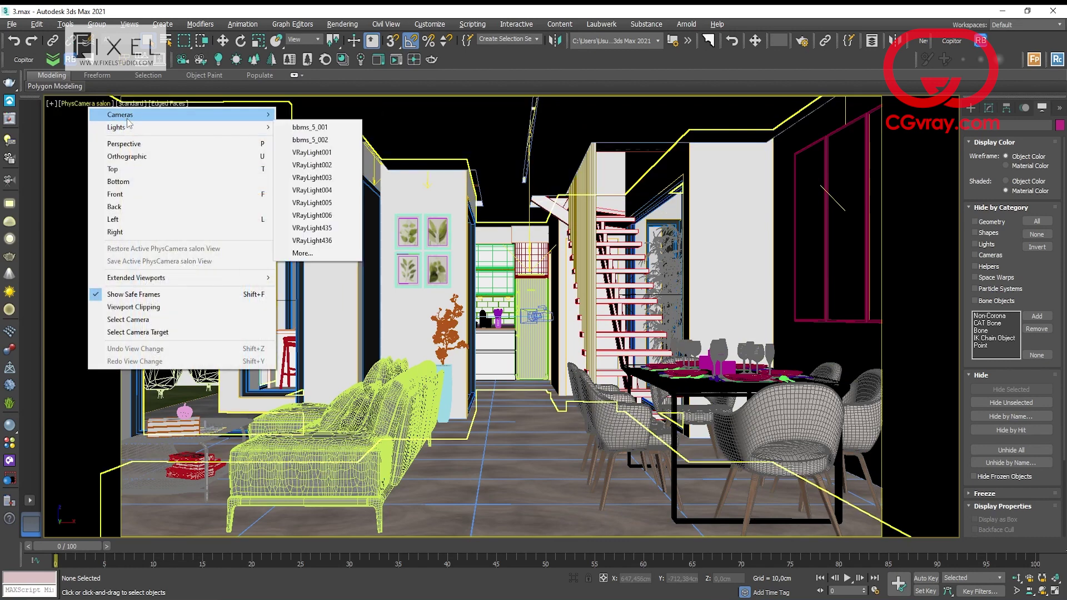
mouse_move(256, 117)
click(309, 129)
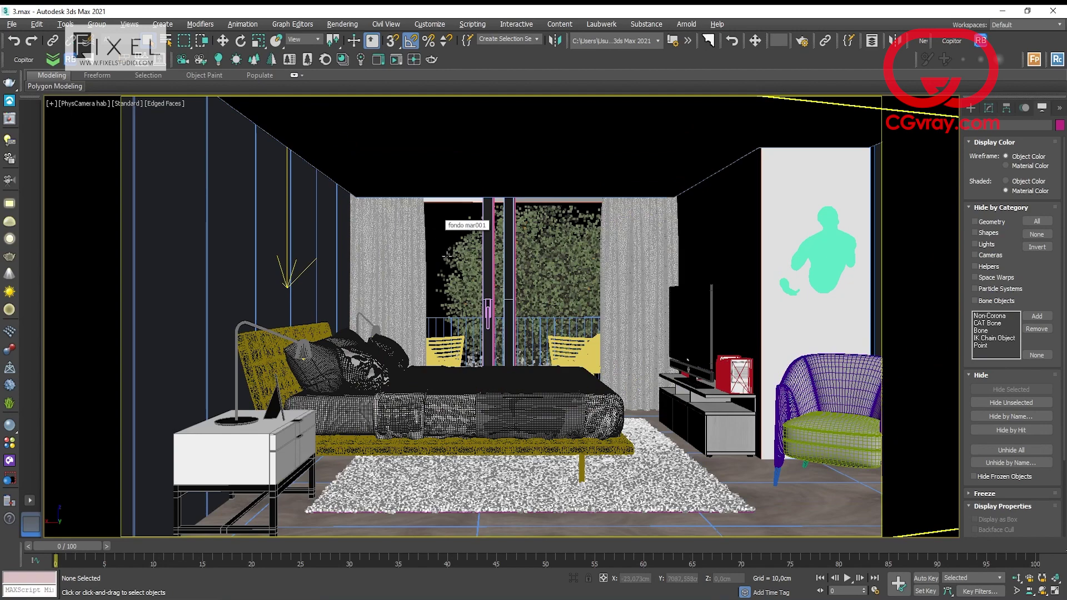
Step: Examine the house's exterior facade and upper terrace in the perspective view of the four-viewport layout
key(alt+w)
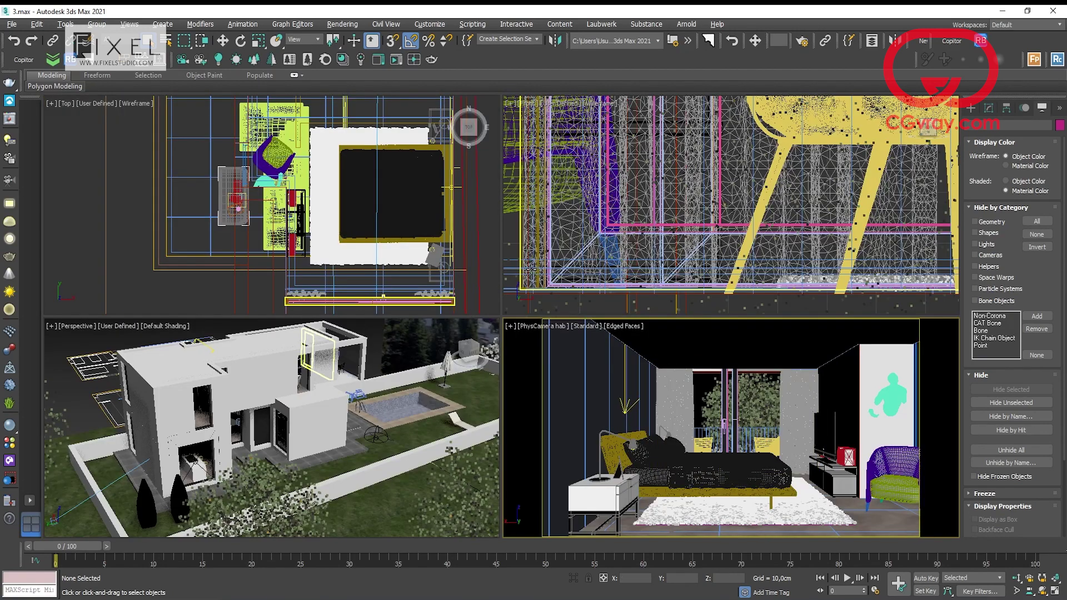
middle_click(446, 374)
scroll(445, 372, down, 5)
alt+middle_drag(312, 402, 496, 427)
middle_drag(133, 420, 253, 426)
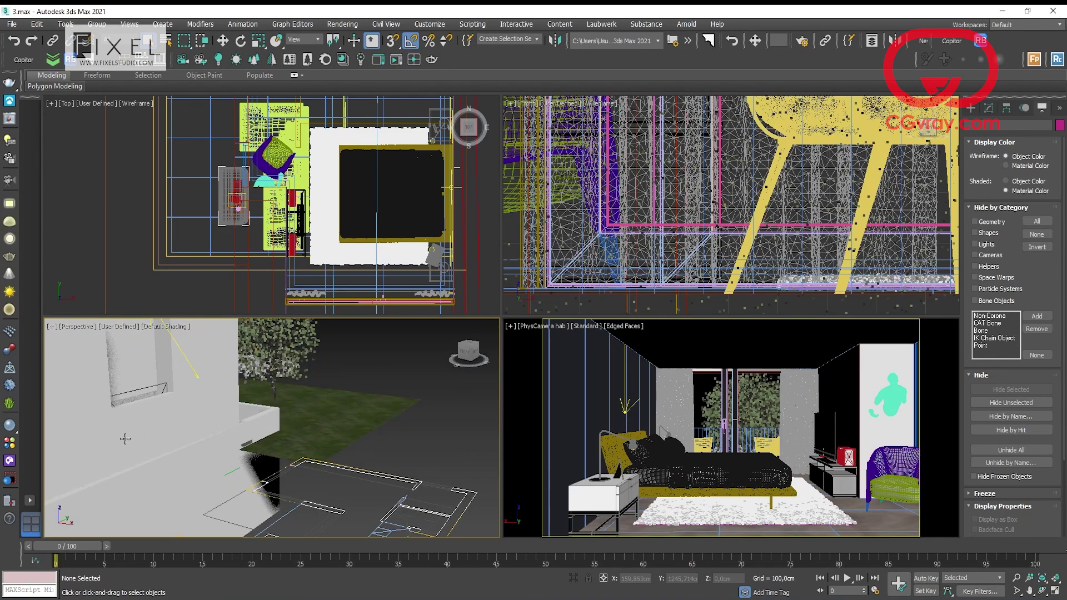
middle_drag(125, 440, 412, 389)
scroll(181, 385, up, 3)
middle_drag(181, 385, 205, 410)
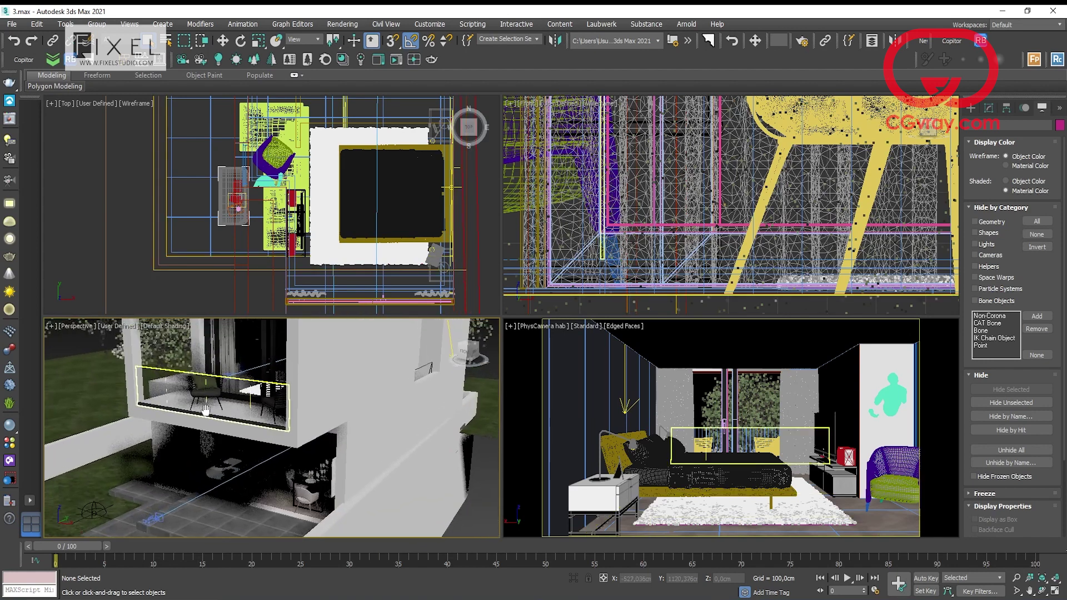
scroll(206, 410, up, 3)
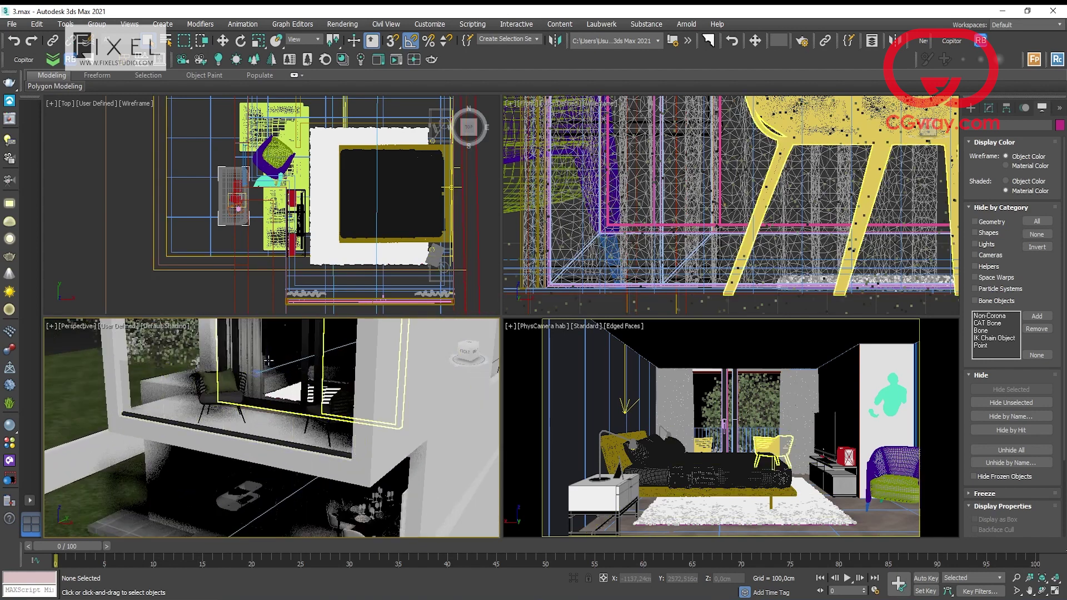
scroll(284, 371, down, 2)
alt+middle_drag(215, 465, 273, 466)
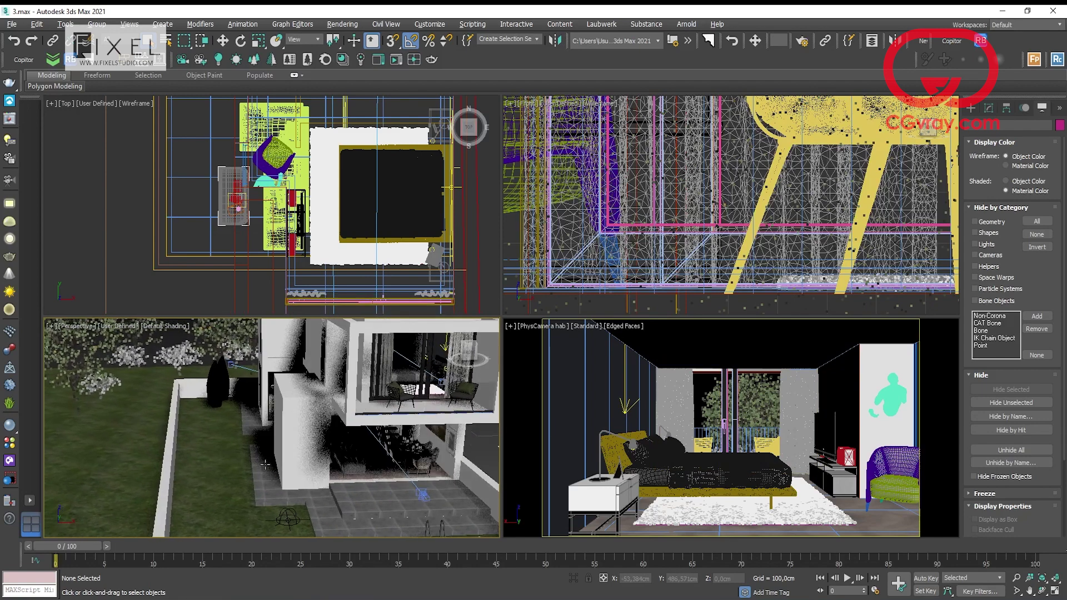
Step: Examine the garden pool and the 2D floor plan drawings beside the house in the perspective view
scroll(271, 398, down, 3)
scroll(303, 500, up, 2)
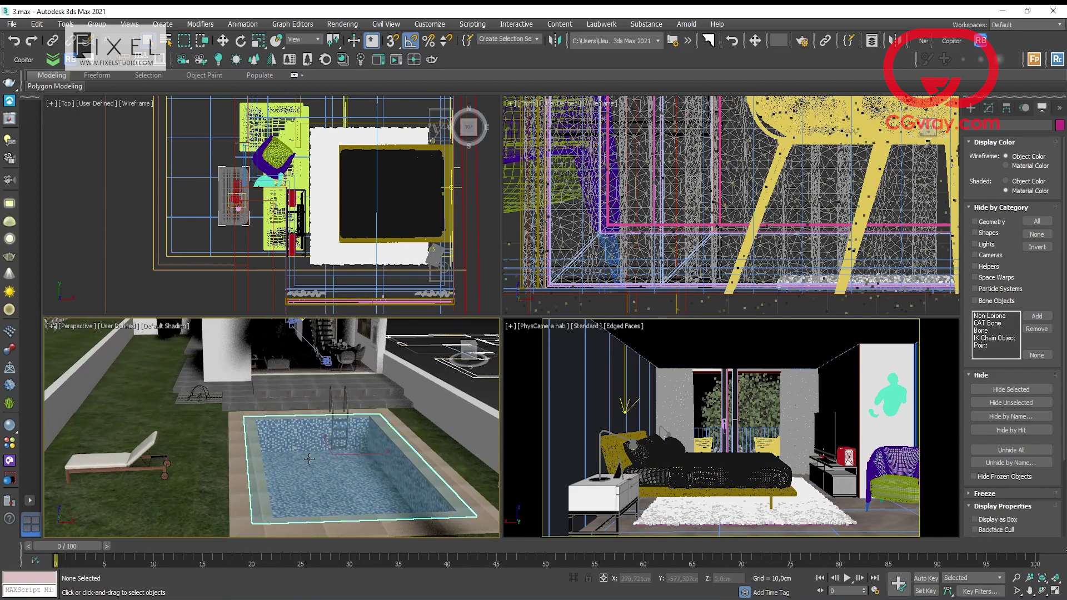
alt+middle_drag(224, 455, 176, 485)
scroll(183, 478, up, 2)
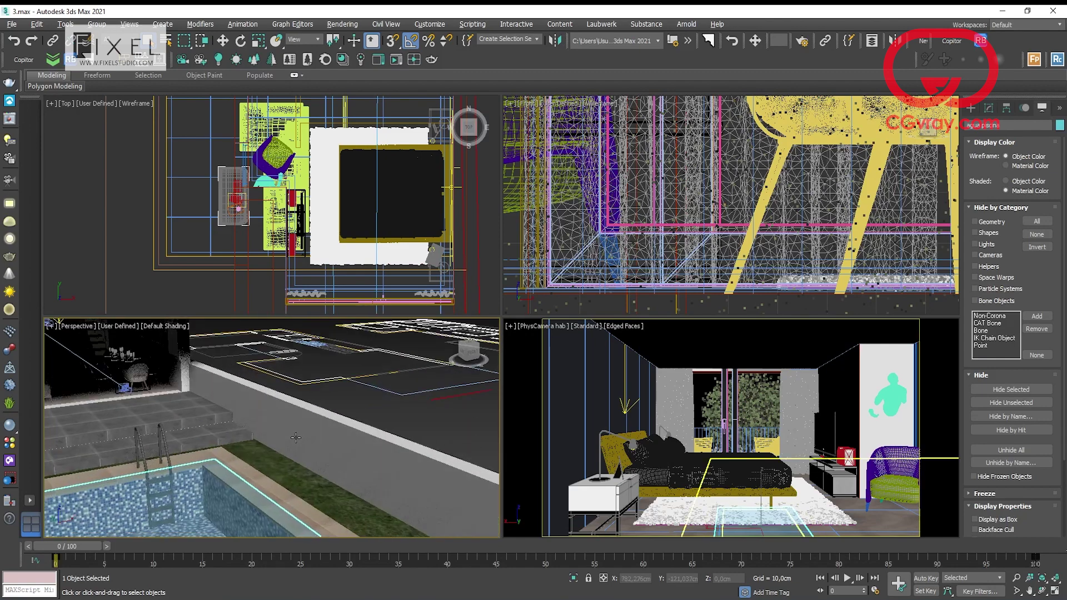
alt+middle_drag(334, 383, 359, 415)
scroll(359, 415, down, 8)
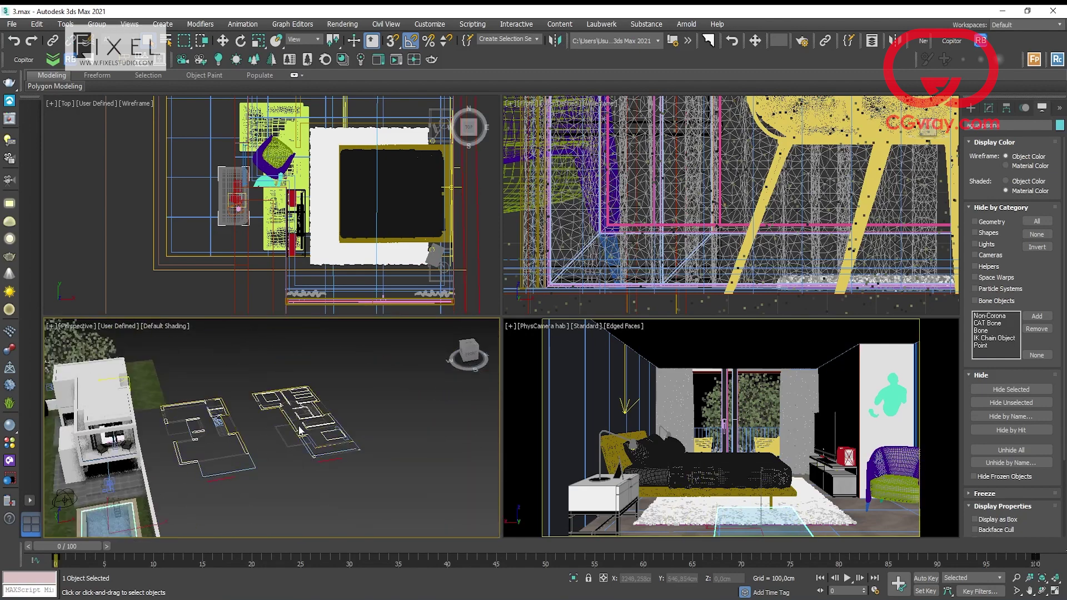
click(288, 421)
scroll(242, 427, up, 4)
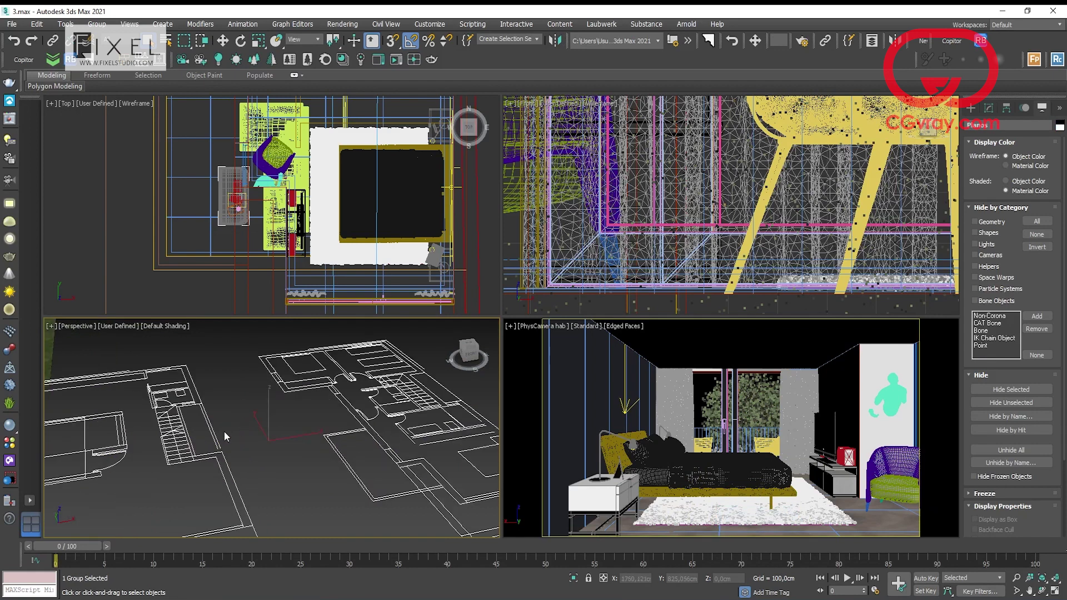
middle_drag(172, 439, 245, 407)
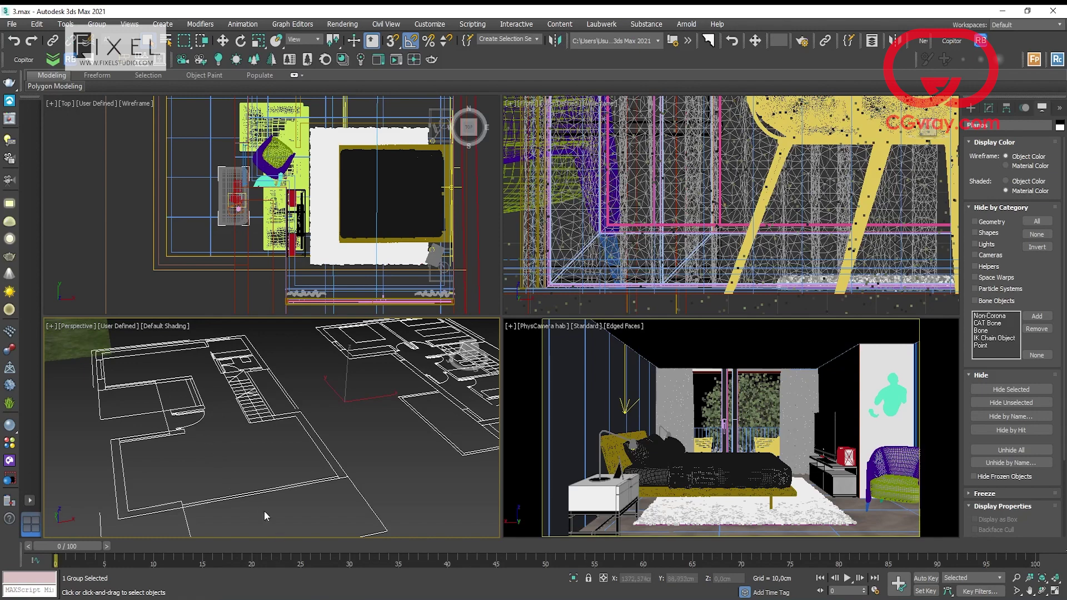
Step: Select the bedroom camera PhysCamera hab in an enlarged Top view and review its Physical Camera parameters
click(134, 227)
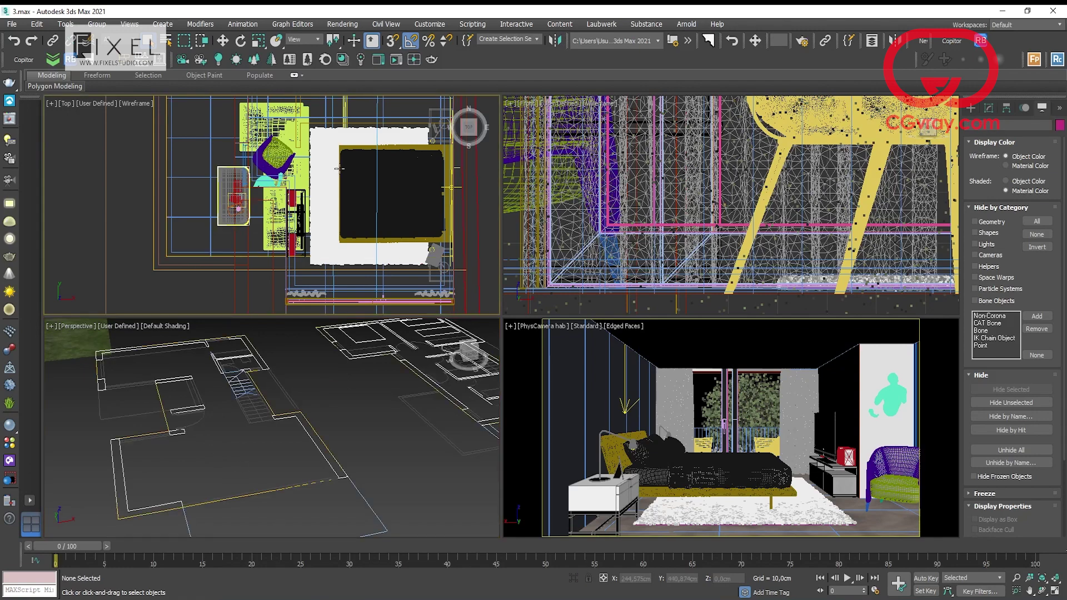
key(alt+w)
scroll(600, 270, down, 3)
middle_drag(603, 269, 528, 435)
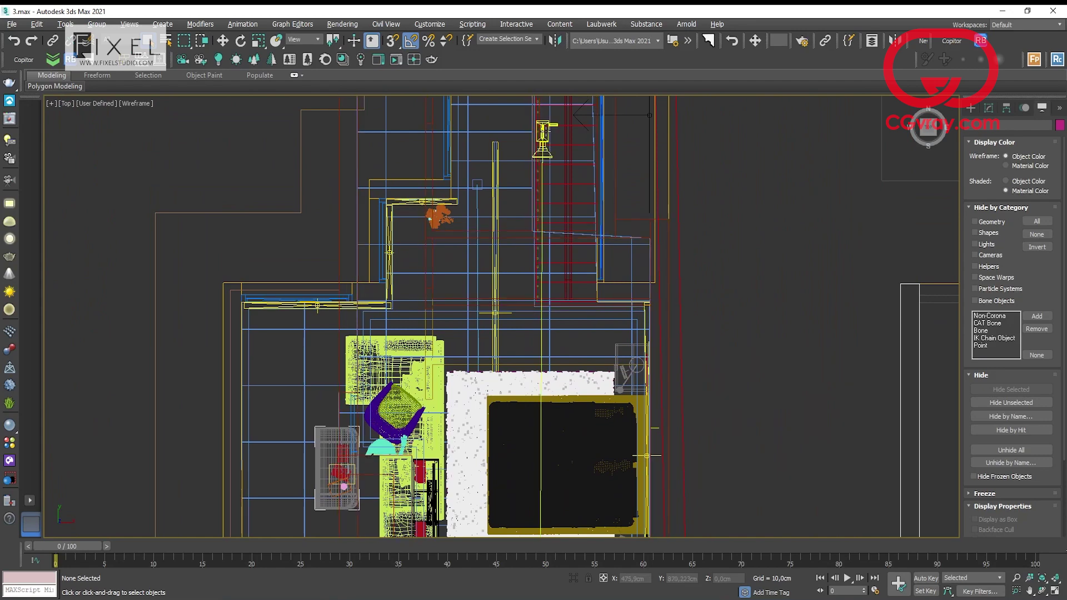
scroll(676, 208, down, 5)
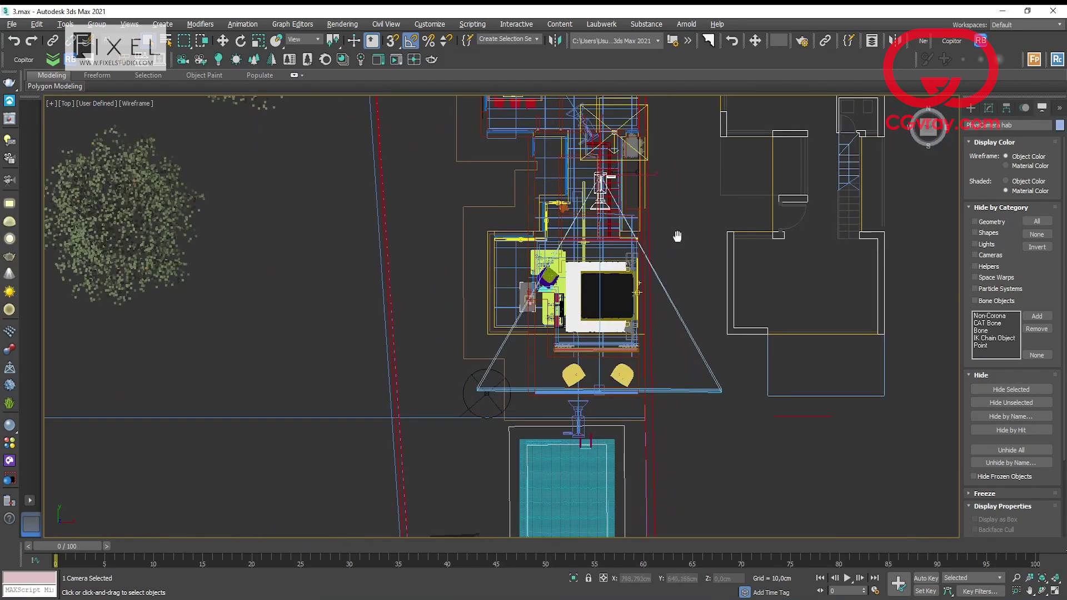
scroll(679, 236, up, 2)
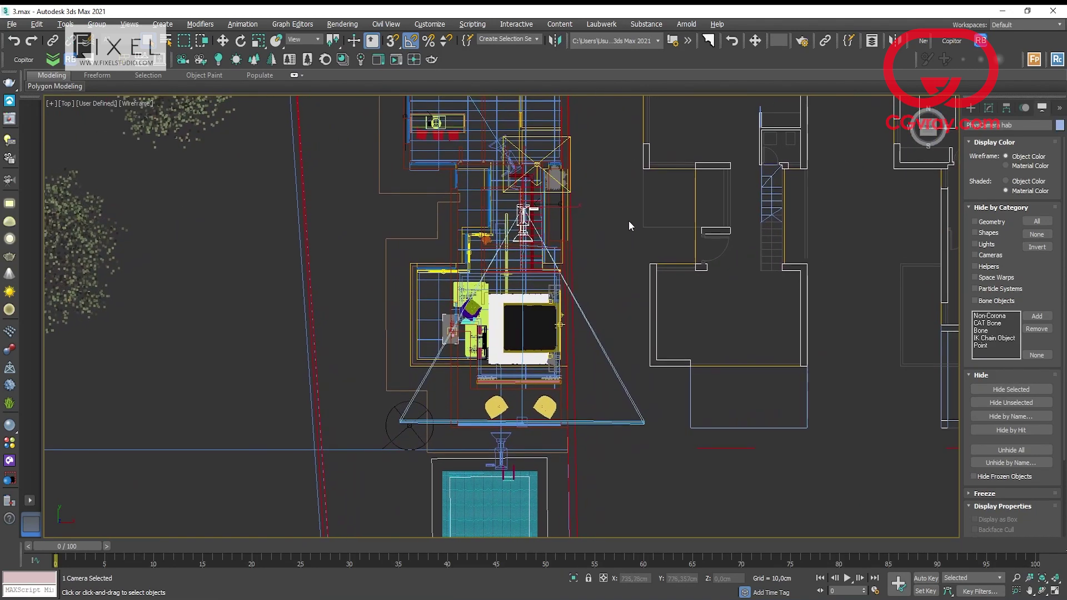
click(989, 107)
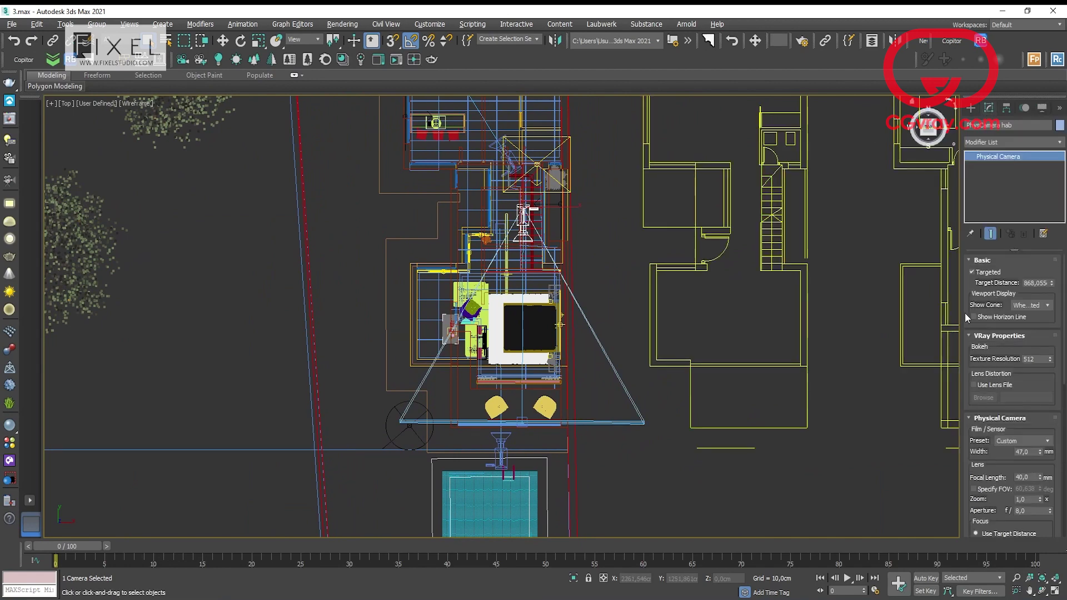
drag(966, 300, 956, 188)
scroll(955, 188, up, 2)
drag(1005, 488, 1005, 384)
scroll(980, 364, up, 1)
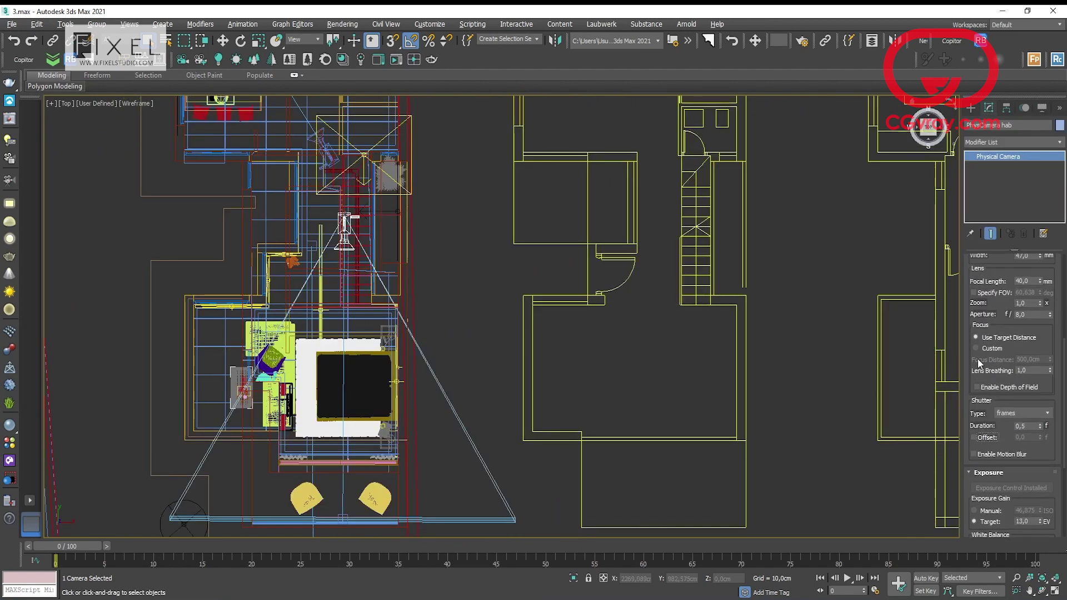
Step: Delete the bedroom camera PhysCamera hab, keeping the Top view enlarged over the floor plan
click(455, 228)
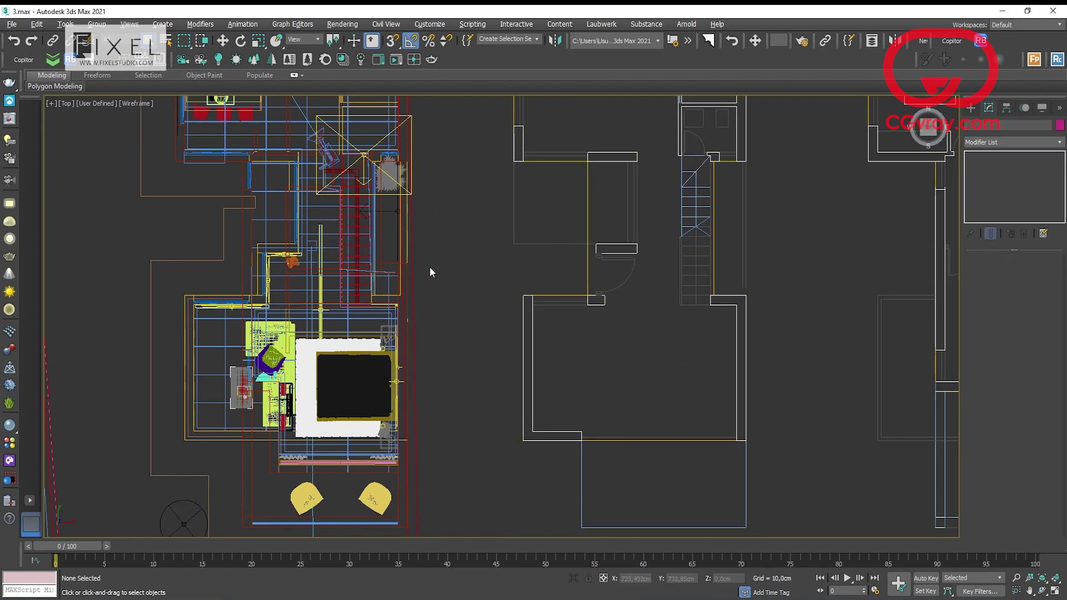
middle_drag(432, 268, 520, 261)
key(alt+w)
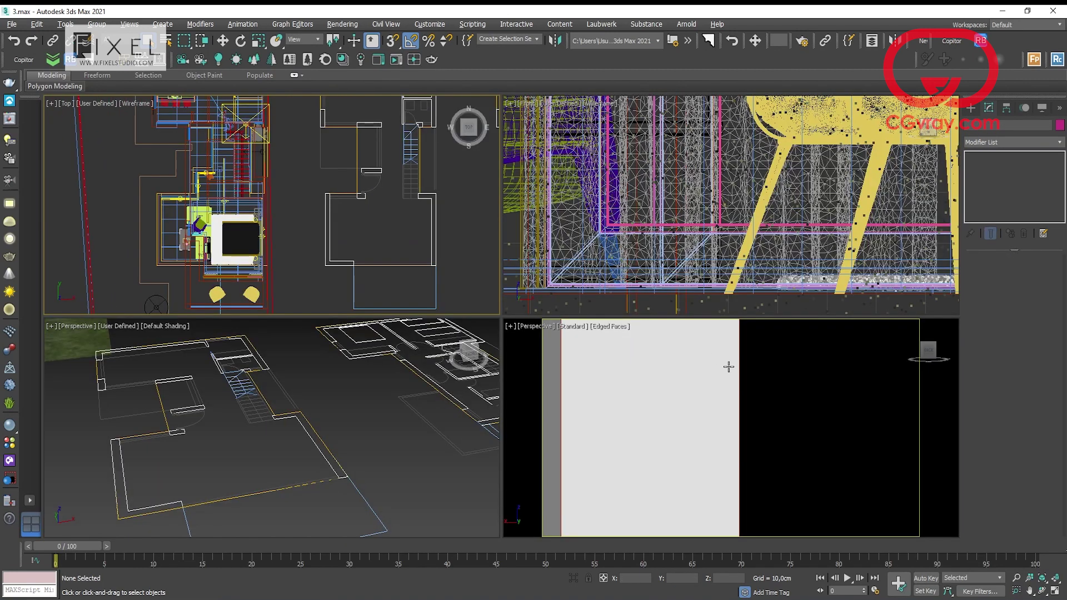
key(alt+w)
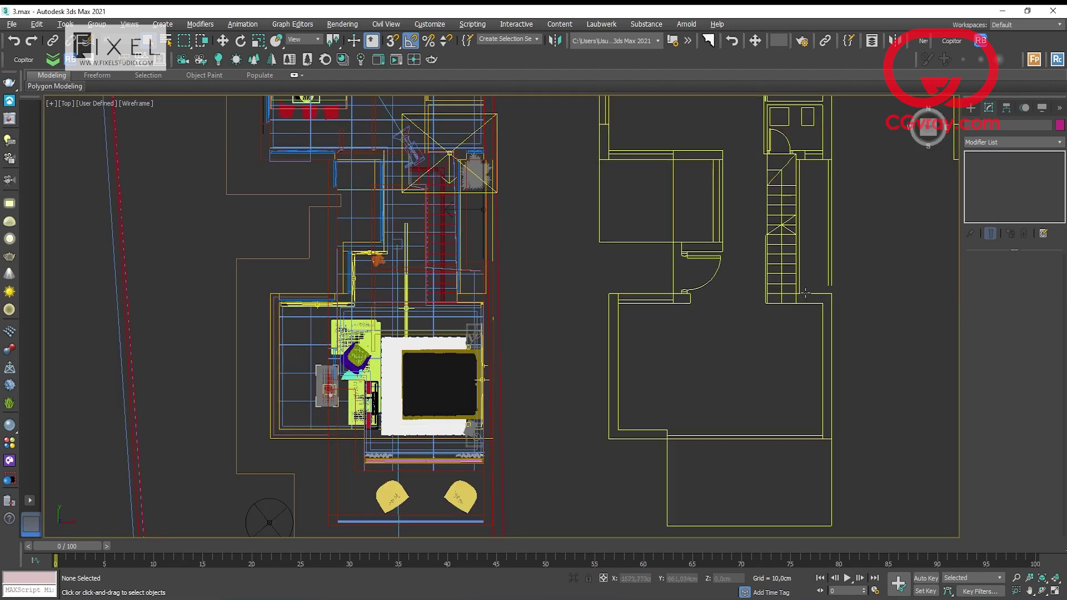
Step: Create a Physical camera in the Top view, placed above the staircase and aimed at the bed, and look through it
click(972, 108)
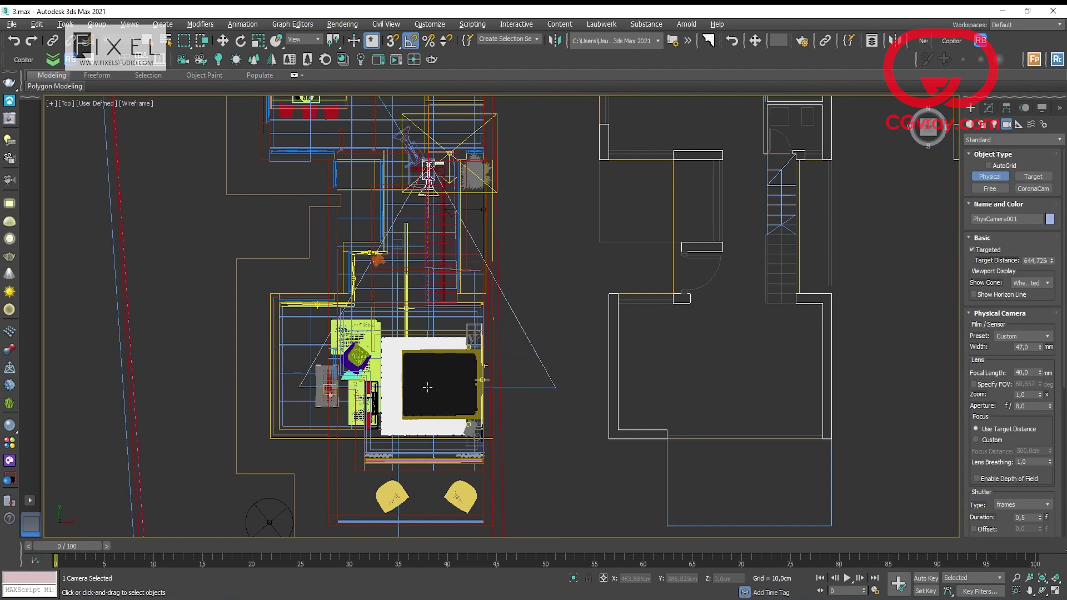
right_click(547, 239)
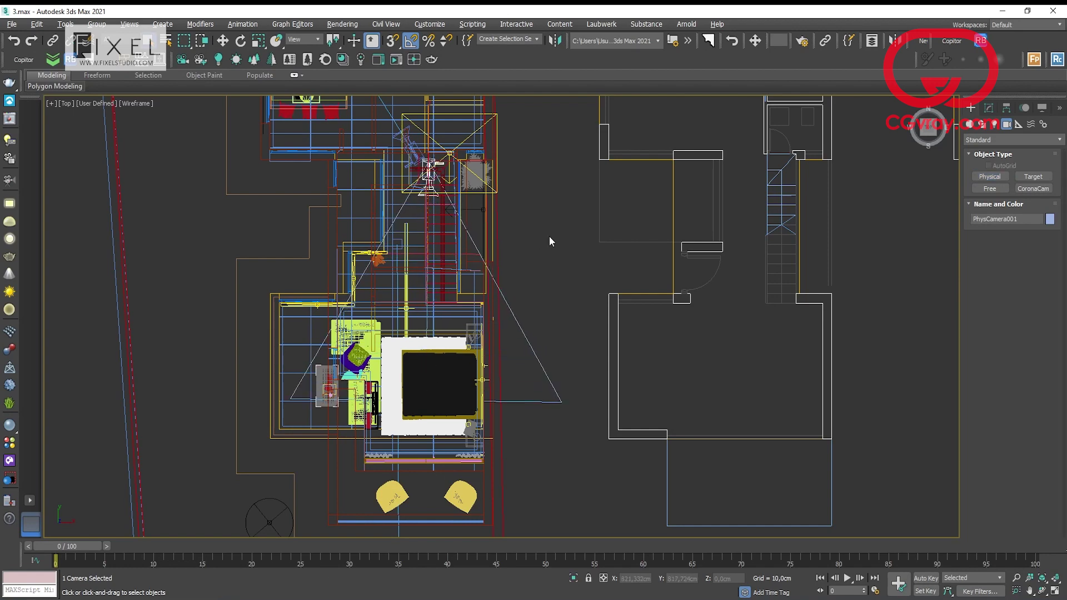
key(alt+w)
key(c)
key(alt+w)
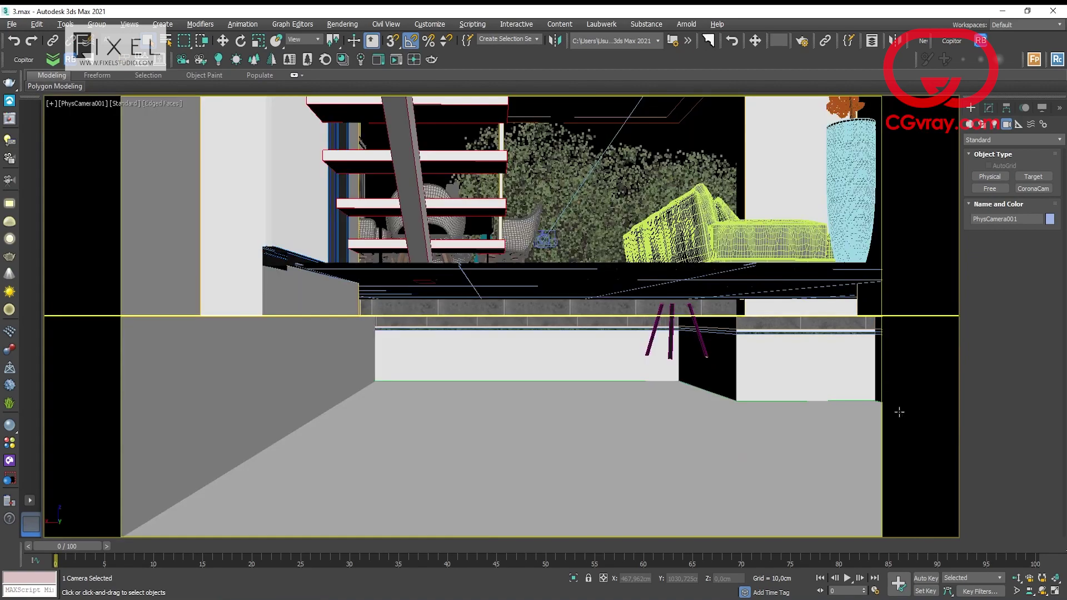
Step: Raise the new camera to the bedroom level at about Z 417 cm and set its film width to 46 mm
scroll(572, 254, up, 10)
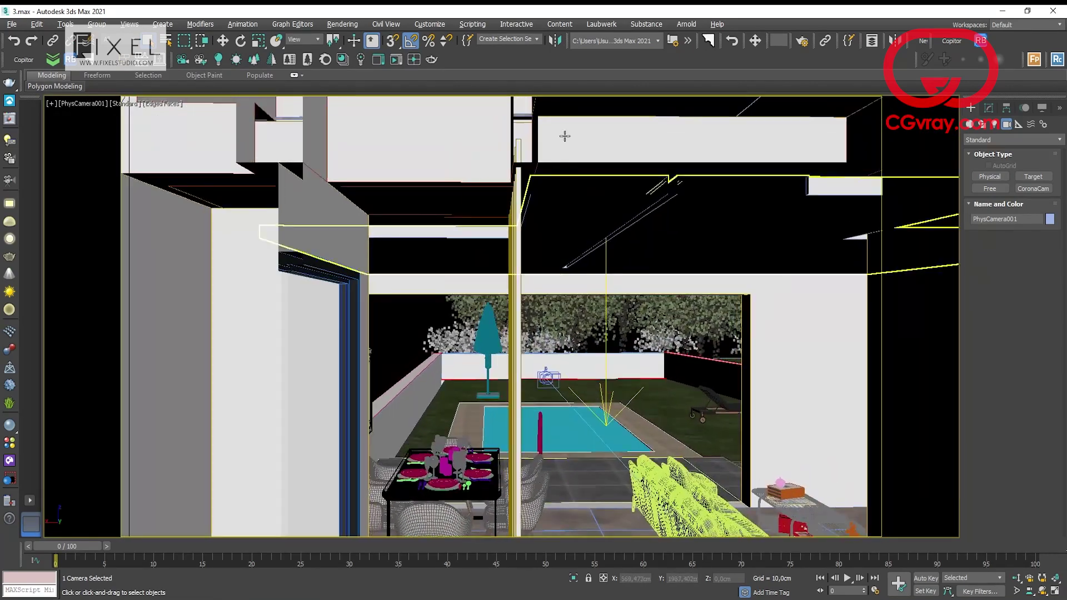
middle_drag(567, 163, 568, 250)
key(alt+w)
right_click(352, 160)
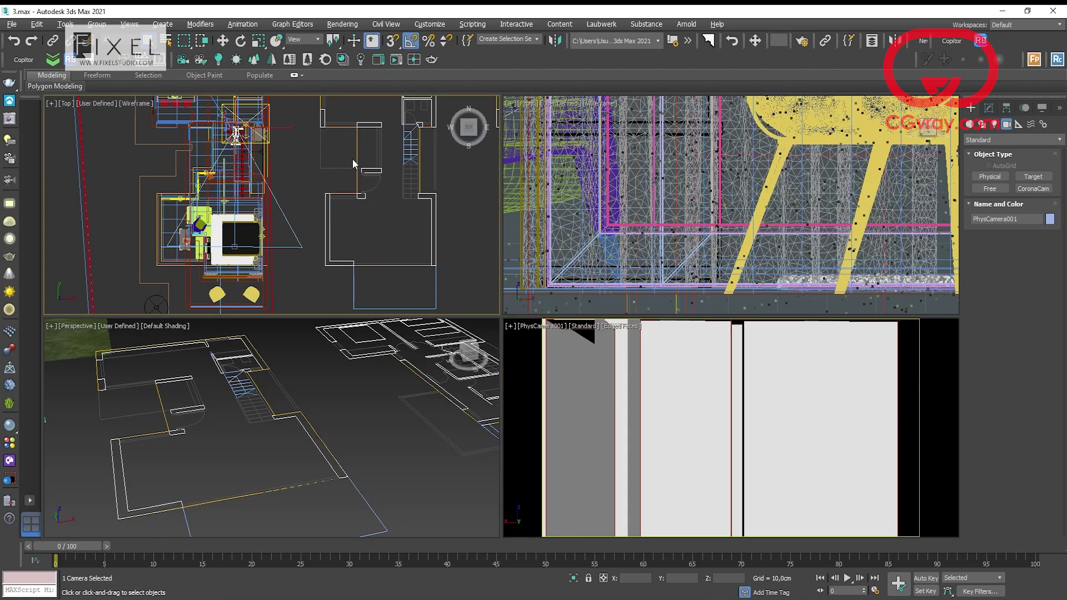
key(alt+w)
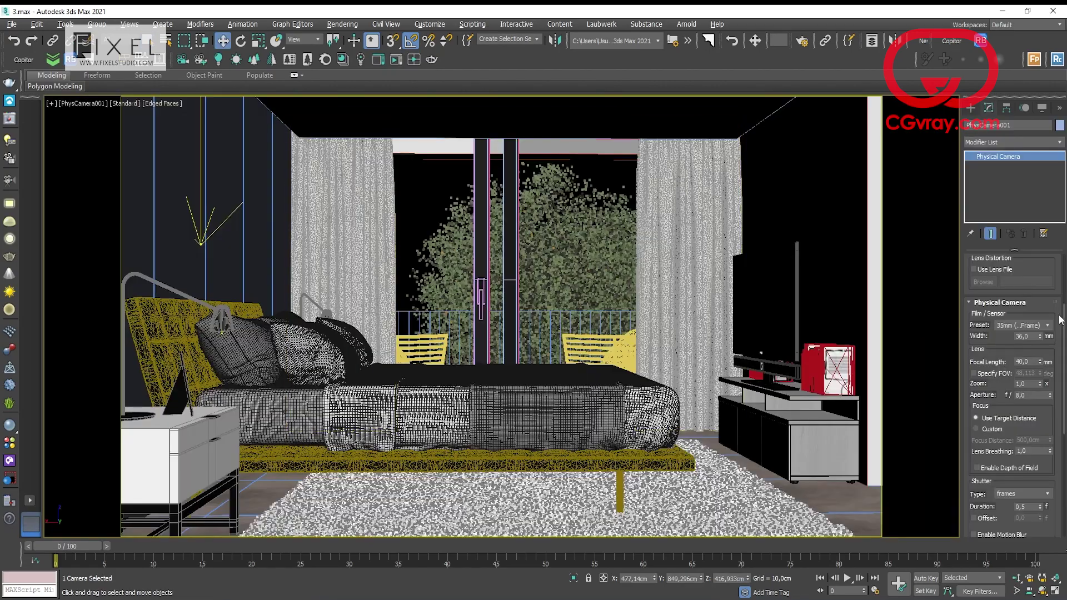
drag(1041, 338, 1048, 345)
Step: Hide the house's roof in an enlarged perspective view to expose the upper-floor rooms
key(alt+w)
middle_click(472, 339)
key(alt+w)
scroll(478, 336, down, 5)
middle_drag(478, 336, 523, 313)
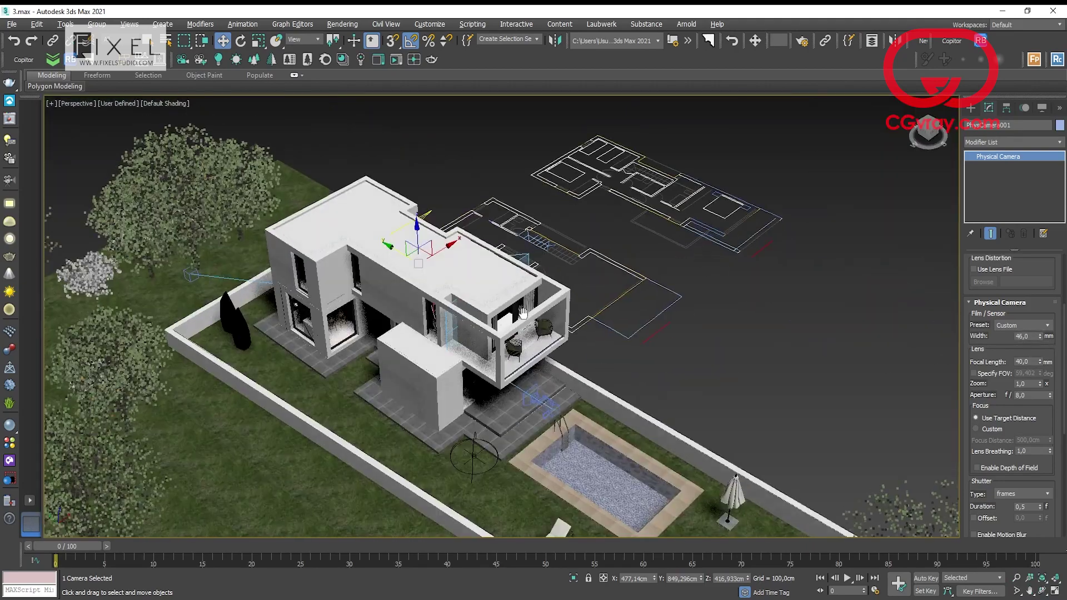
click(523, 313)
click(1025, 107)
click(1011, 389)
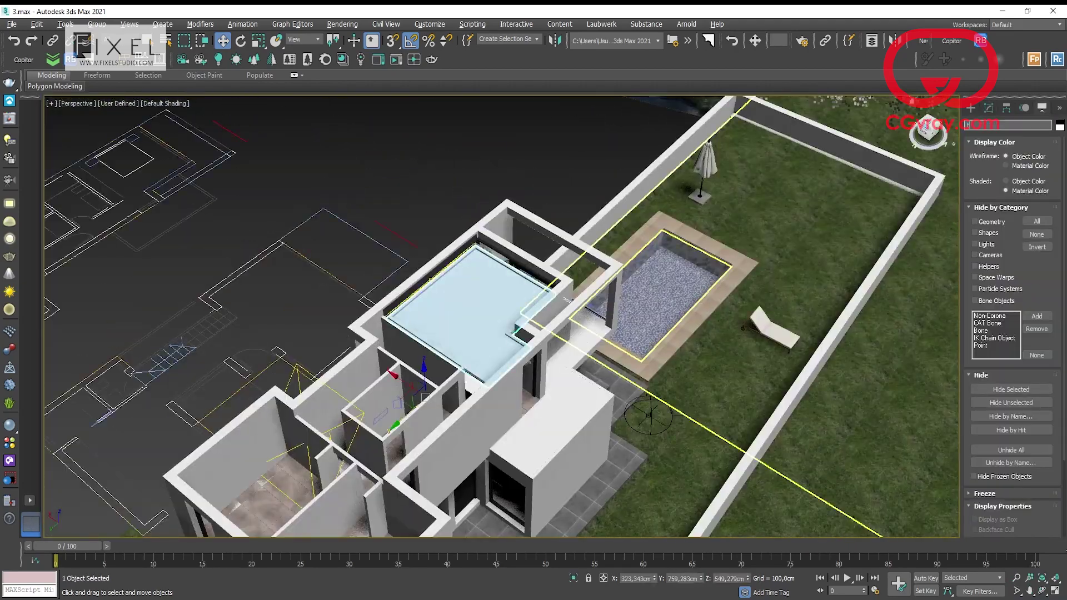
Step: Hide the selected slab over the bedroom in the perspective view to expose the bed area
click(1028, 391)
scroll(467, 317, up, 5)
scroll(467, 333, up, 4)
alt+middle_drag(723, 334, 572, 329)
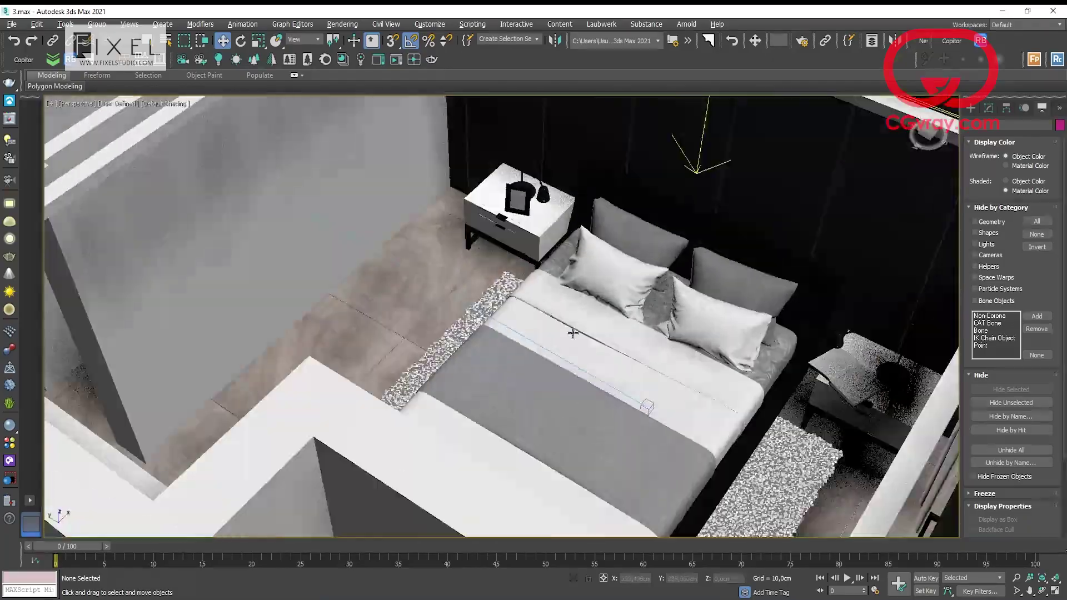
Step: Select the new bedroom camera and disable its clipping planes
middle_drag(145, 281, 500, 250)
click(528, 244)
alt+middle_drag(622, 345, 427, 258)
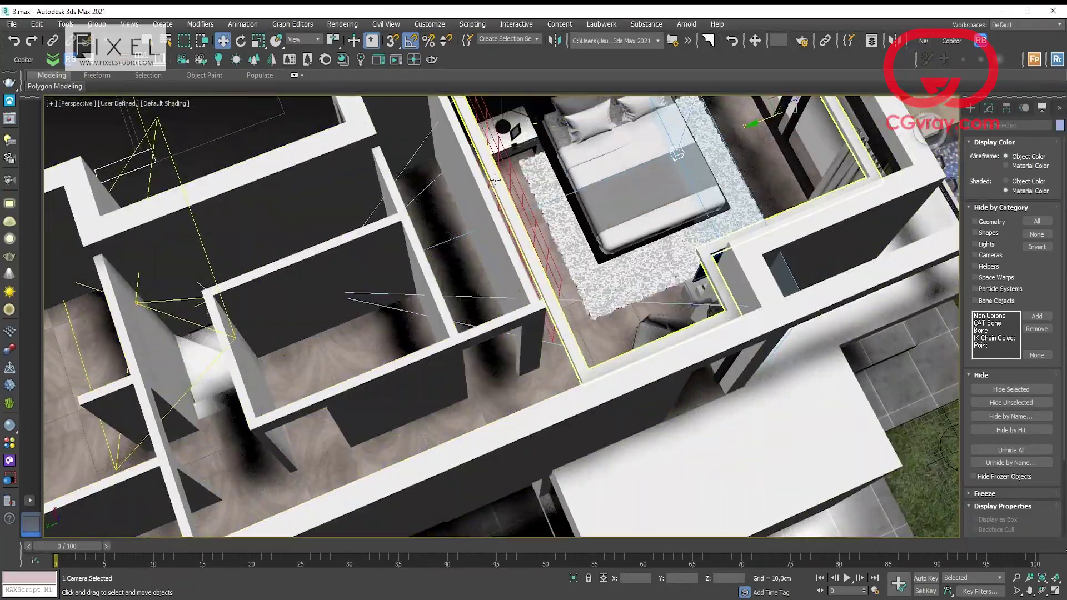
alt+middle_drag(495, 180, 531, 183)
key(t)
click(452, 156)
scroll(525, 231, down, 8)
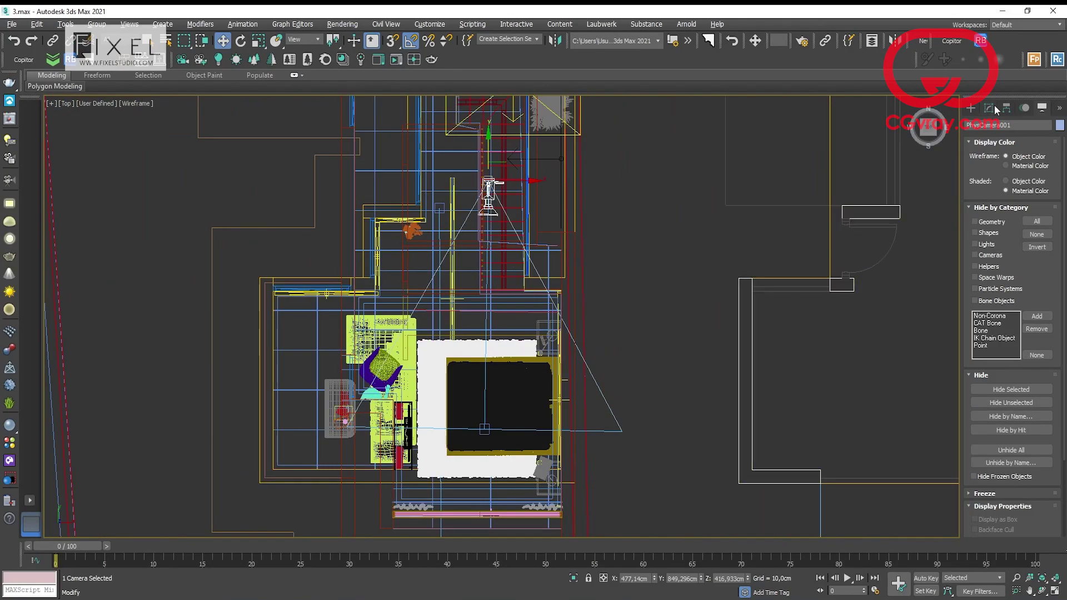
click(993, 106)
scroll(959, 184, up, 2)
scroll(973, 390, down, 10)
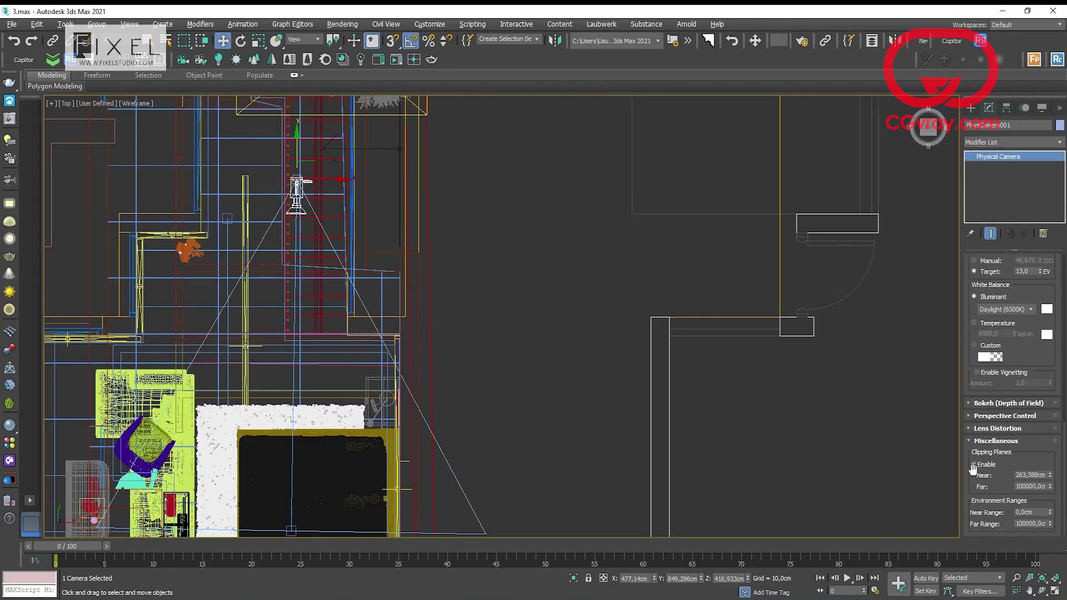
click(973, 466)
Step: Move the camera towards the bed to about Y 605 cm, look through it and enable its clipping planes
key(alt+w)
right_click(333, 392)
key(alt+w)
scroll(248, 393, up, 5)
drag(273, 444, 484, 292)
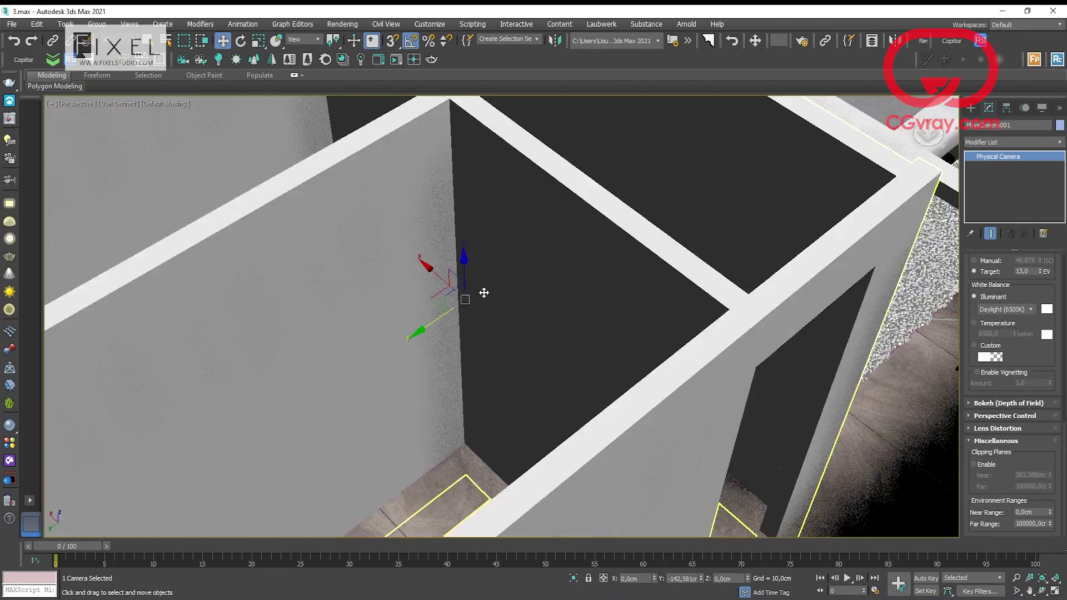
key(c)
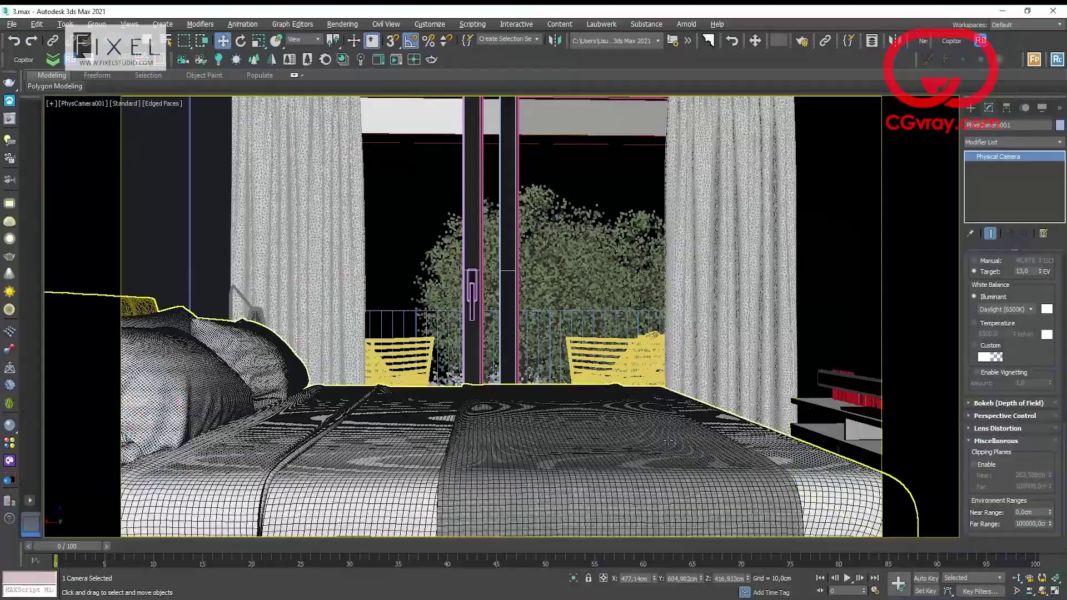
click(975, 465)
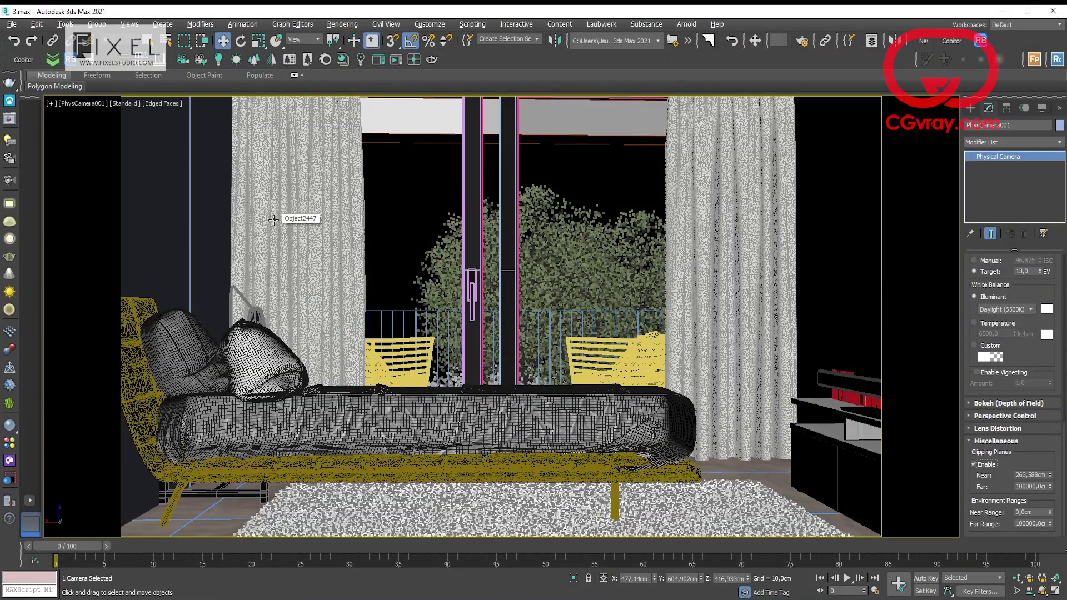
Step: Move the camera away from the bed to about X 474, Y 848, Z 418 cm and enlarge its view
key(alt+w)
drag(170, 190, 170, 103)
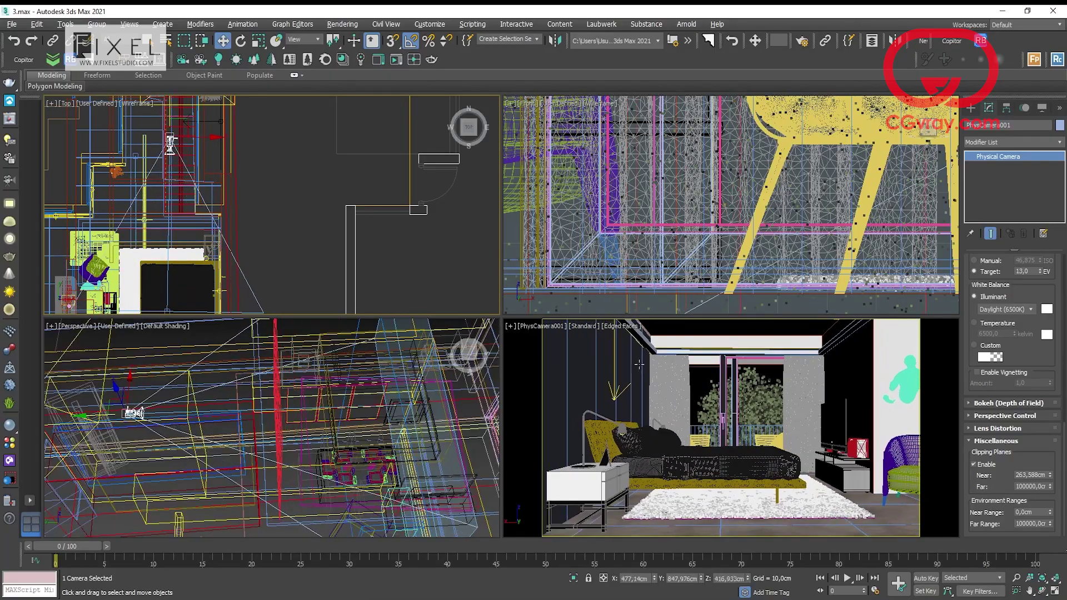
key(alt+w)
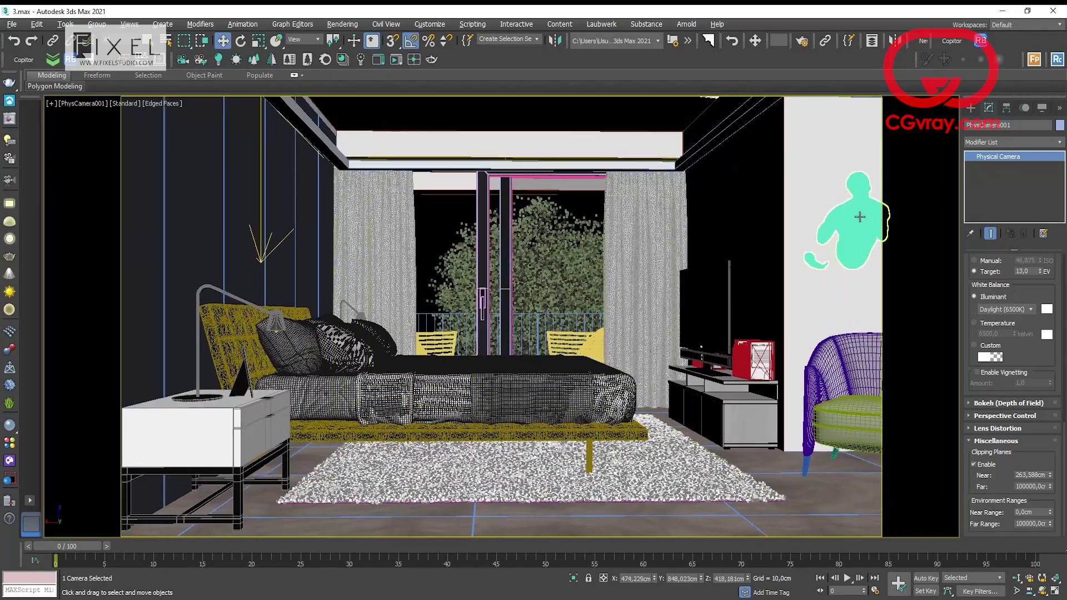
Step: Examine the bedroom around the wall sculpture and bedside wall, and the whole house from above, in the perspective view
click(860, 217)
key(p)
key(z)
mouse_move(639, 478)
alt+middle_down()
mouse_move(517, 437)
mouse_move(390, 450)
alt+middle_up()
scroll(515, 438, down, 6)
mouse_move(389, 450)
middle_down()
mouse_move(306, 353)
mouse_move(300, 394)
middle_up()
scroll(708, 334, up, 5)
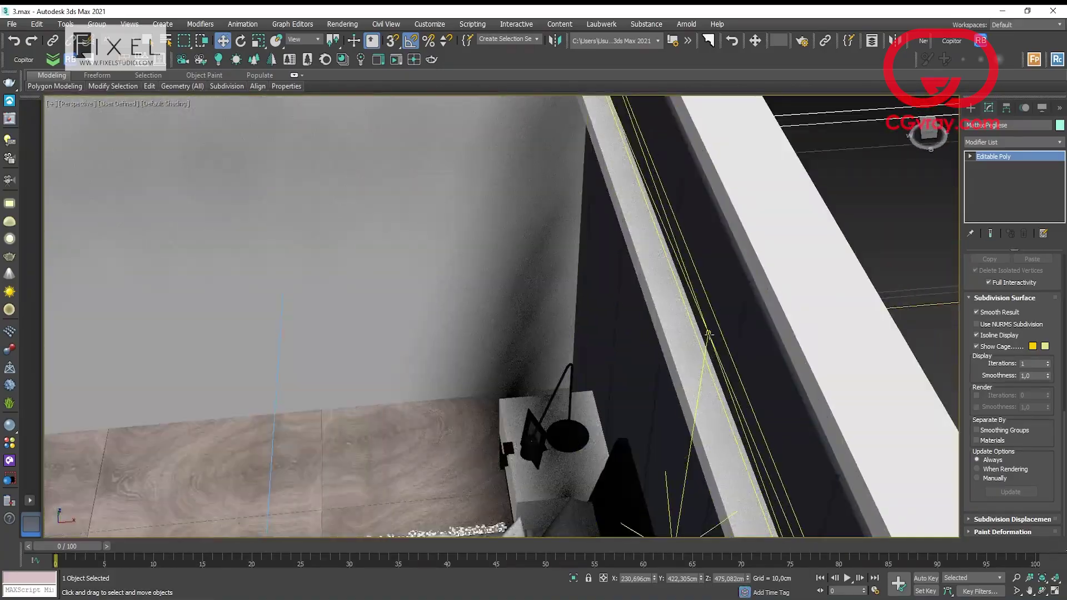
click(708, 335)
alt+middle_drag(709, 335, 572, 294)
scroll(834, 378, down, 3)
scroll(589, 300, down, 6)
click(678, 343)
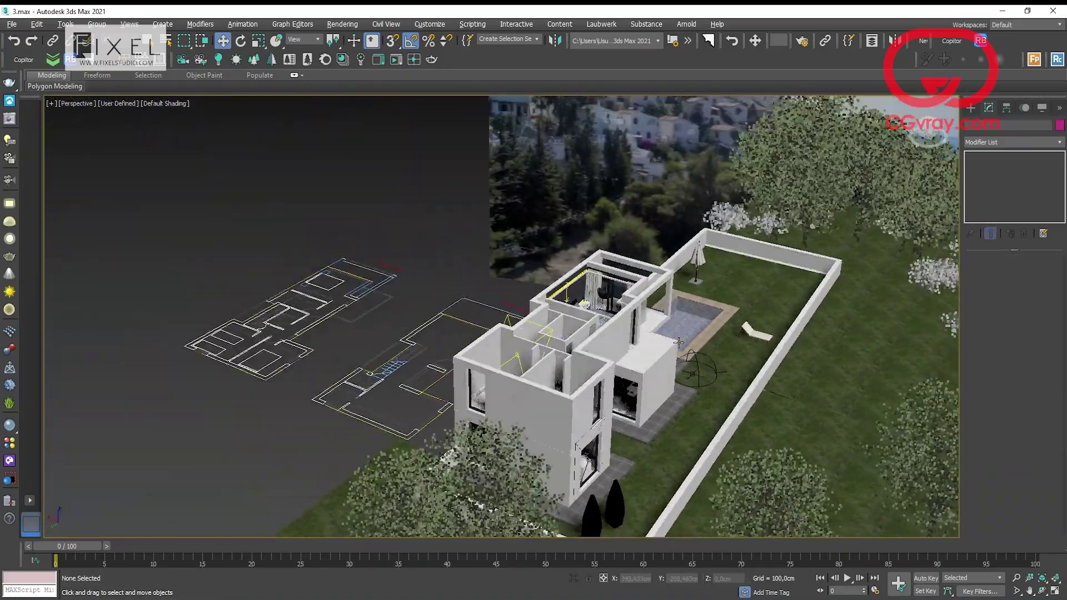
alt+middle_drag(679, 343, 617, 384)
Step: Unhide the house's roof by name and check it in the perspective view
click(1042, 108)
click(1011, 463)
scroll(67, 270, down, 10)
click(68, 271)
click(184, 324)
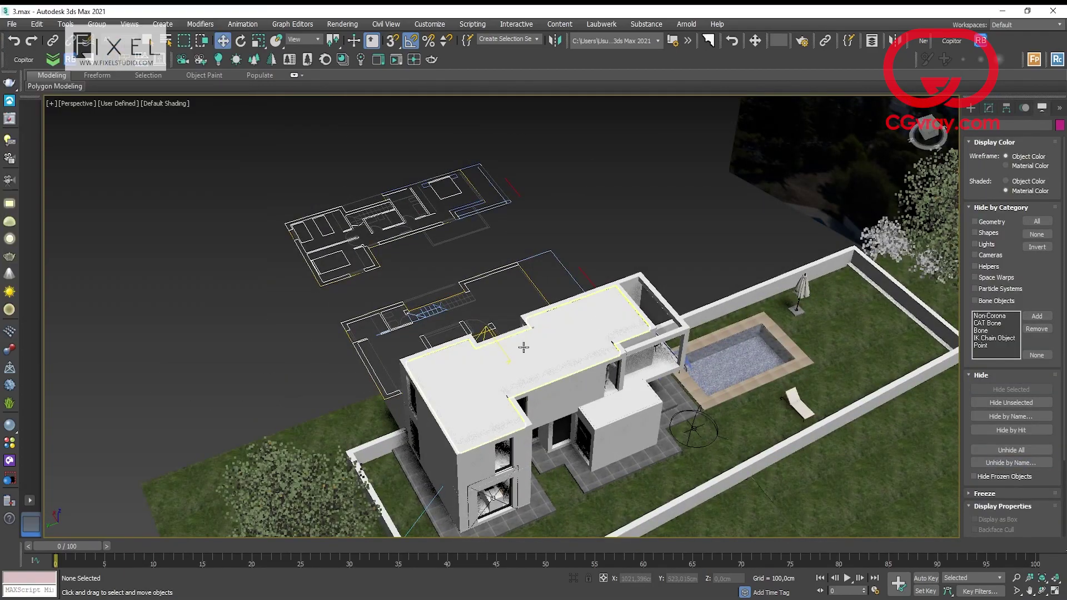
alt+middle_drag(524, 347, 389, 334)
scroll(444, 311, up, 5)
Step: Review the V-Ray global switches and image sampler settings in Render Setup
key(F10)
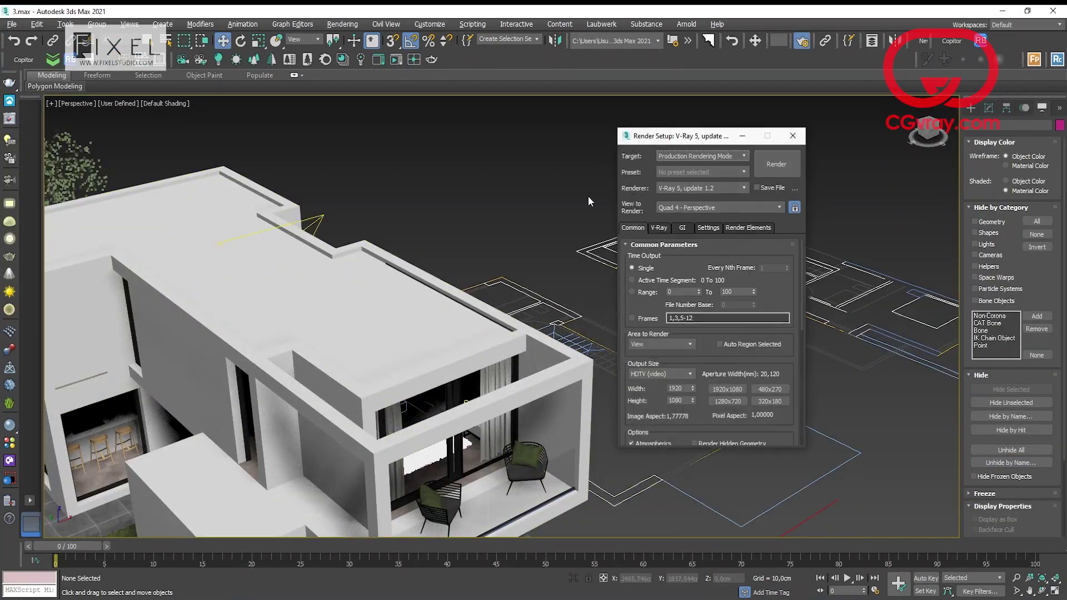
click(660, 227)
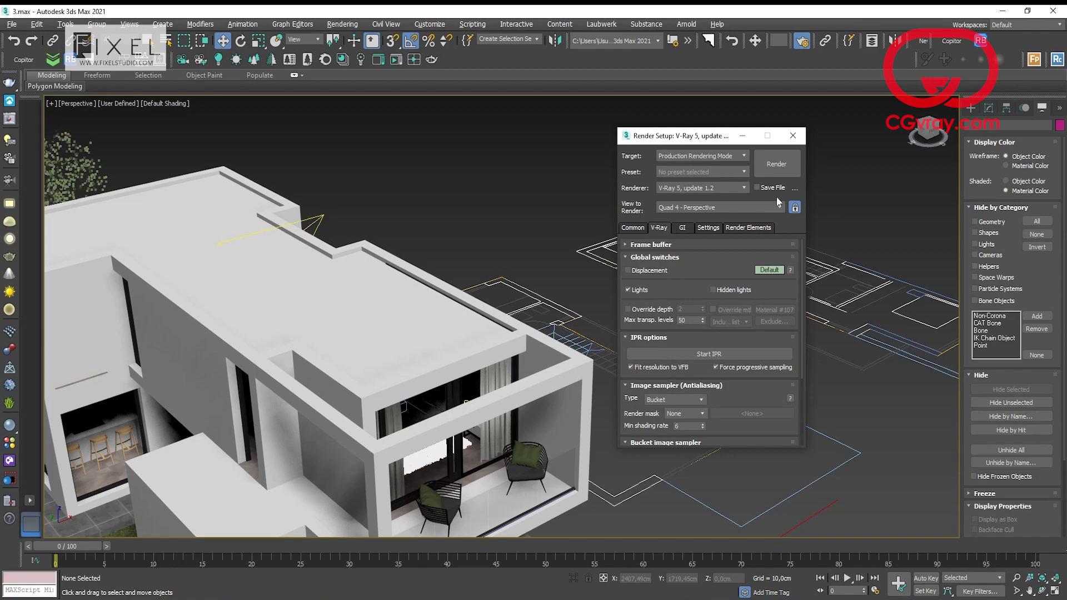
click(794, 135)
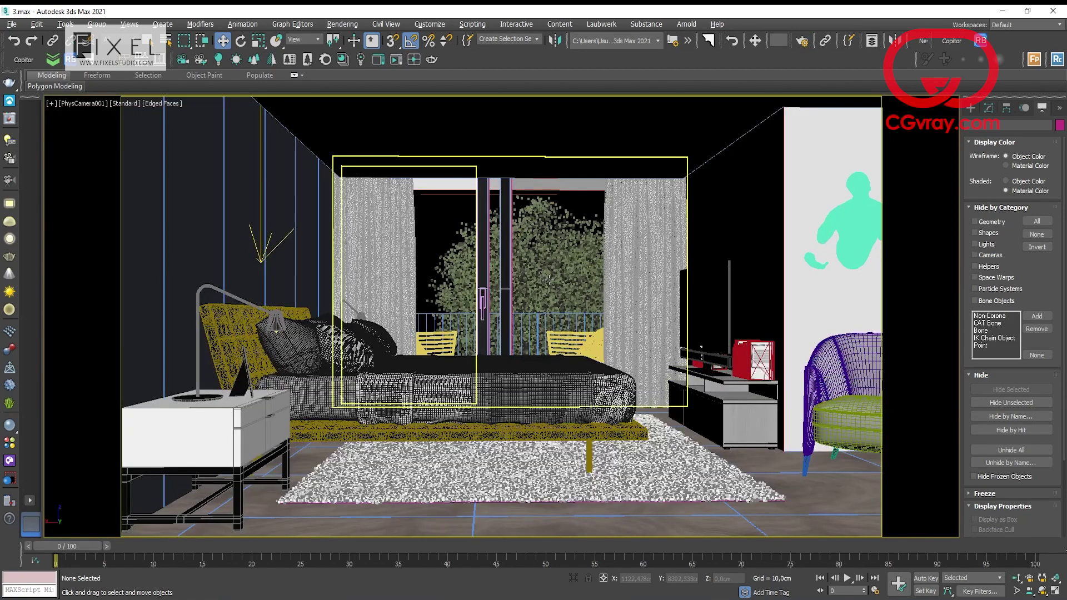
Step: Start an interactive V-Ray render of the bedroom camera view and inspect the pillows in the frame buffer
key(alt+w)
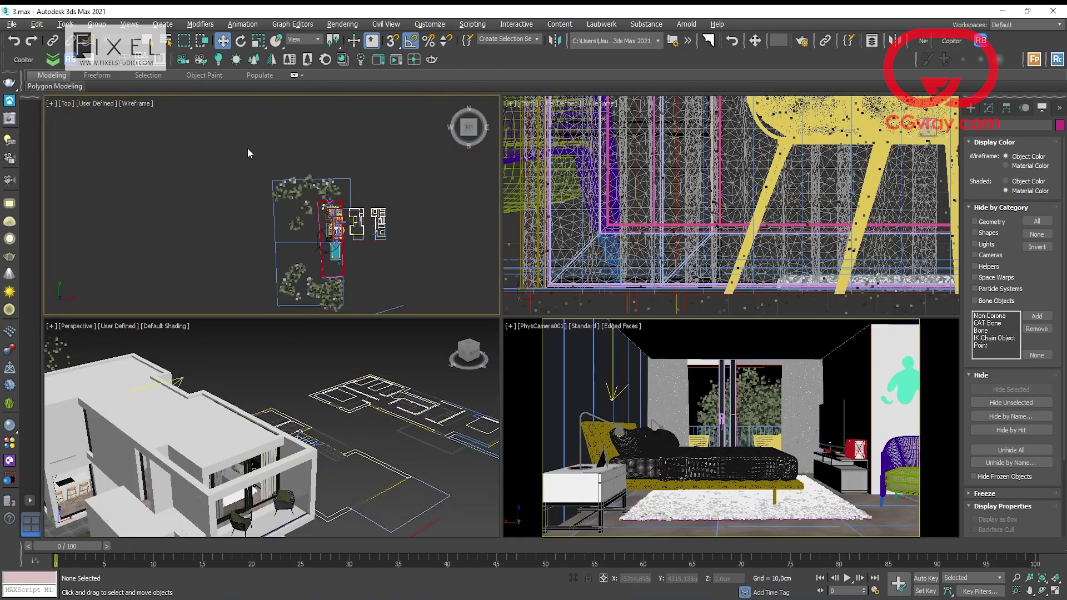
middle_drag(248, 148, 207, 118)
right_click(589, 383)
key(alt+w)
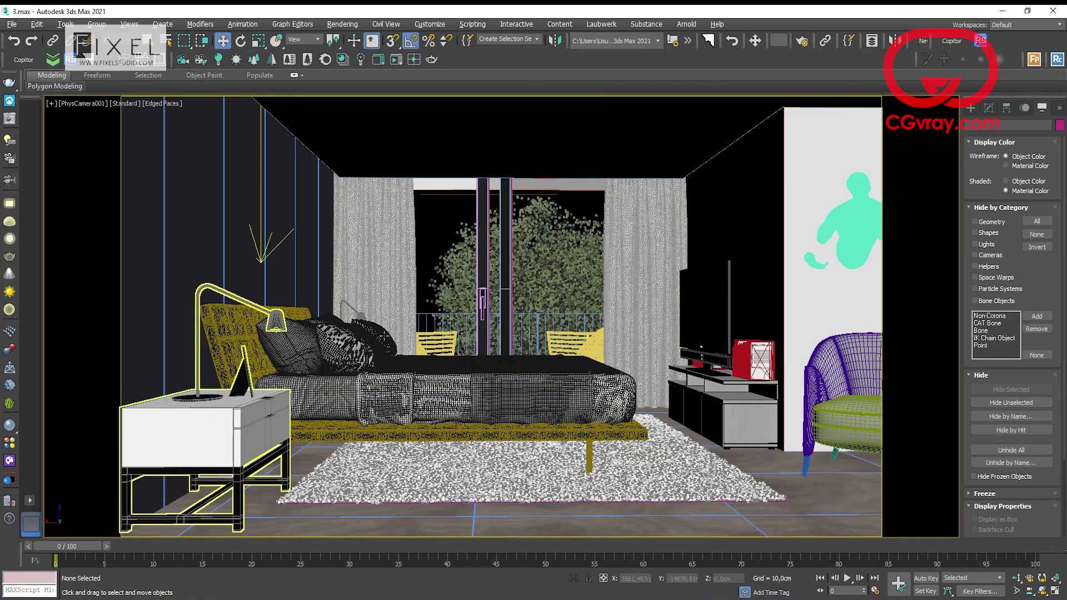
key(shift+q)
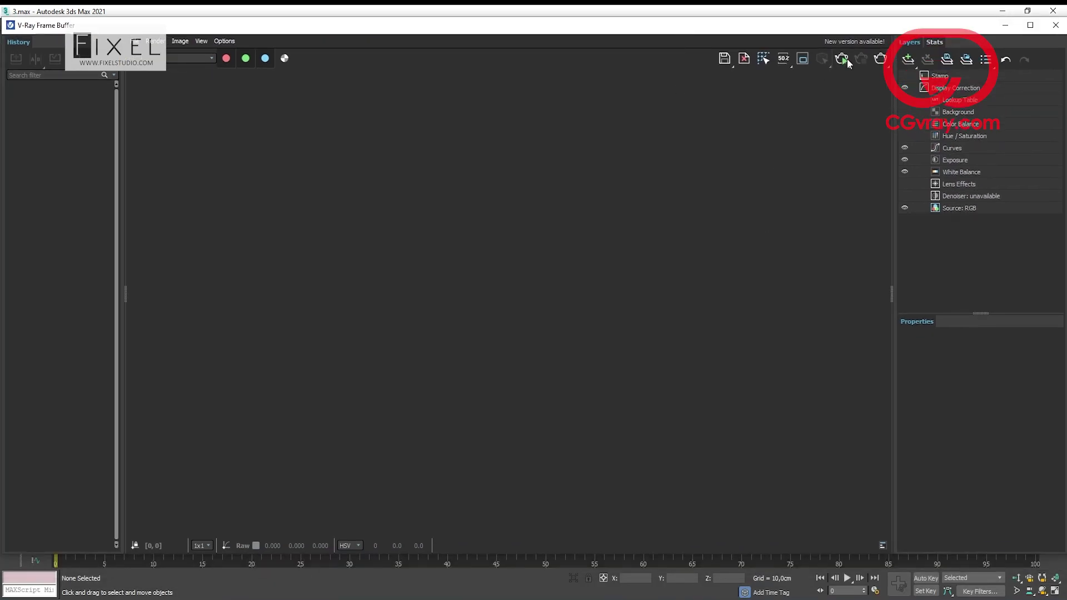
click(848, 58)
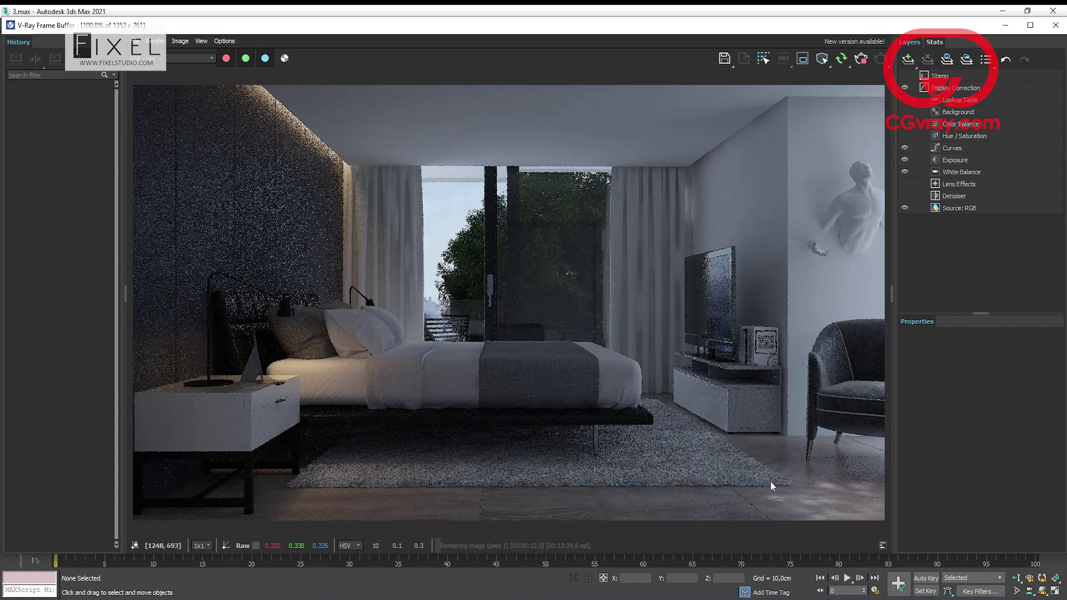
scroll(261, 323, up, 2)
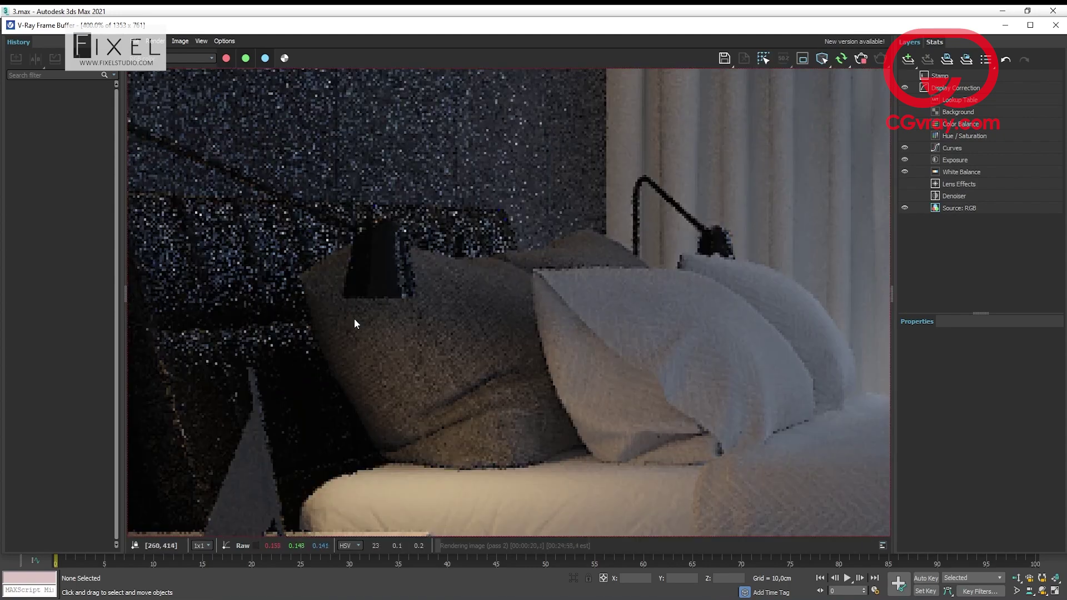
scroll(375, 328, down, 2)
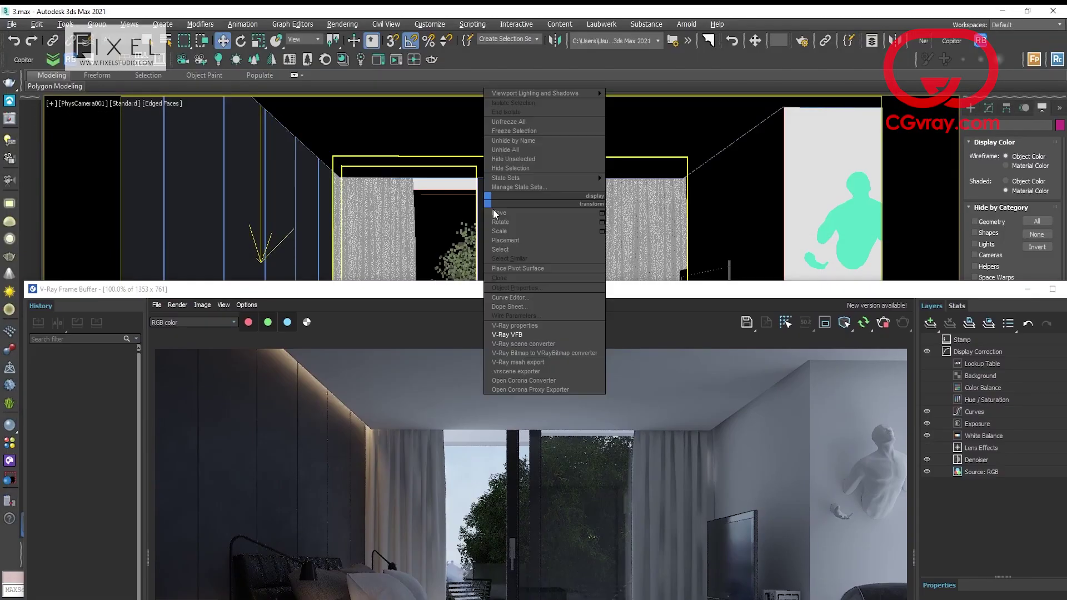
Step: Create a VRayLight plane in the Top view beside the bedroom armchair
click(598, 174)
scroll(417, 270, up, 2)
middle_drag(417, 271, 461, 208)
scroll(464, 150, up, 8)
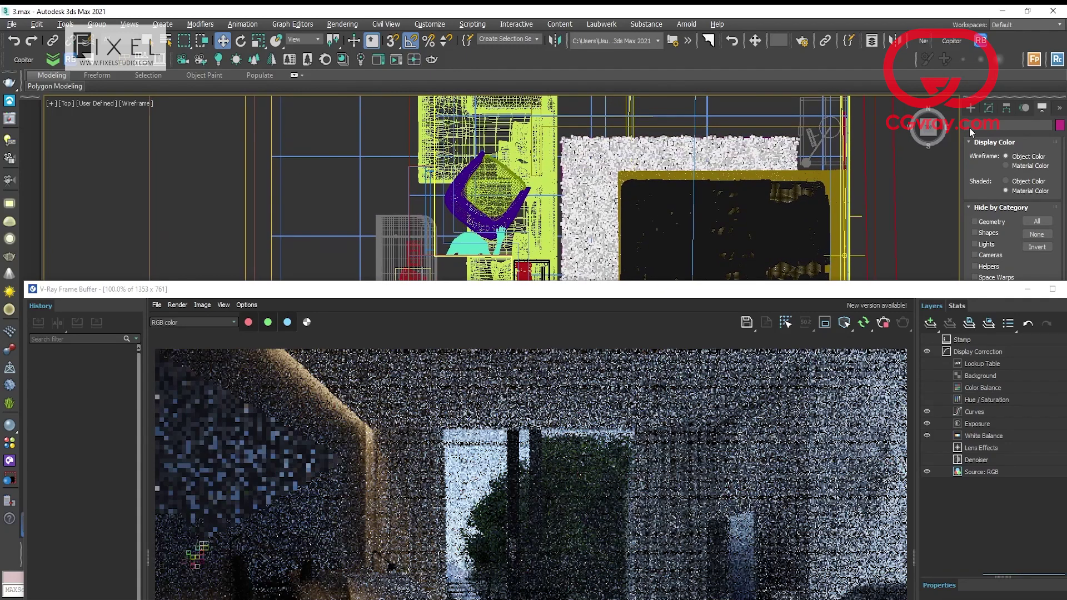
click(971, 108)
click(994, 124)
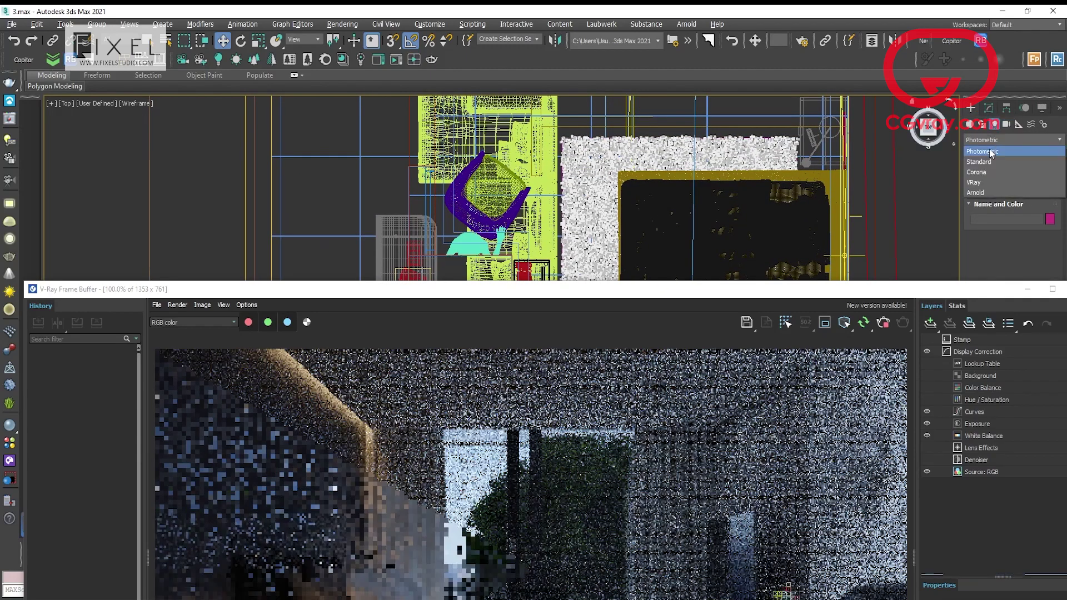
drag(281, 157, 445, 234)
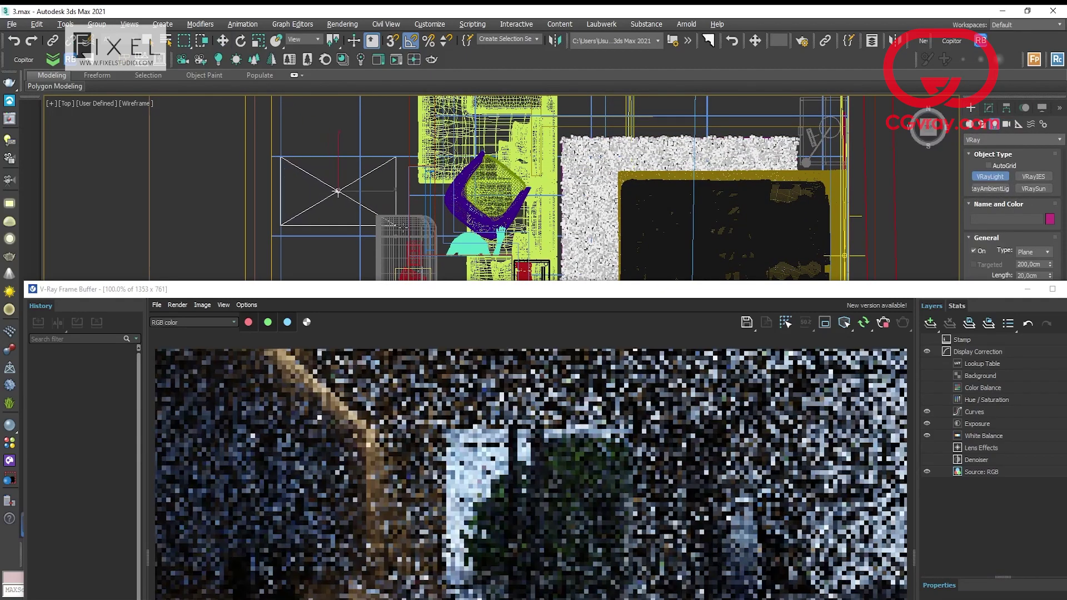
right_click(371, 172)
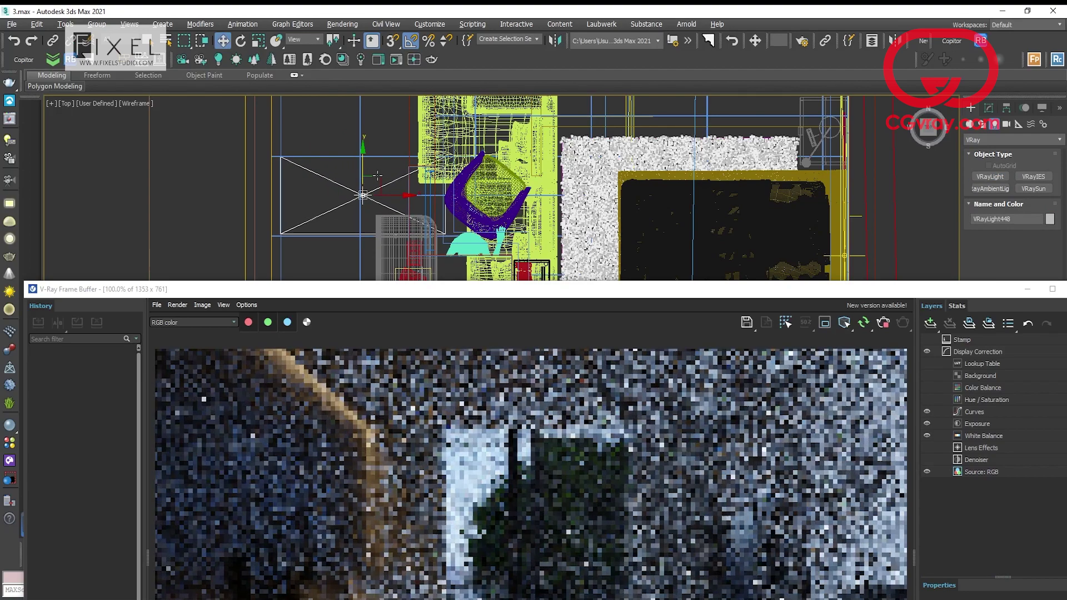
Step: Rotate the plane light upright so that it faces the bed
right_click(374, 173)
click(391, 194)
drag(396, 195, 346, 189)
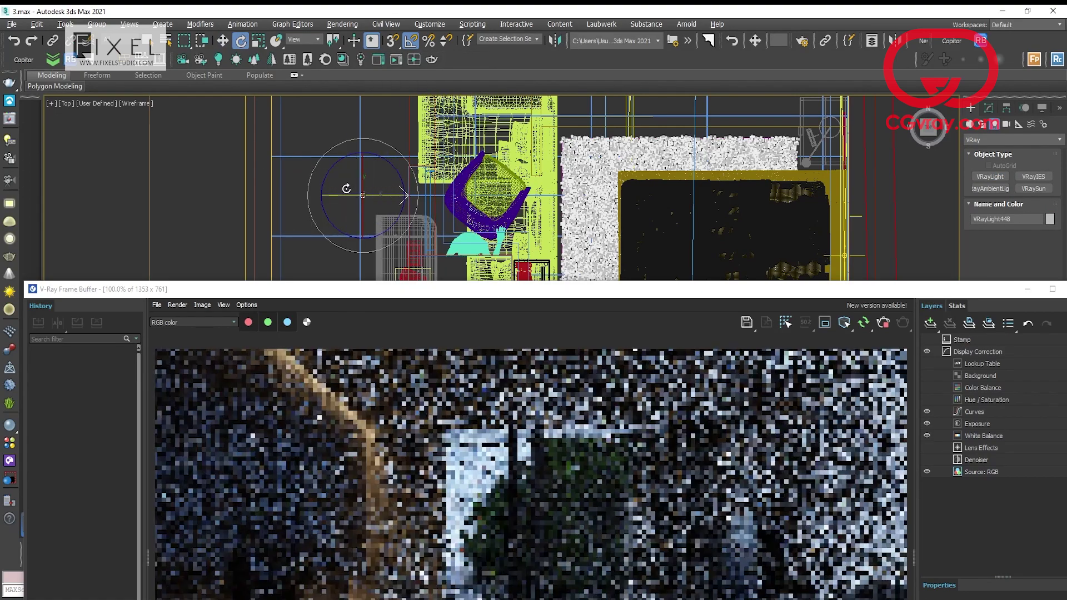
Step: Raise the plane light to about Z 210 cm in the Front view and move the render window aside
scroll(594, 192, up, 2)
scroll(593, 191, down, 4)
scroll(593, 190, down, 8)
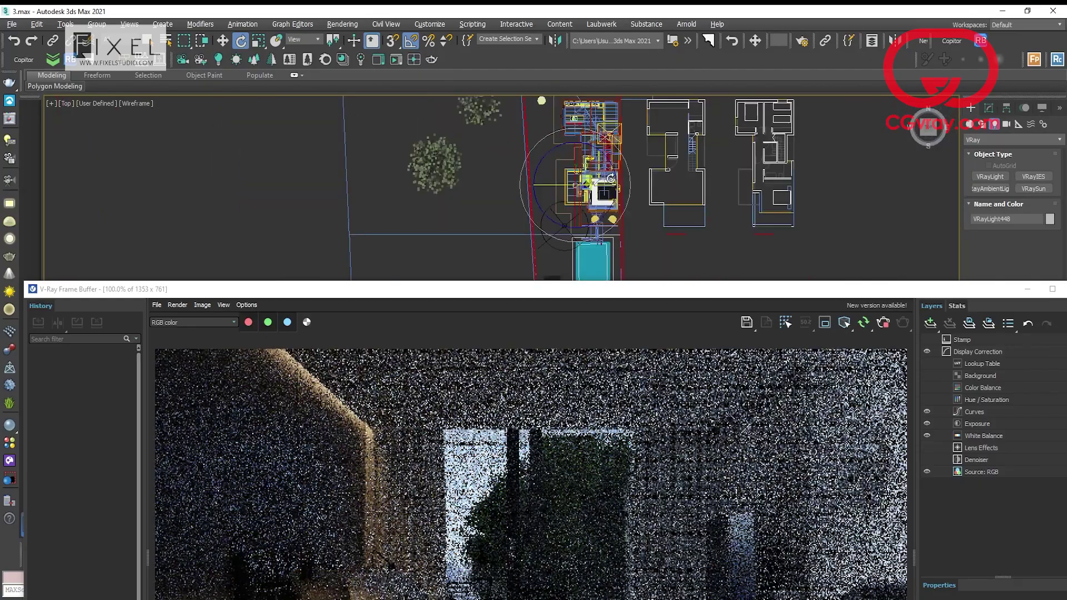
key(alt+w)
scroll(752, 185, down, 10)
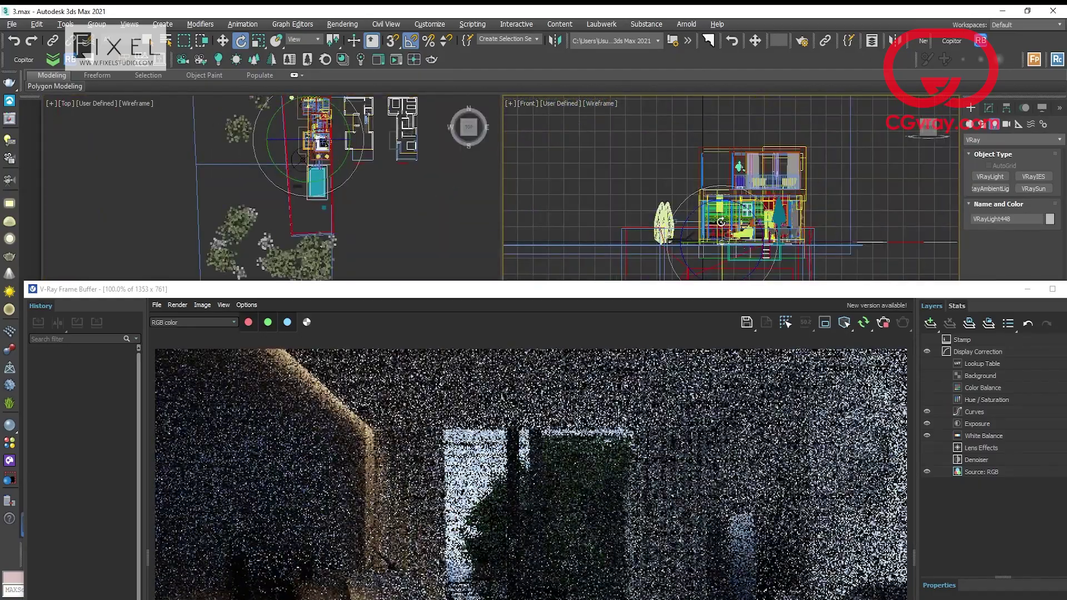
key(w)
drag(719, 292, 309, 80)
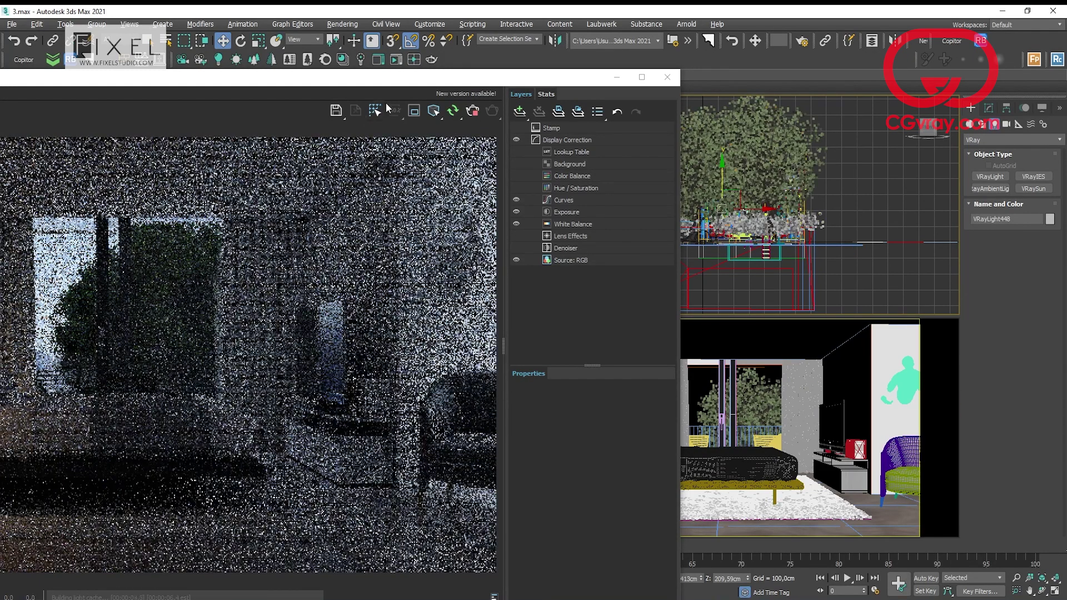
drag(390, 83, 387, 74)
Step: Hide the trees and garden plants covering the house in the Front view
scroll(714, 196, up, 5)
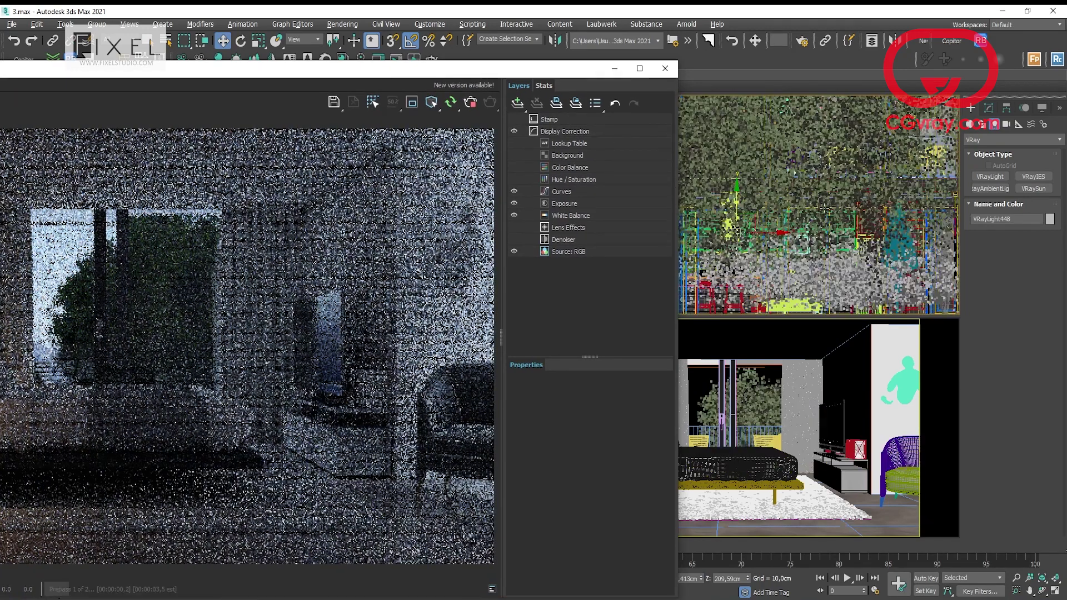
scroll(753, 123, down, 2)
click(756, 124)
click(1042, 108)
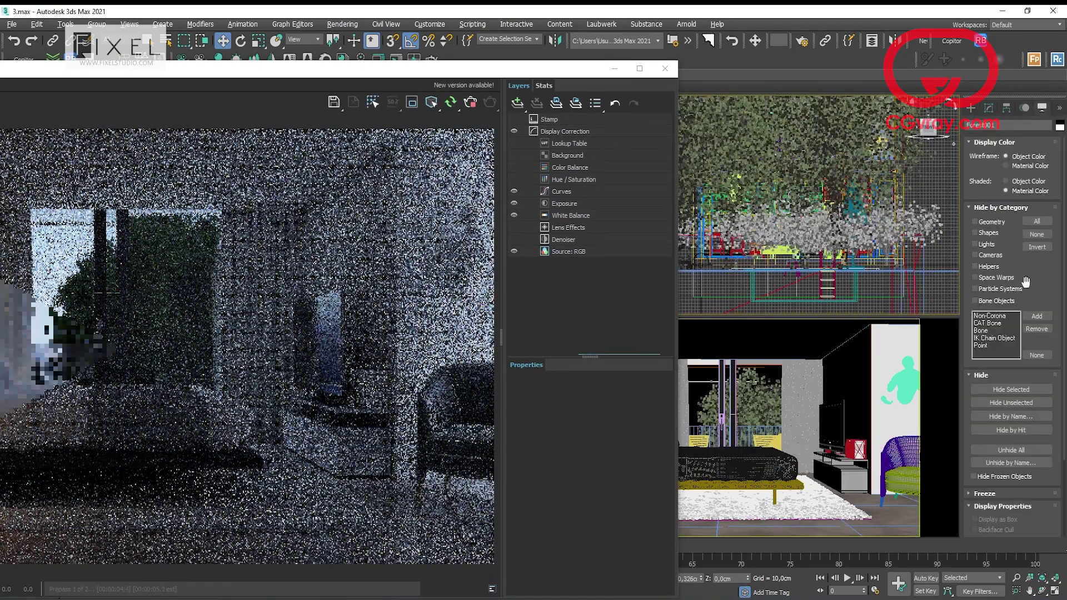
click(1012, 390)
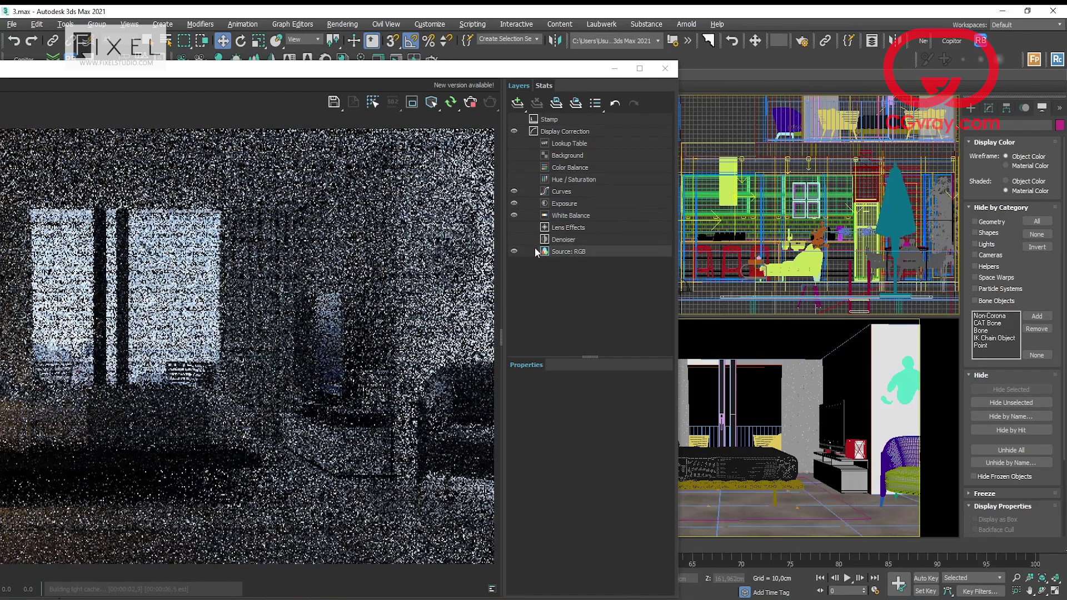
Step: Move the plane light up to the bedroom level next to the armchair and bring the interactive render into view
drag(401, 69, 410, 274)
scroll(257, 138, up, 3)
middle_drag(321, 108, 298, 191)
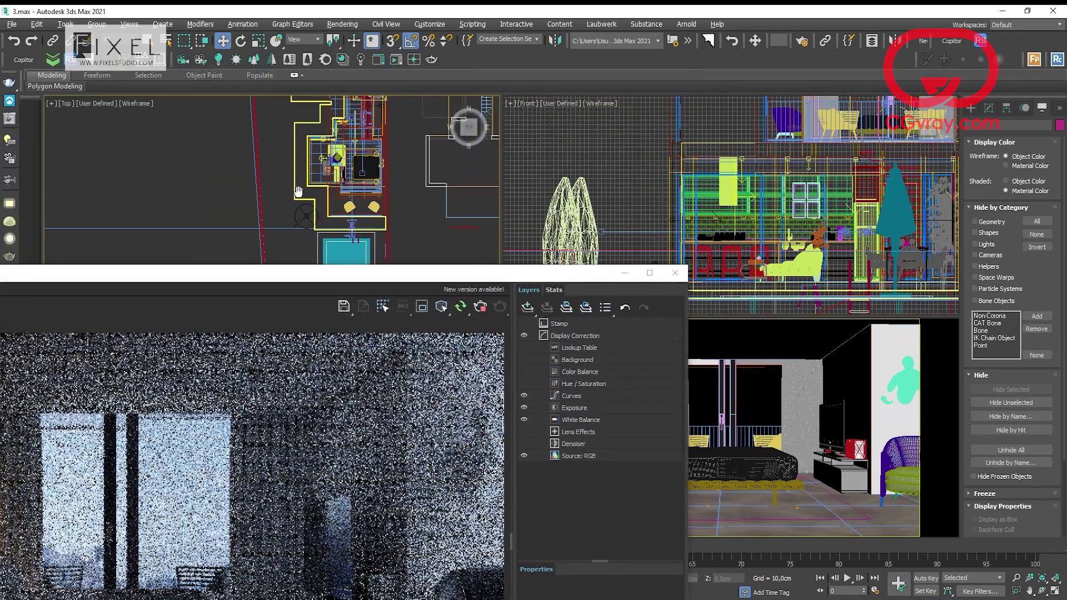
scroll(331, 172, up, 5)
drag(348, 166, 375, 165)
scroll(783, 174, up, 2)
scroll(746, 213, down, 5)
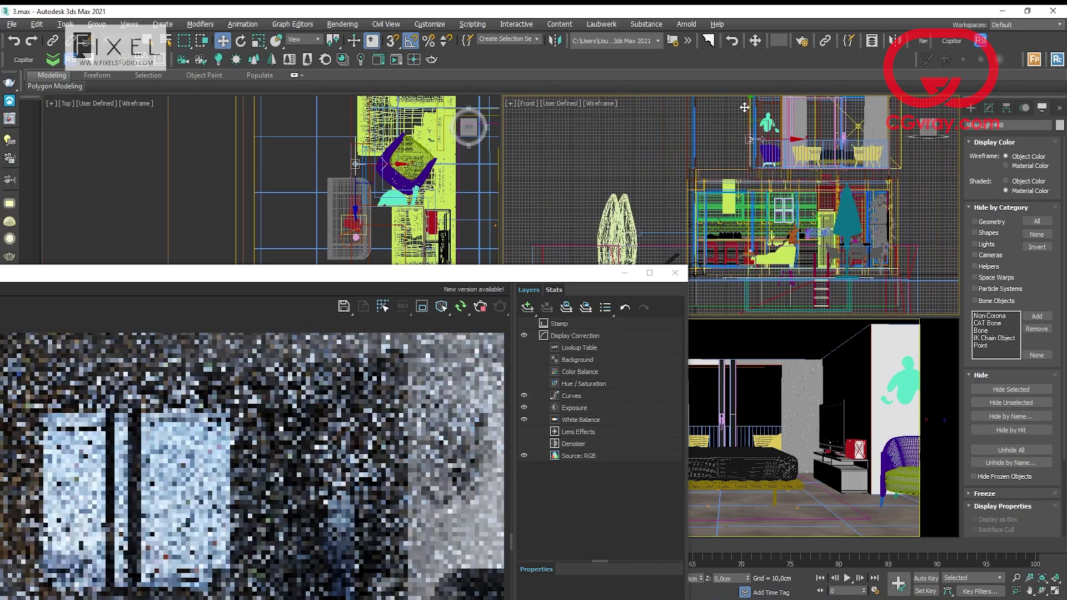
drag(478, 273, 757, 70)
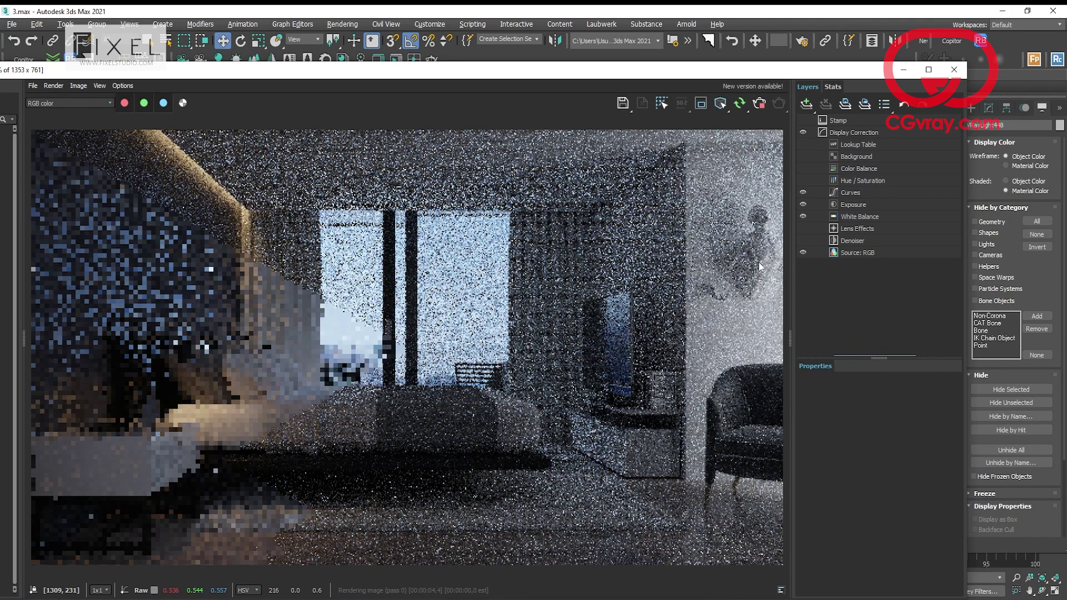
Step: Inspect the interactive render, move it aside and clone the plane light once as an independent copy near the bedroom window in the Top view
scroll(760, 267, up, 3)
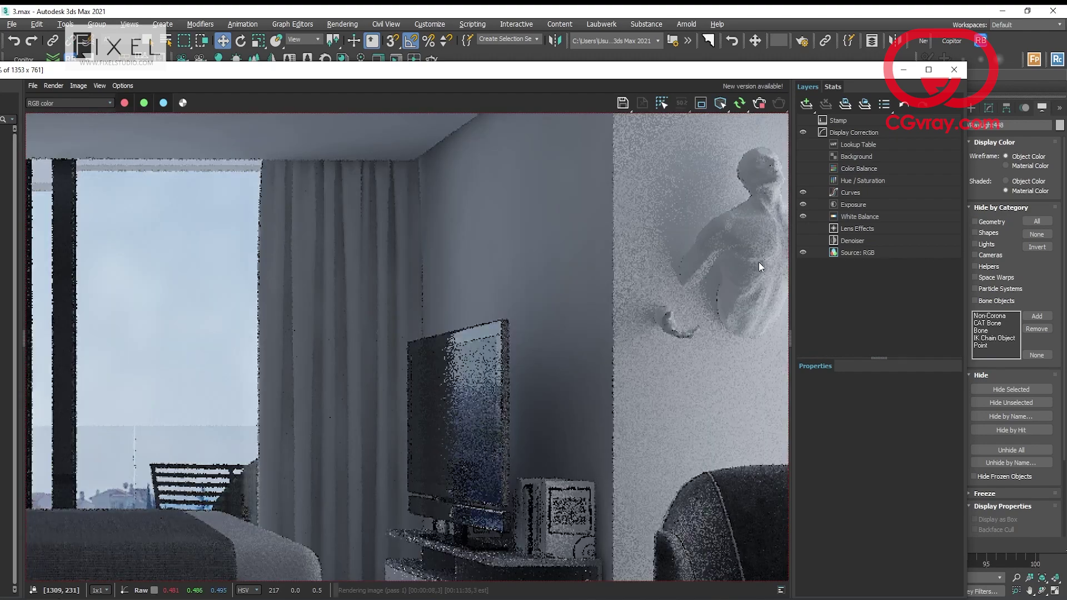
scroll(753, 262, down, 3)
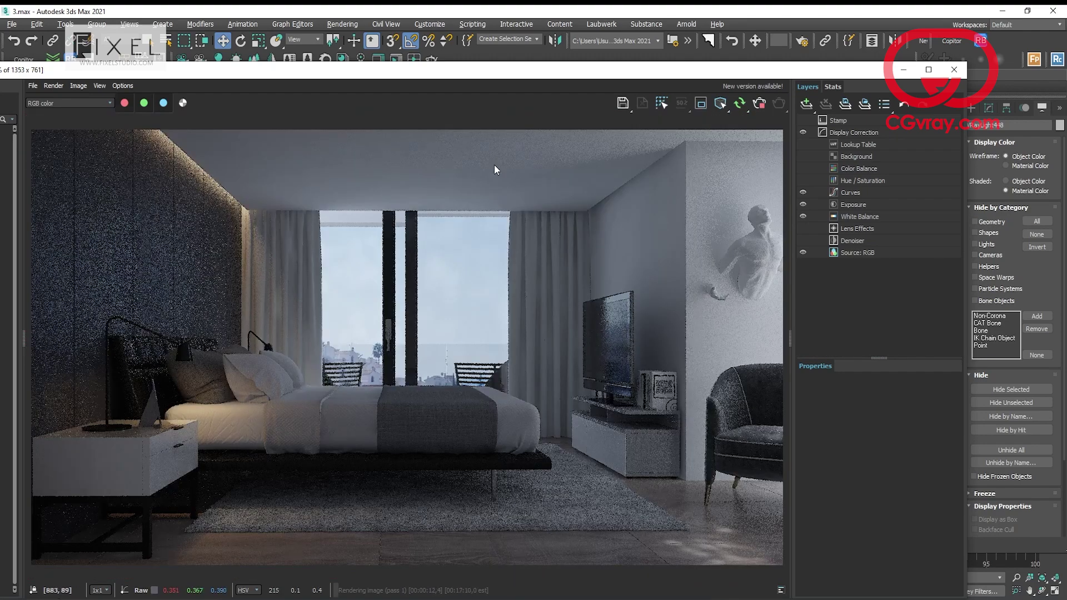
drag(411, 82, 580, 373)
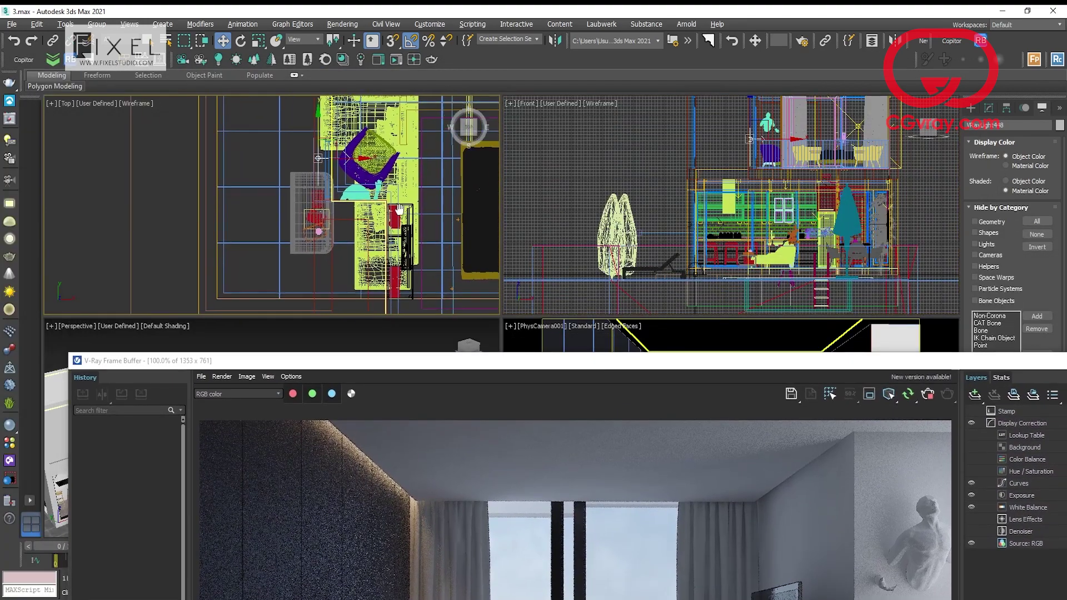
mouse_move(327, 139)
shift+mouse_down()
mouse_move(365, 265)
mouse_move(468, 285)
shift+mouse_up()
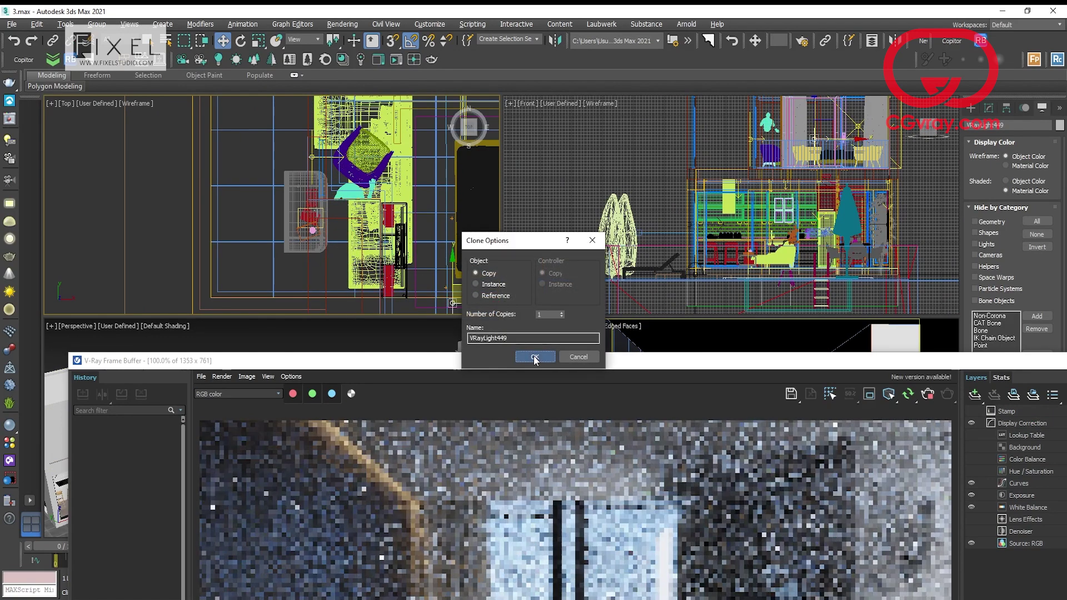
click(535, 358)
Step: Rotate the copied light to face into the room and move it just outside the bedroom window in the Top view
middle_drag(422, 235, 293, 146)
key(e)
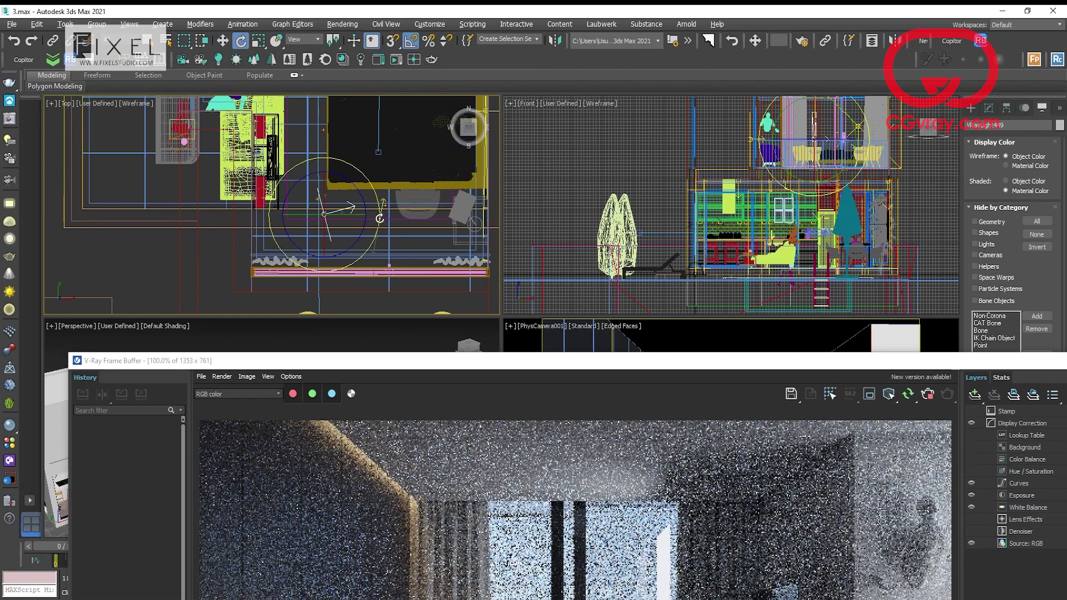
right_click(386, 192)
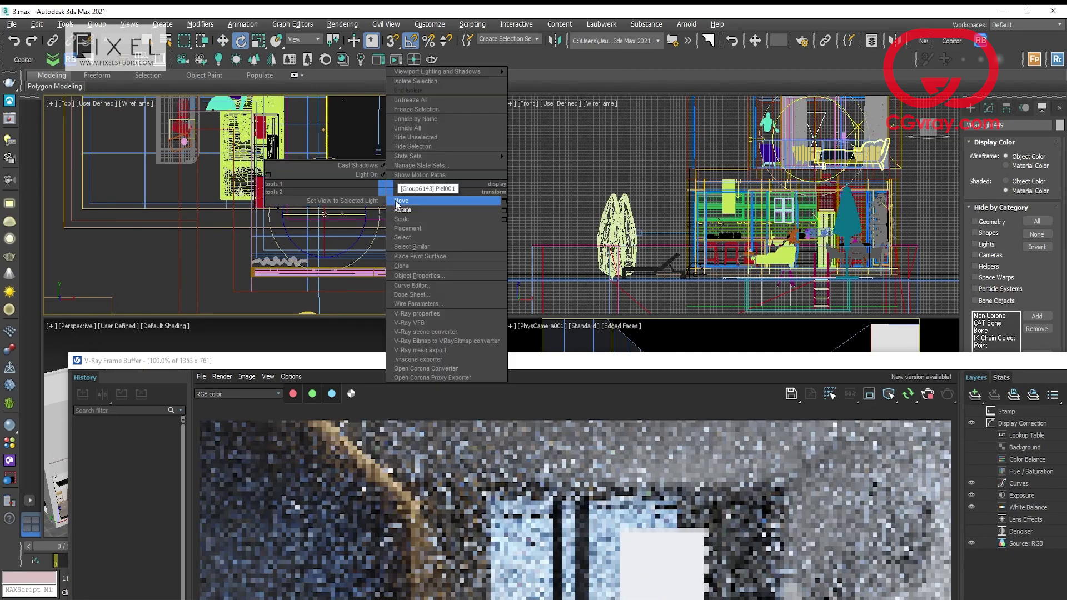
click(411, 195)
scroll(364, 195, down, 2)
drag(362, 195, 391, 243)
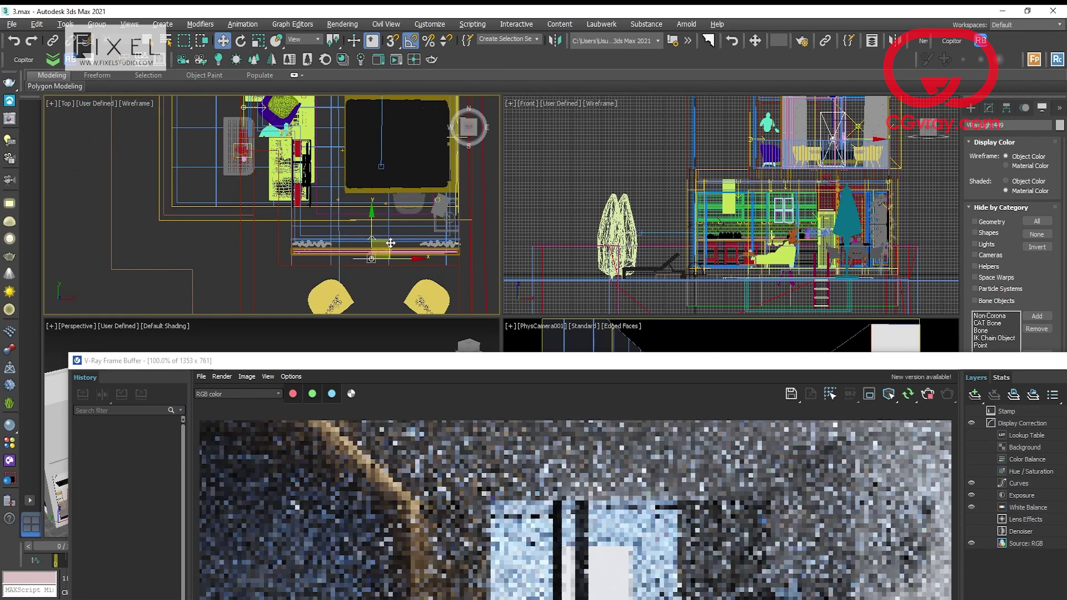
Step: Raise the window light slightly in the Front view and resize it to 215,95 cm long and 327,197 cm wide
right_click(857, 190)
middle_drag(857, 190, 708, 265)
drag(684, 186, 684, 178)
click(989, 108)
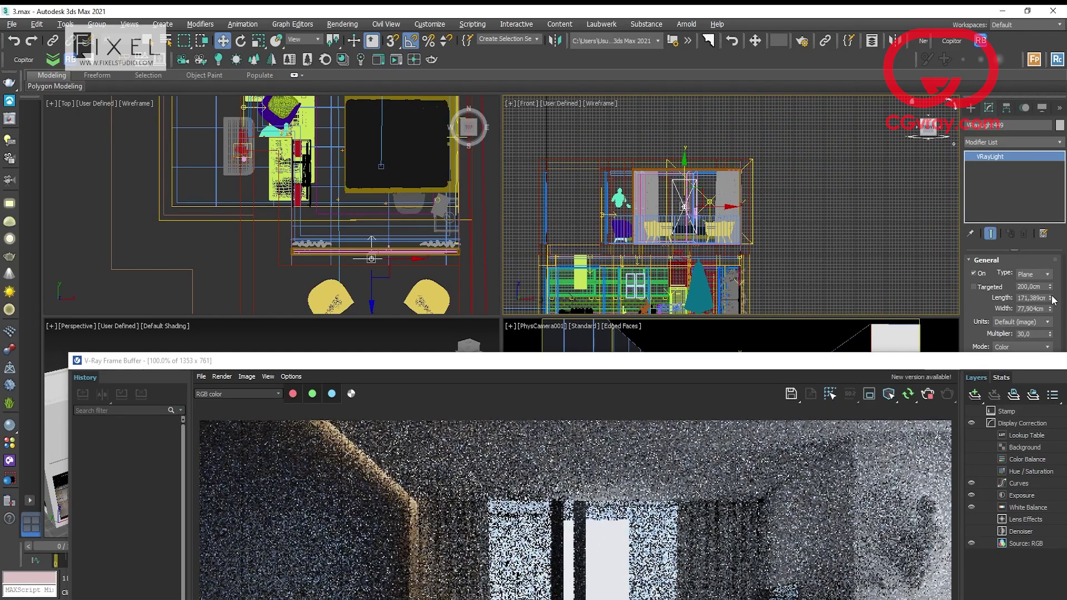
drag(1050, 289, 1005, 123)
drag(709, 361, 504, 97)
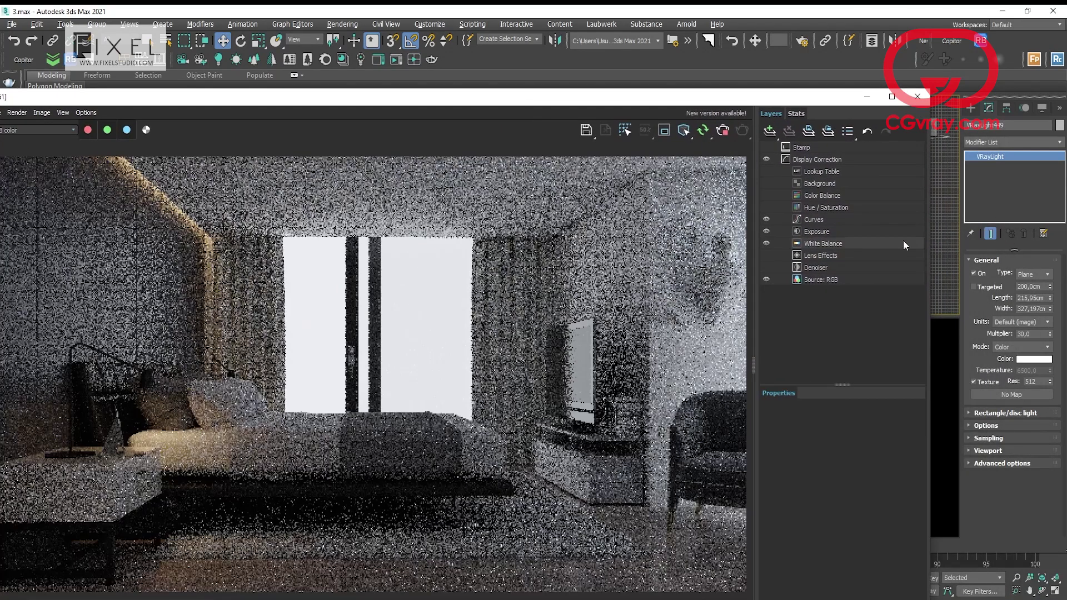
Step: Make the window light invisible in its options
click(986, 425)
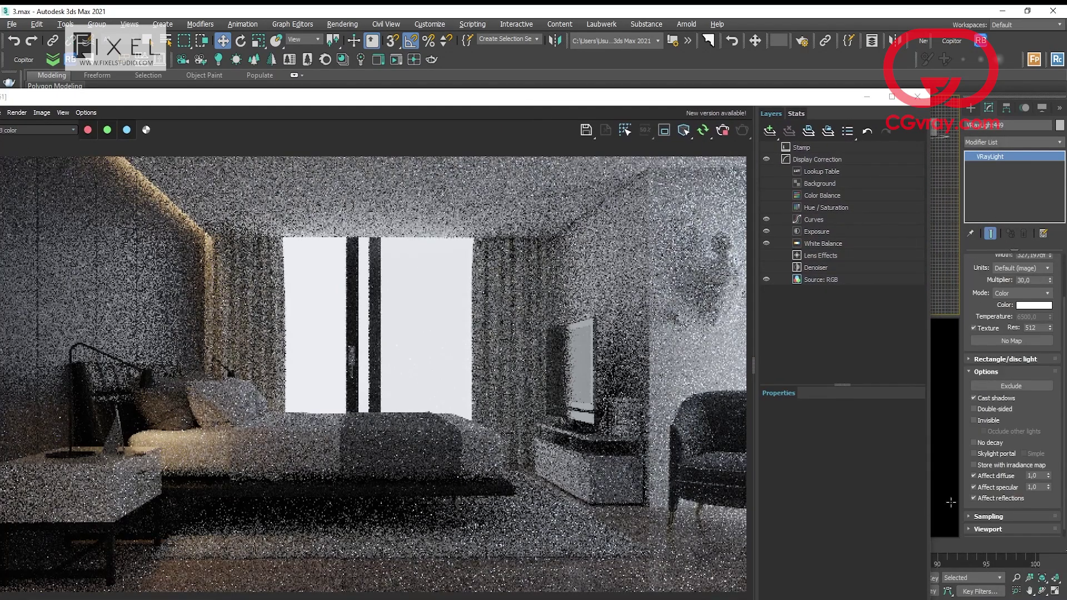
click(983, 421)
scroll(973, 306, up, 1)
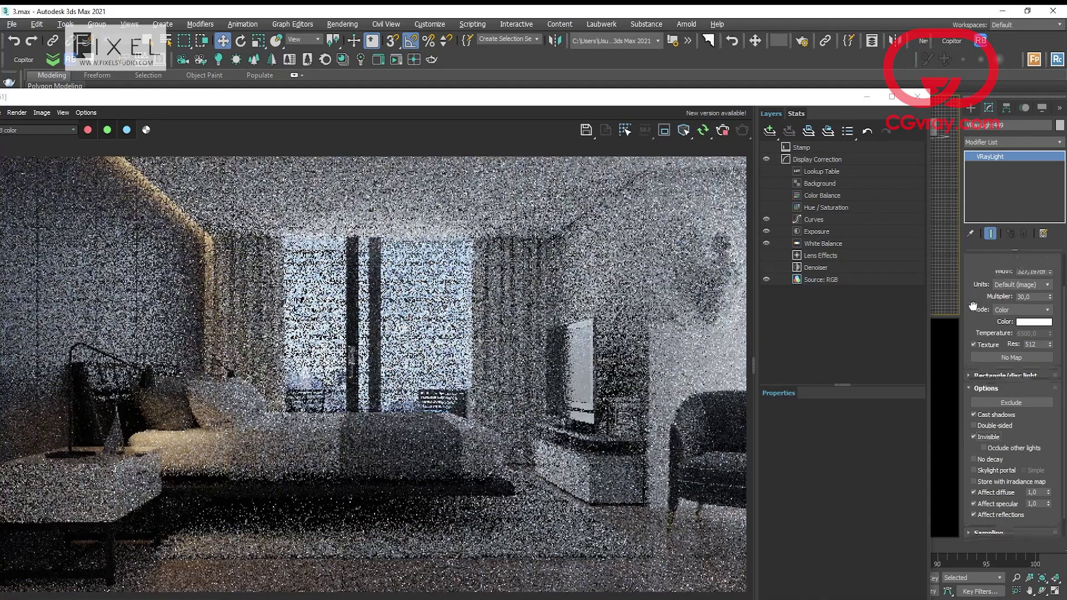
Step: Try Radiant power (W) as the window light's intensity unit and return it to Default (image)
scroll(973, 306, up, 1)
click(1039, 322)
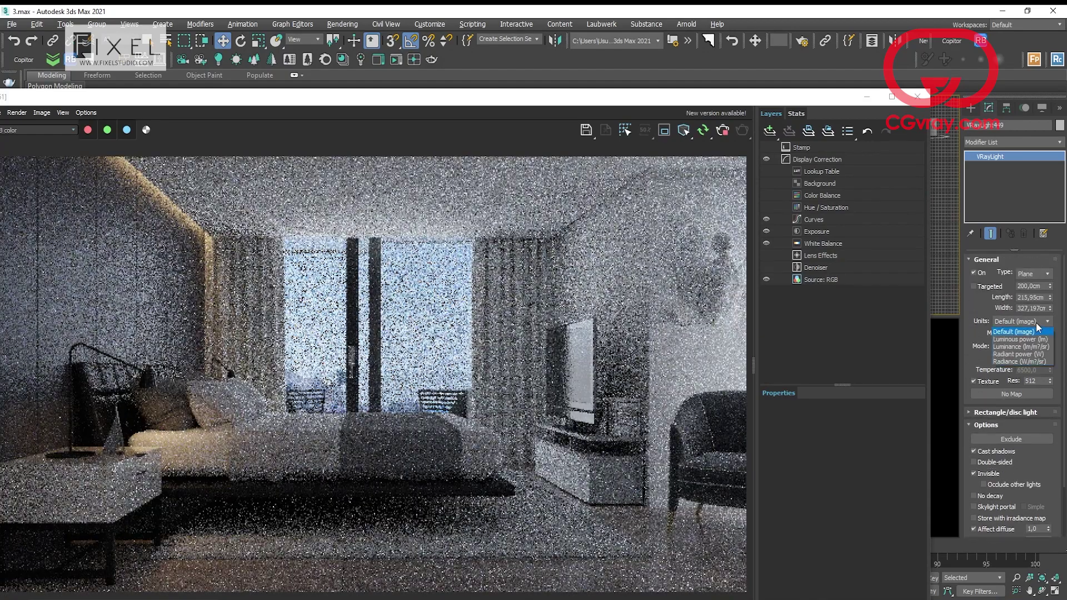
click(1032, 353)
click(1035, 322)
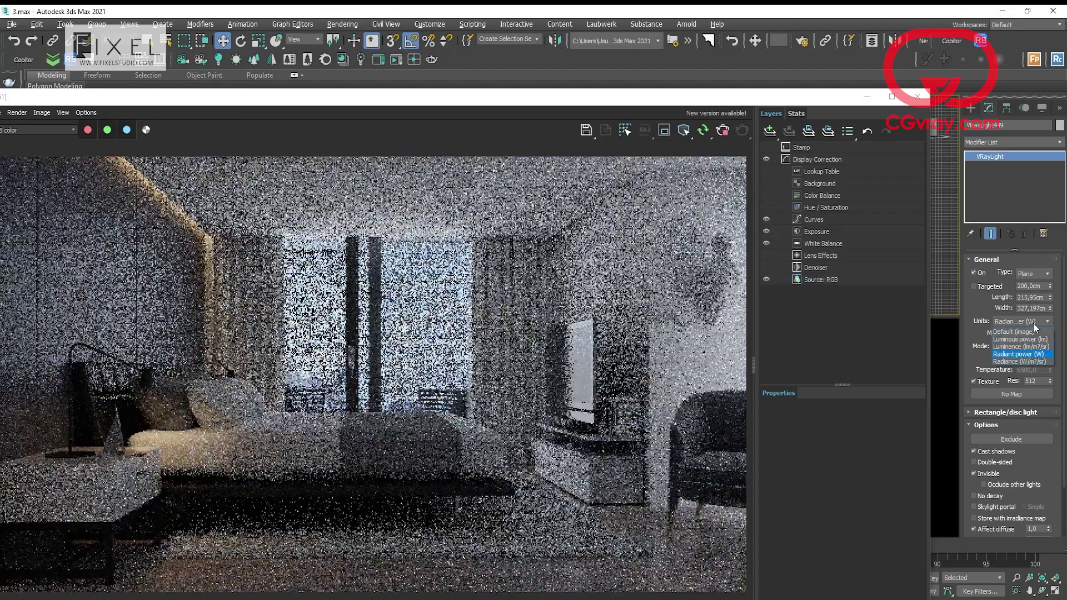
click(1034, 332)
Step: Set the window light's multiplier to 60 and check the brighter room in the interactive render
drag(1036, 334, 994, 337)
text(60)
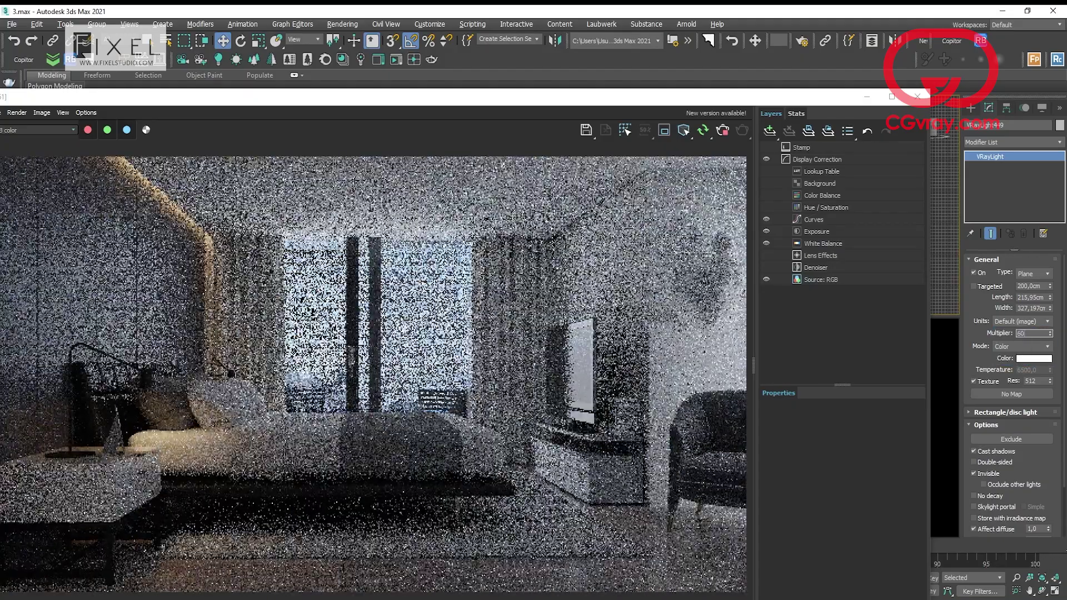
key(Return)
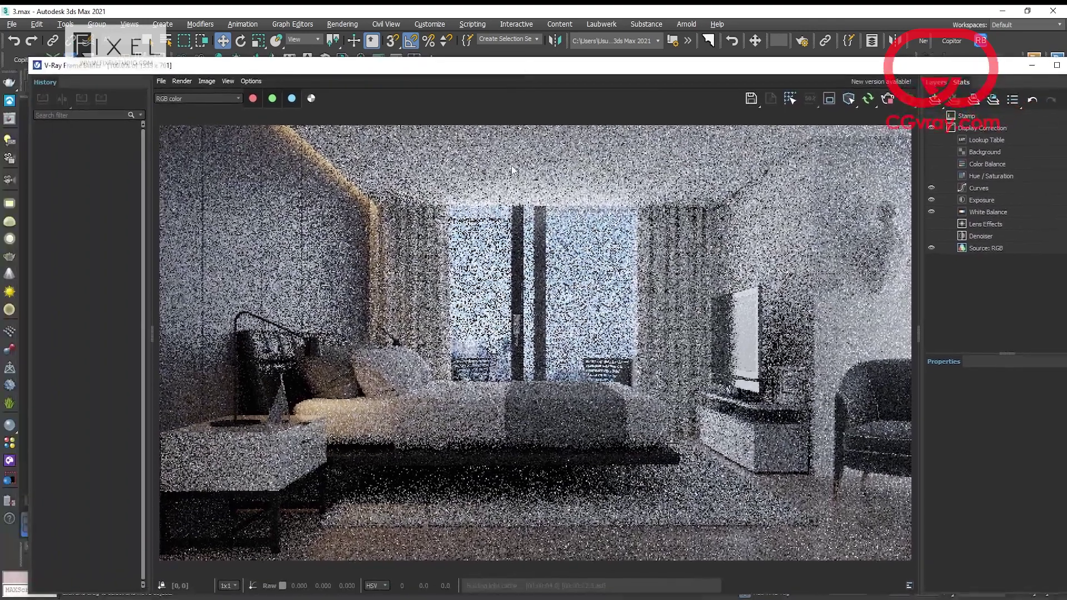
scroll(440, 351, down, 1)
scroll(436, 355, up, 1)
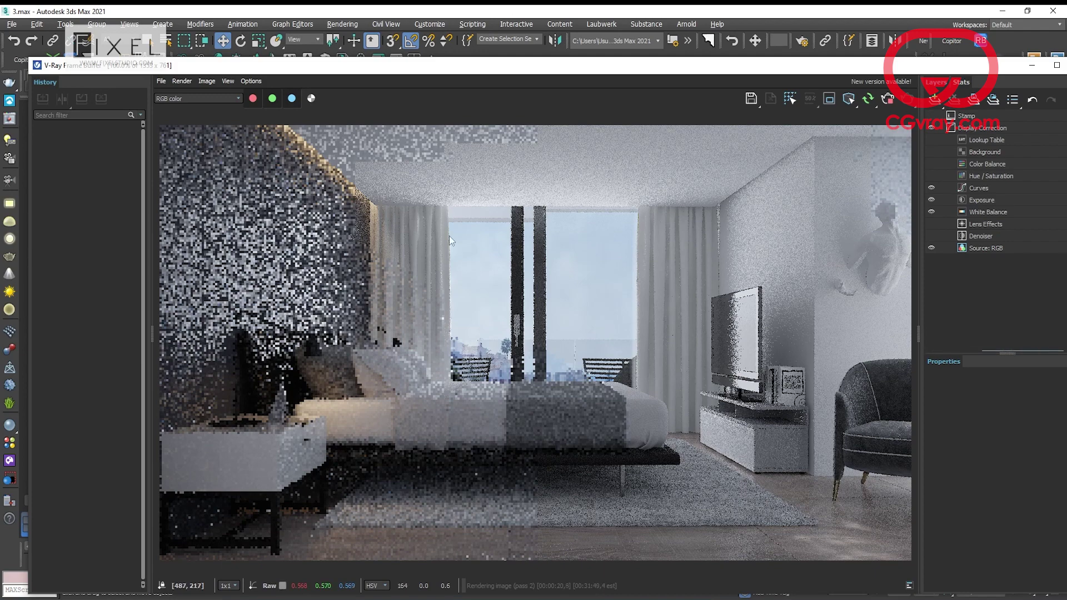
Step: Unhide the tree outside the house by name and check the view through the window in the render
drag(634, 68, 422, 149)
click(1040, 110)
click(1043, 108)
click(1012, 463)
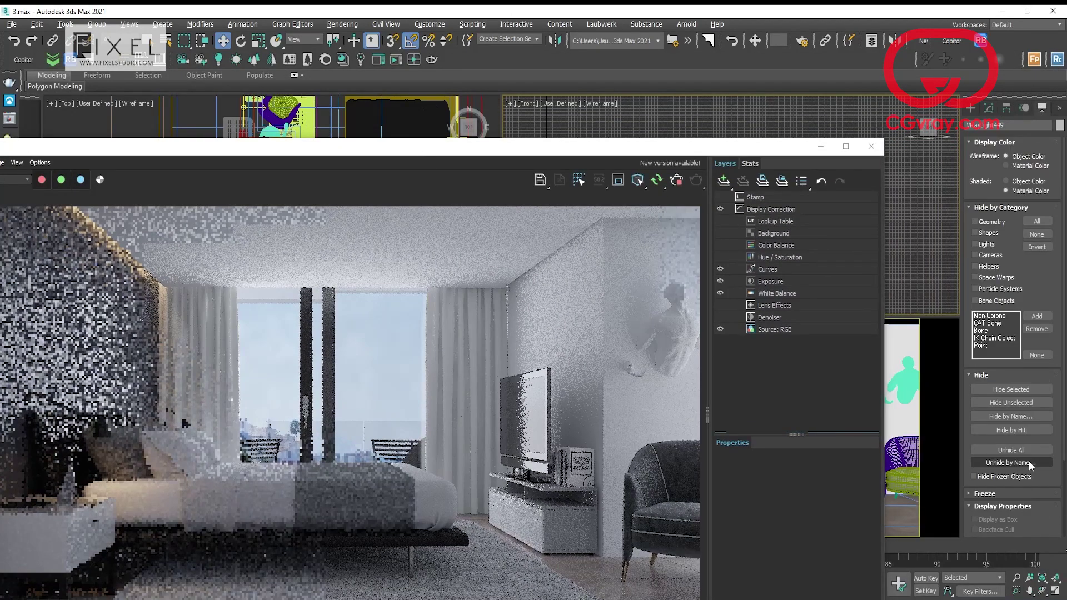
click(44, 272)
click(182, 324)
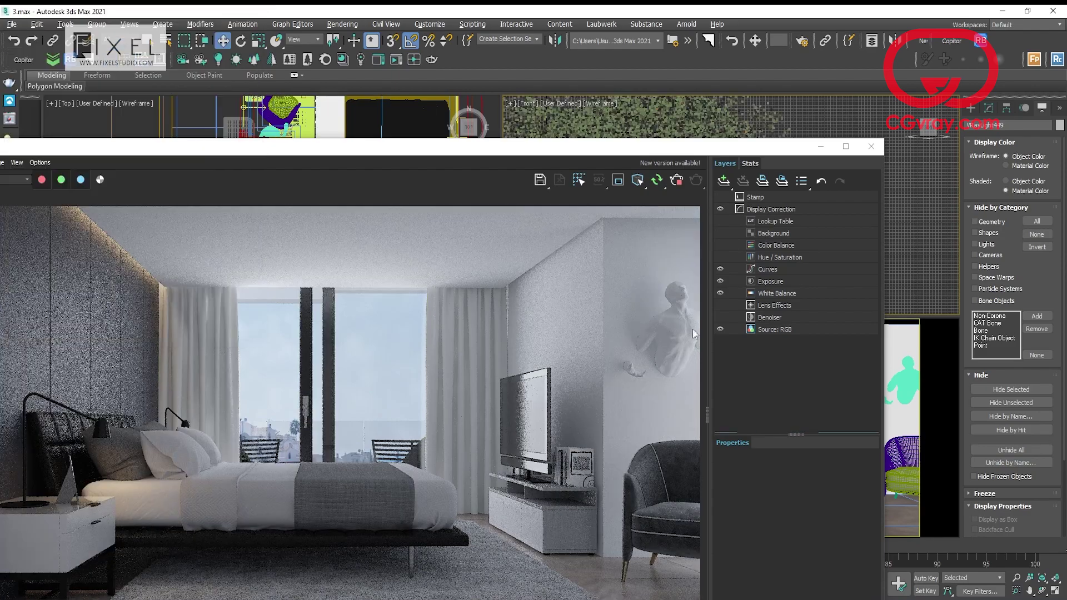
drag(392, 148, 487, 129)
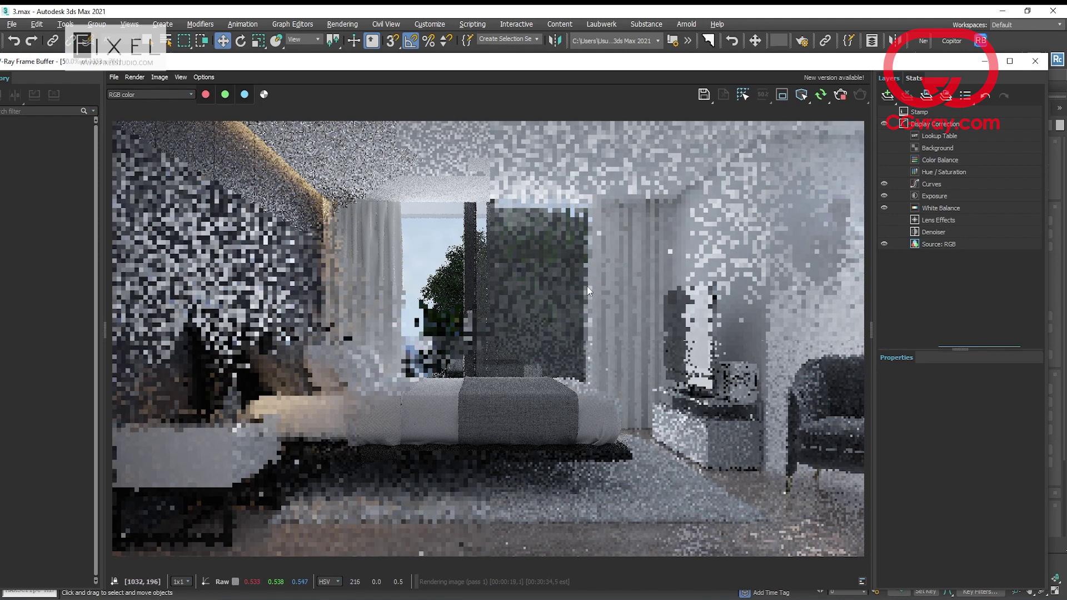
scroll(562, 313, up, 1)
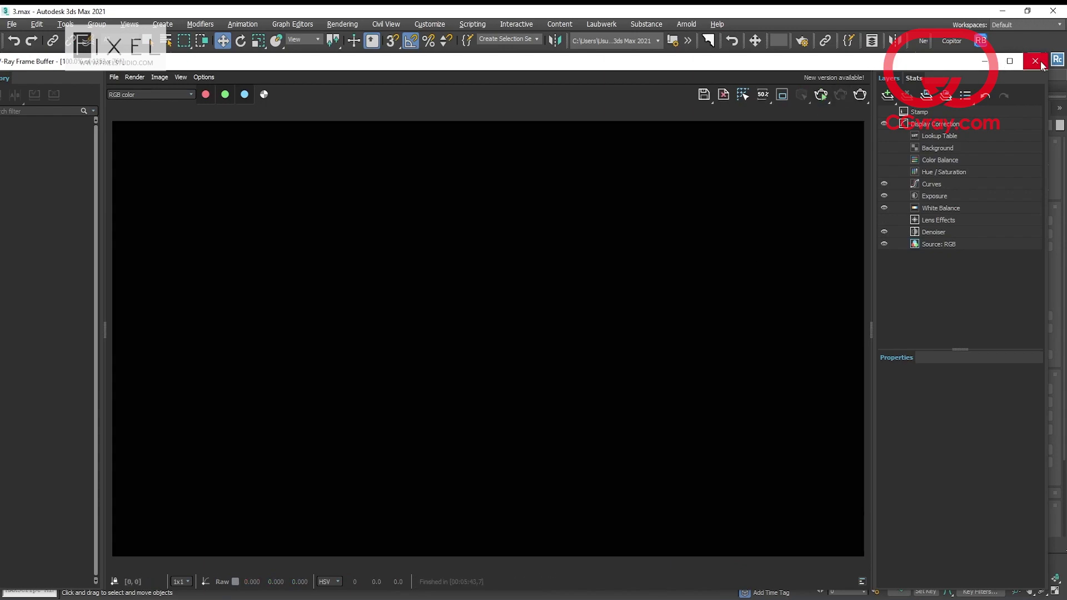
Step: Close the frame buffer and isolate the bedroom floor in a maximized Perspective view
click(1039, 62)
key(alt+q)
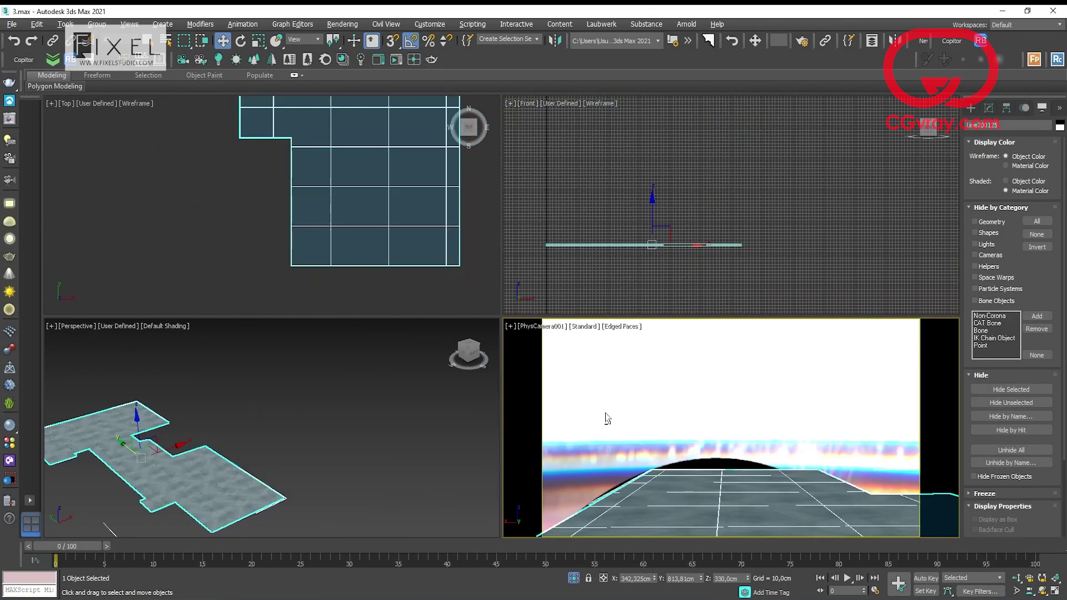
middle_click(473, 389)
key(alt+w)
alt+middle_drag(471, 388, 260, 413)
scroll(261, 413, up, 6)
scroll(261, 413, down, 4)
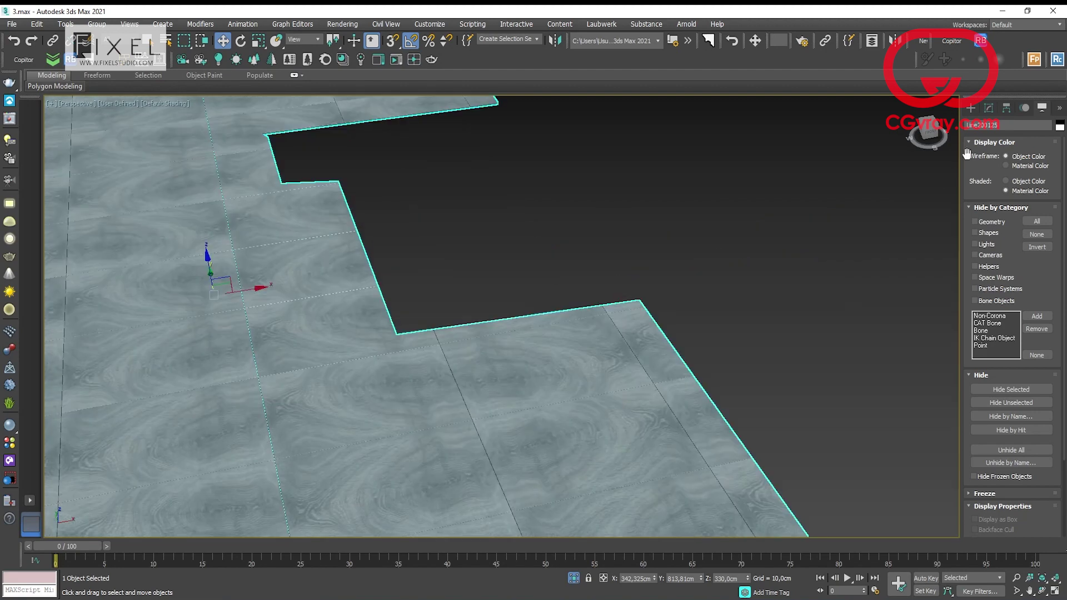
Step: Set the maximum board width to 24 cm in the floor's FloorGenerator modifier
click(989, 108)
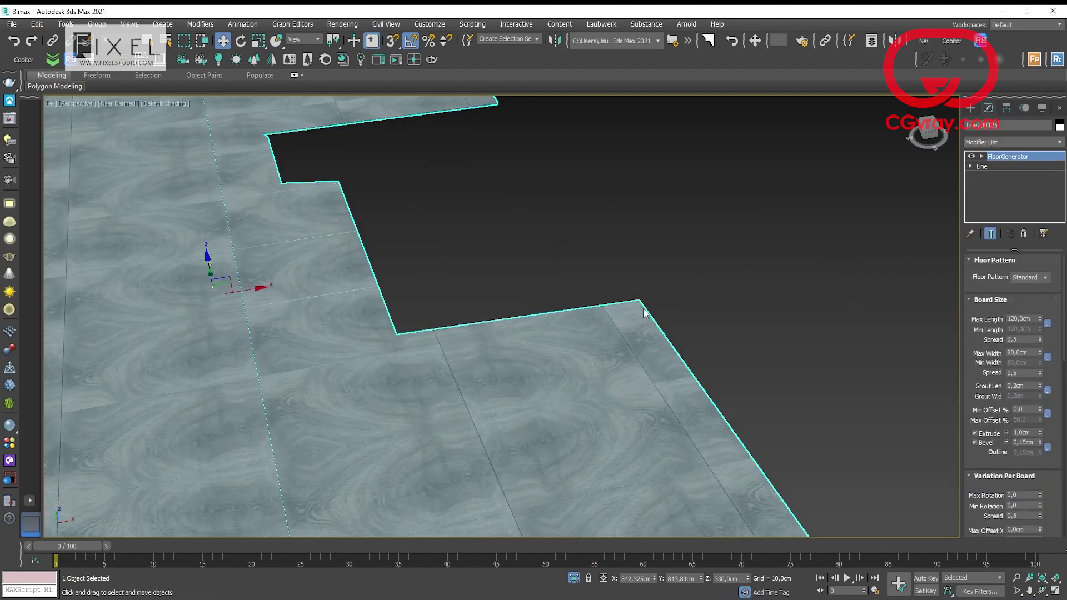
scroll(643, 313, down, 8)
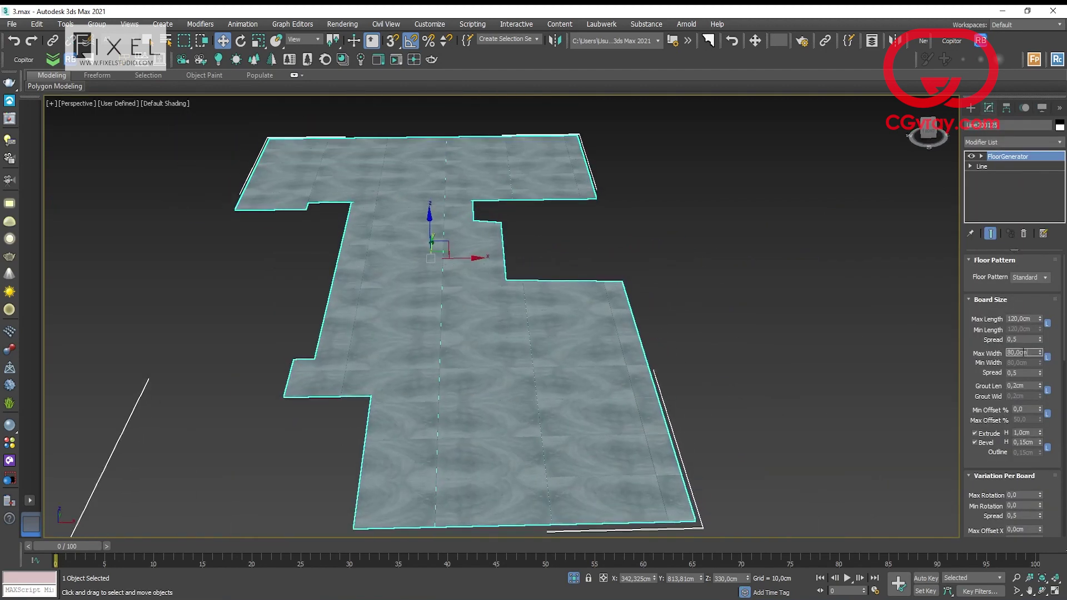
key(Return)
scroll(441, 384, up, 5)
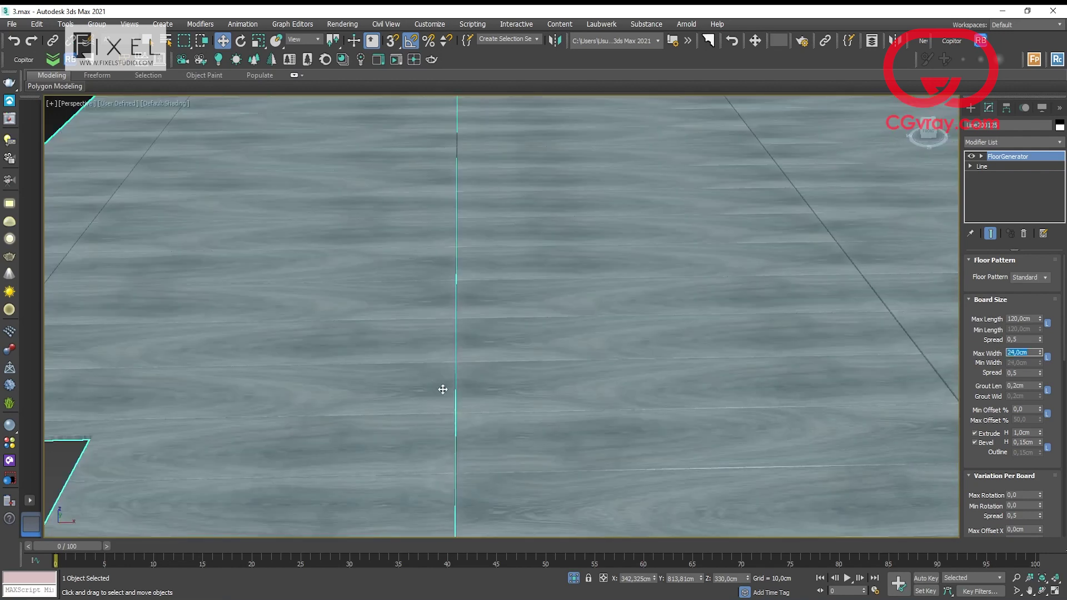
scroll(440, 386, down, 4)
Step: Set the direction of the floorboards to 90 degrees
drag(971, 373, 946, 253)
scroll(1042, 391, down, 3)
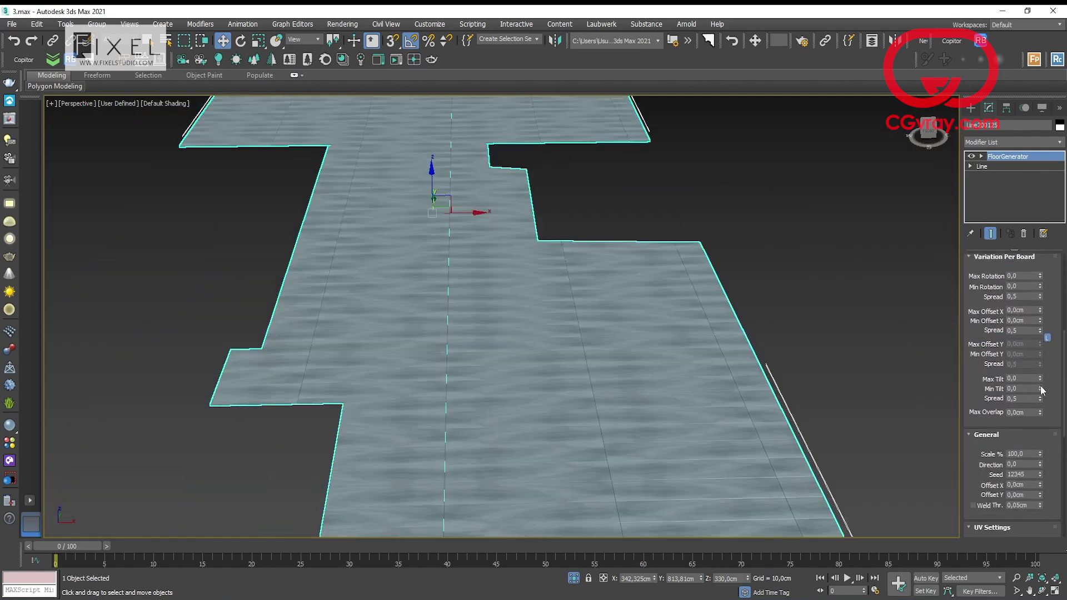
text(90)
key(Return)
scroll(428, 369, up, 8)
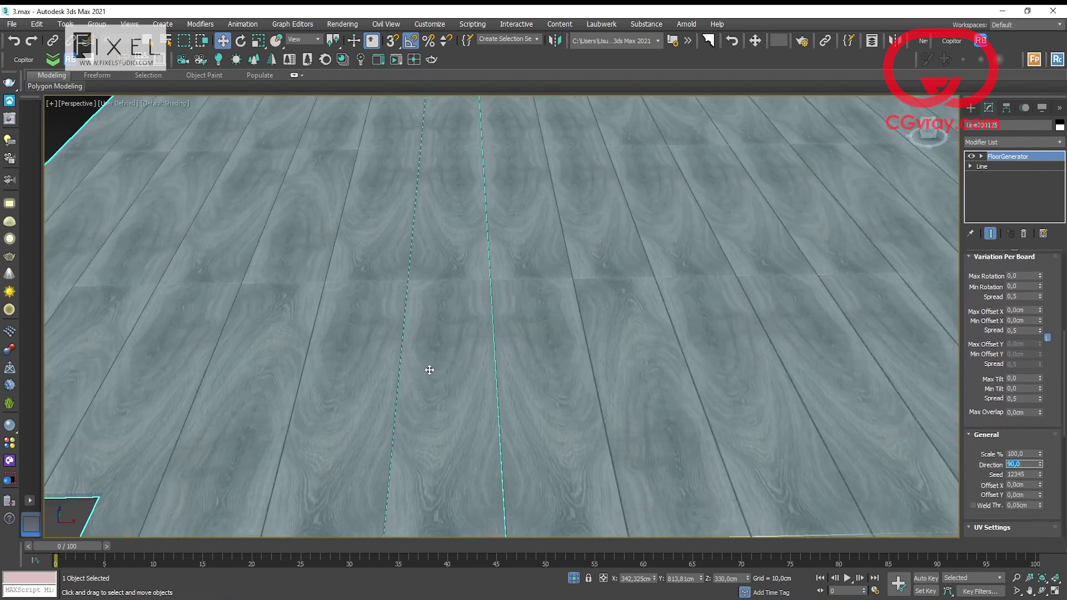
Step: Set the bevel height of the floorboards to 0,02 cm
scroll(630, 357, up, 5)
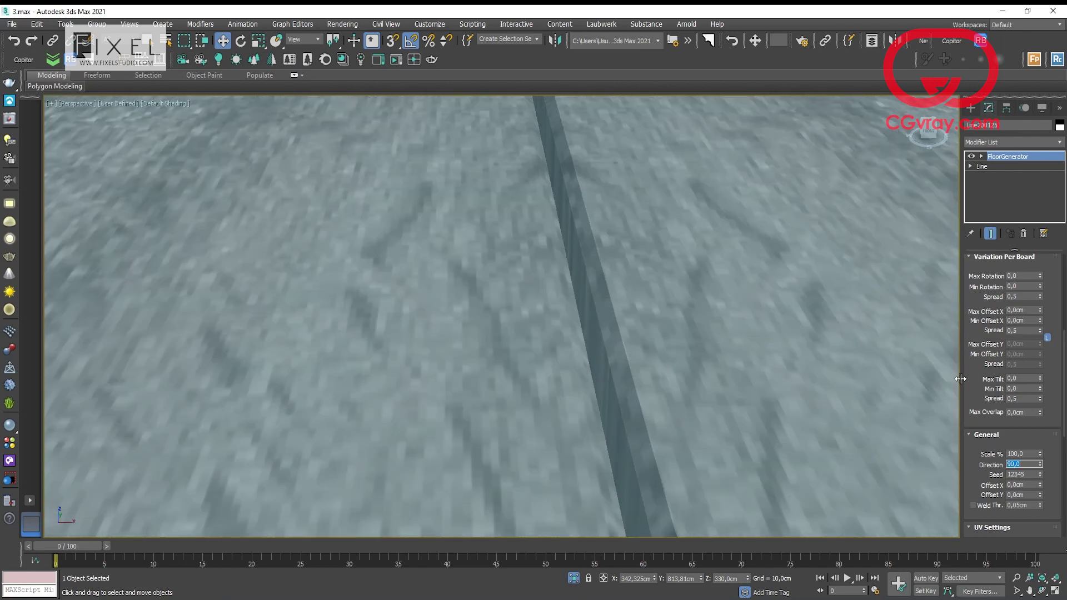
scroll(965, 374, up, 6)
scroll(965, 374, up, 1)
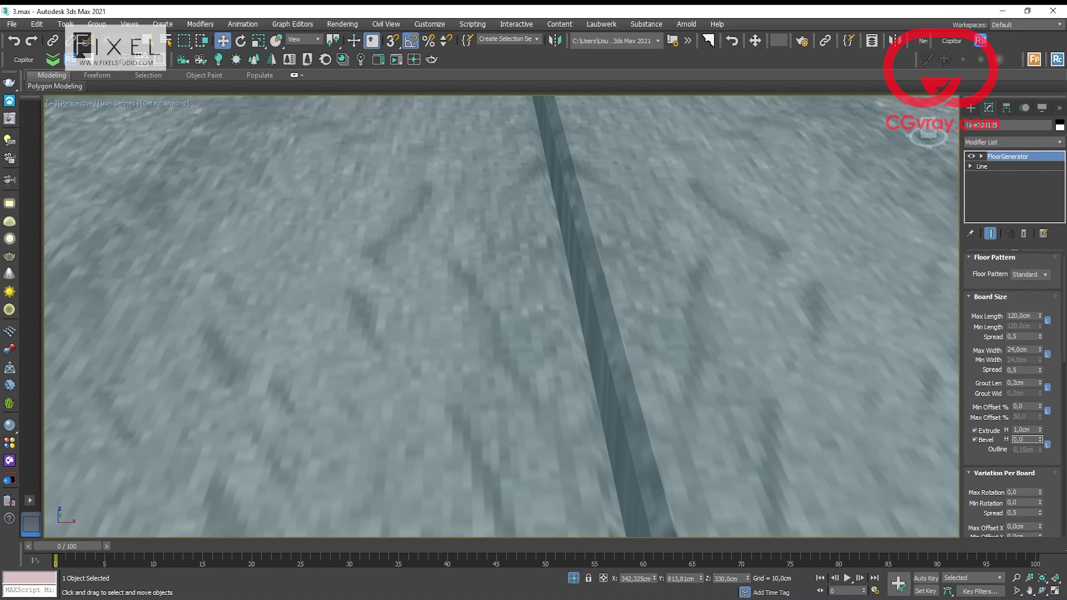
text(2)
key(Return)
Step: Reduce the extrude height of the floorboards to 0,01 cm and inspect a joint between boards
text(0.1)
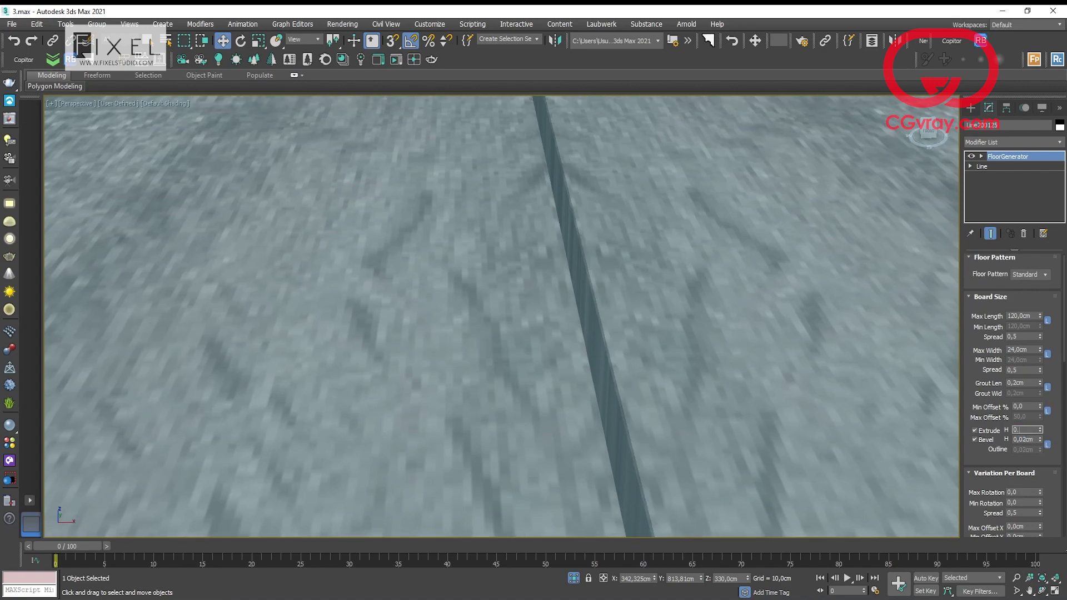
text(0)
key(Return)
scroll(560, 400, down, 5)
scroll(482, 375, up, 6)
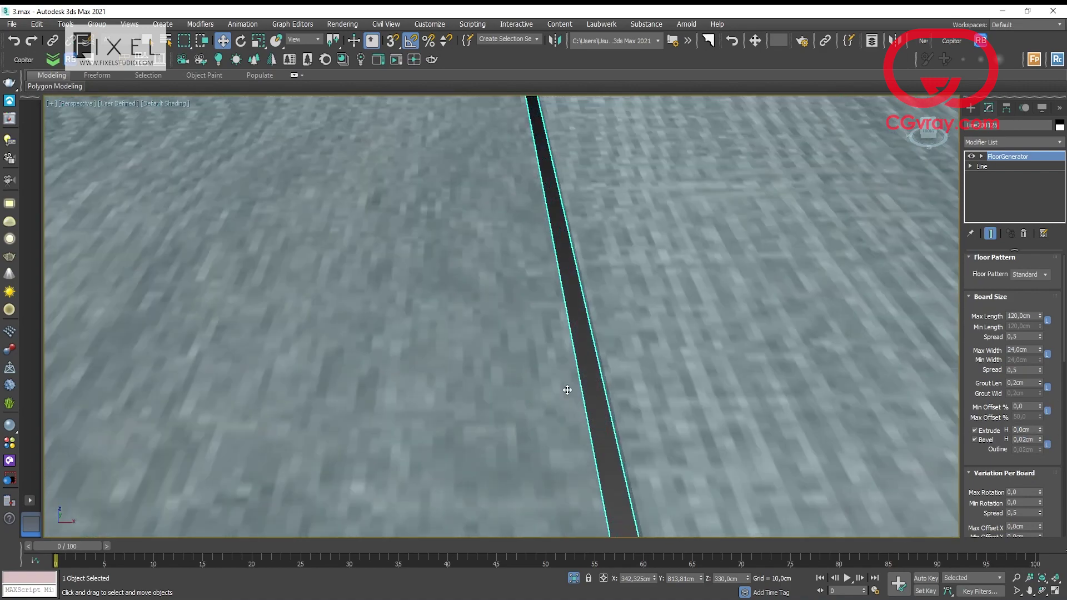
scroll(568, 390, up, 2)
scroll(610, 407, down, 2)
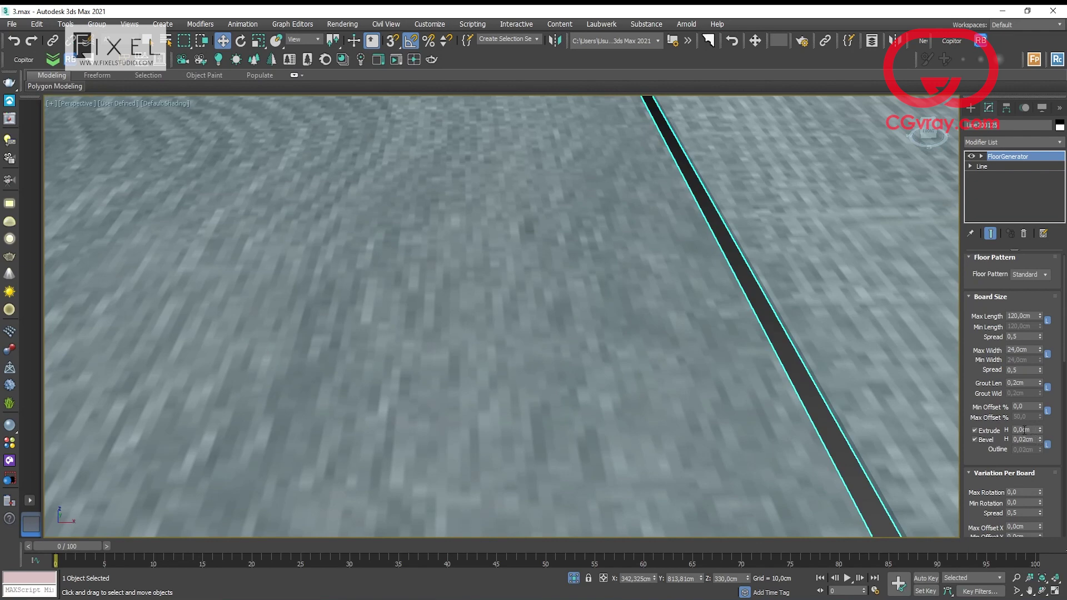
click(1040, 428)
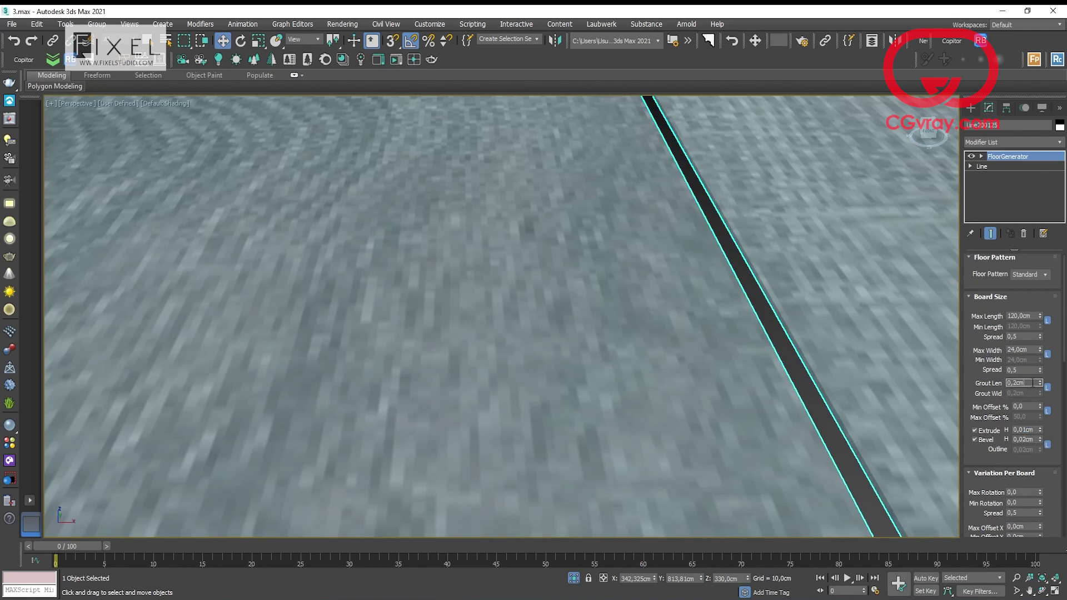
Step: Set the grout length between the floorboards to 0,02 cm and inspect the joints and the whole floor
text(0,02)
key(Return)
scroll(617, 323, down, 3)
middle_drag(617, 323, 500, 339)
scroll(627, 371, up, 5)
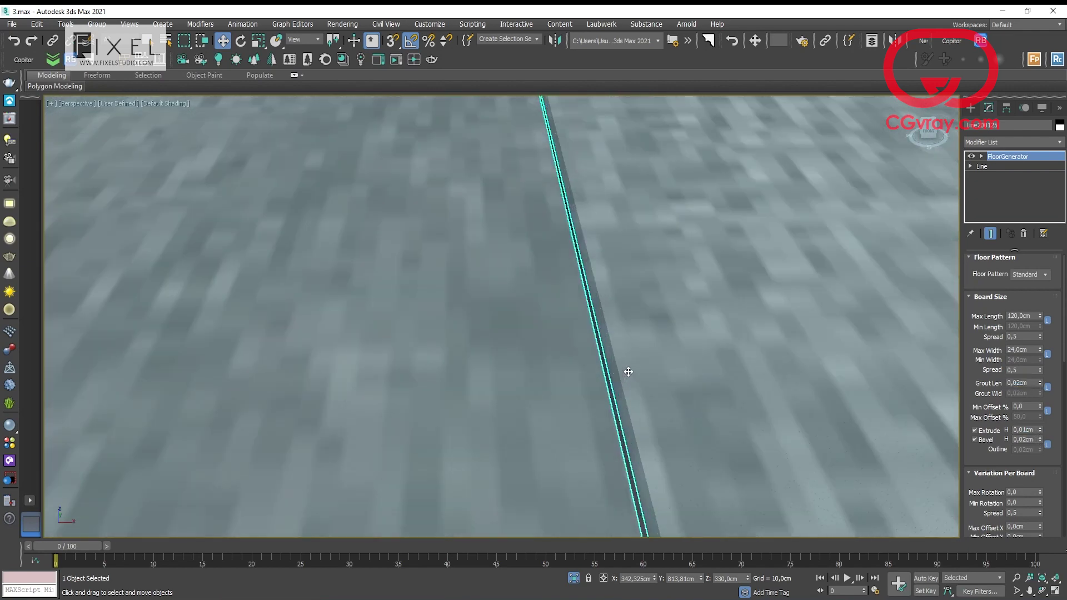
scroll(613, 378, down, 10)
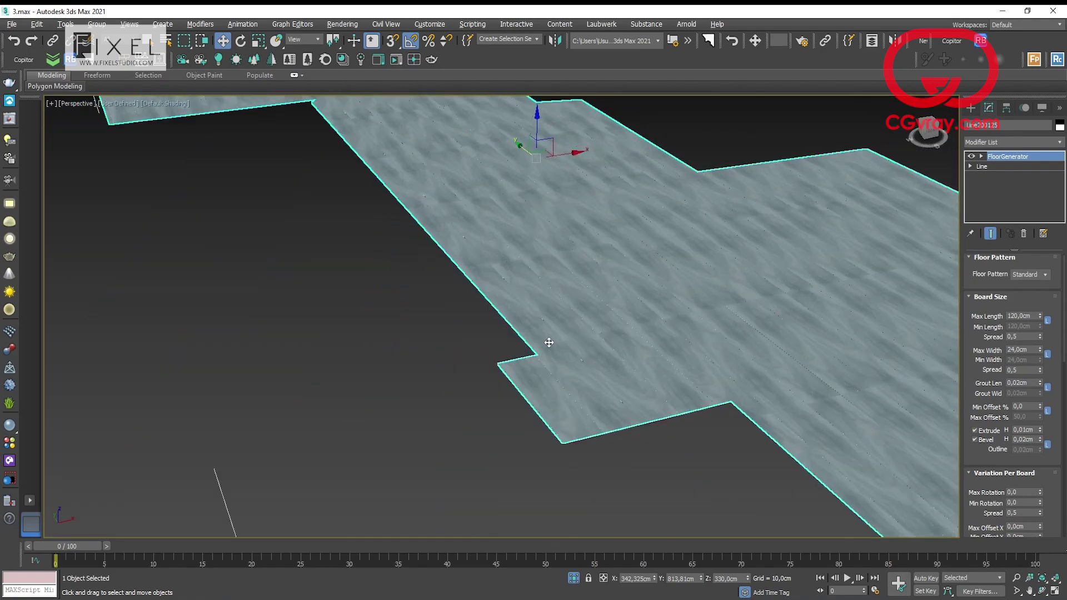
Step: Open the floor's base material "tablas mias suelo" and review the bitmaps listed in its diffuse MultiTexture map
middle_drag(649, 259, 547, 328)
scroll(522, 336, up, 6)
scroll(522, 333, down, 9)
key(m)
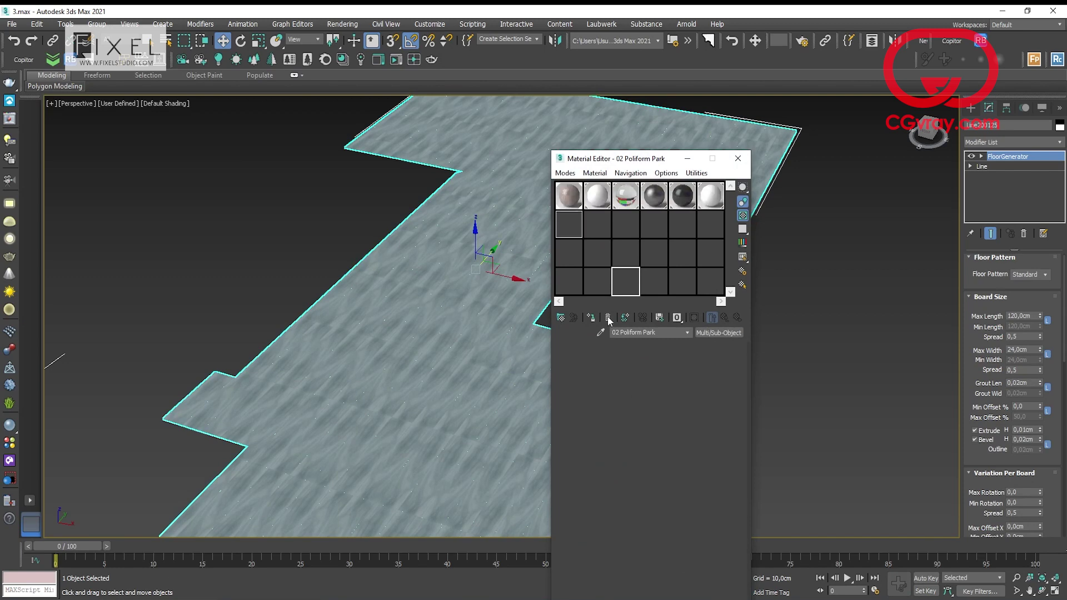
drag(603, 161, 780, 167)
click(749, 209)
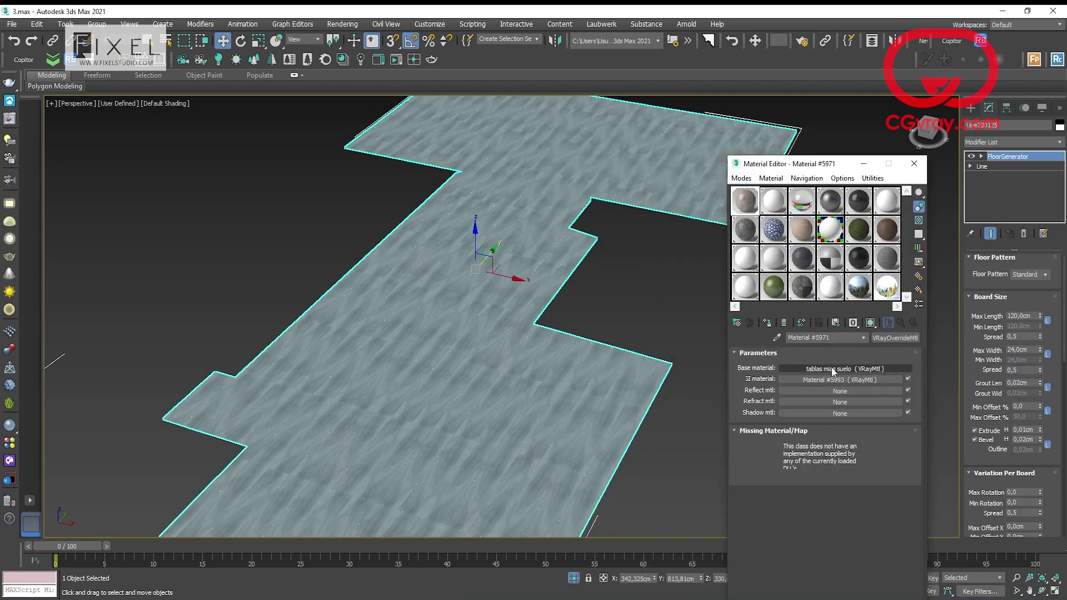
click(834, 369)
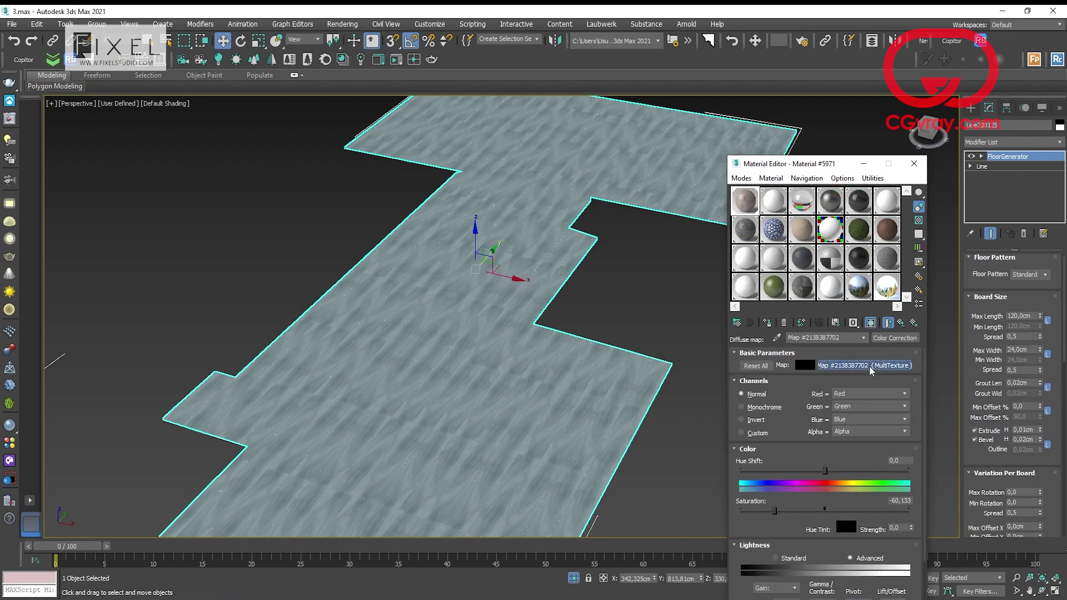
click(820, 366)
click(777, 376)
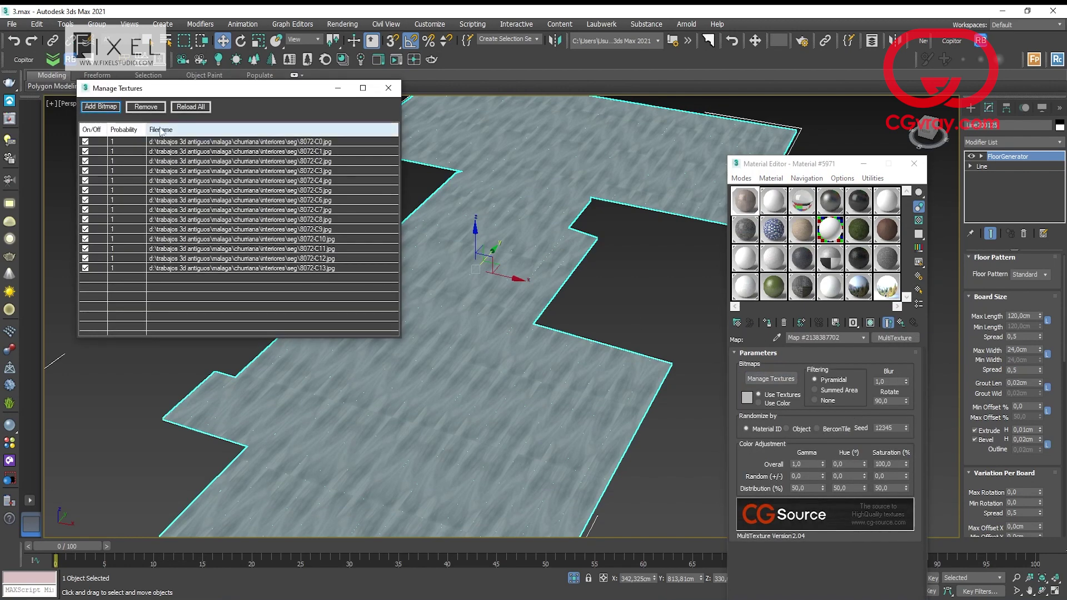
scroll(475, 432, up, 5)
click(388, 88)
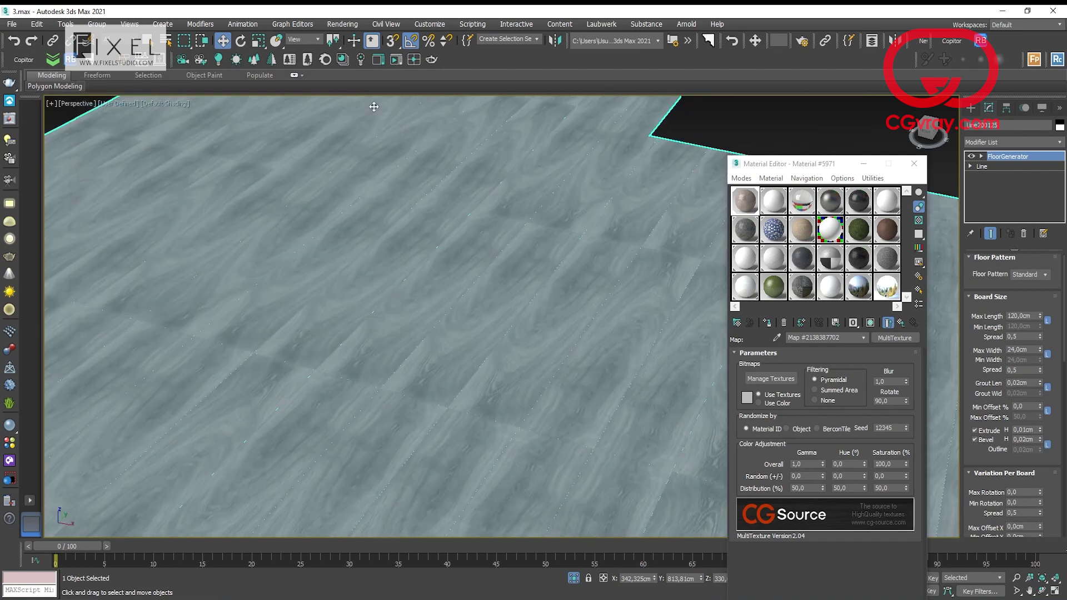
Step: Review the floor material's color correction map and basic parameters, and close the Material Editor
drag(786, 170, 496, 117)
click(609, 267)
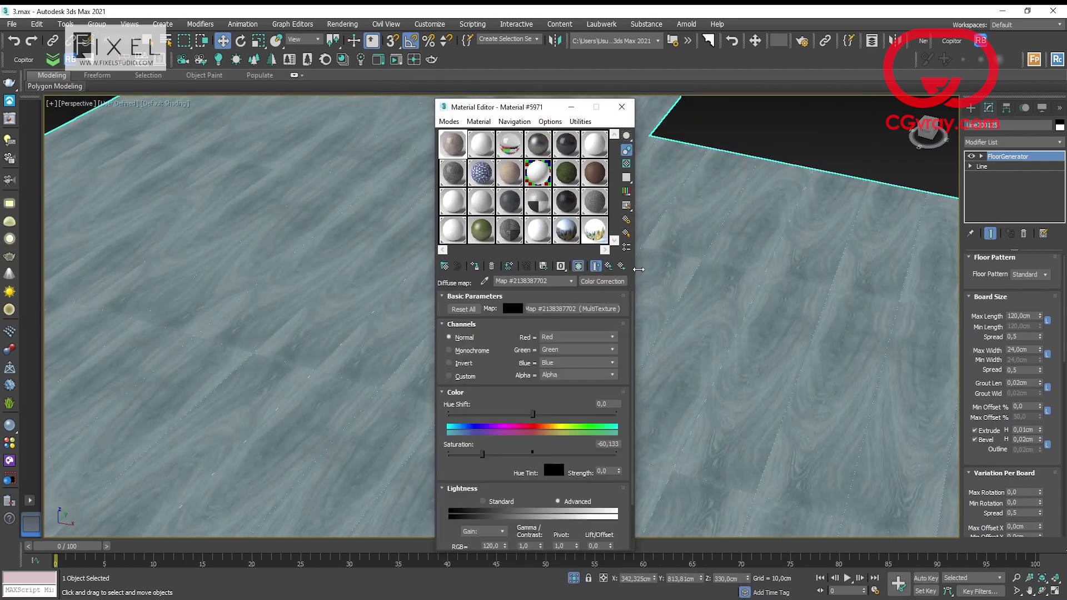
click(612, 268)
drag(542, 113, 430, 107)
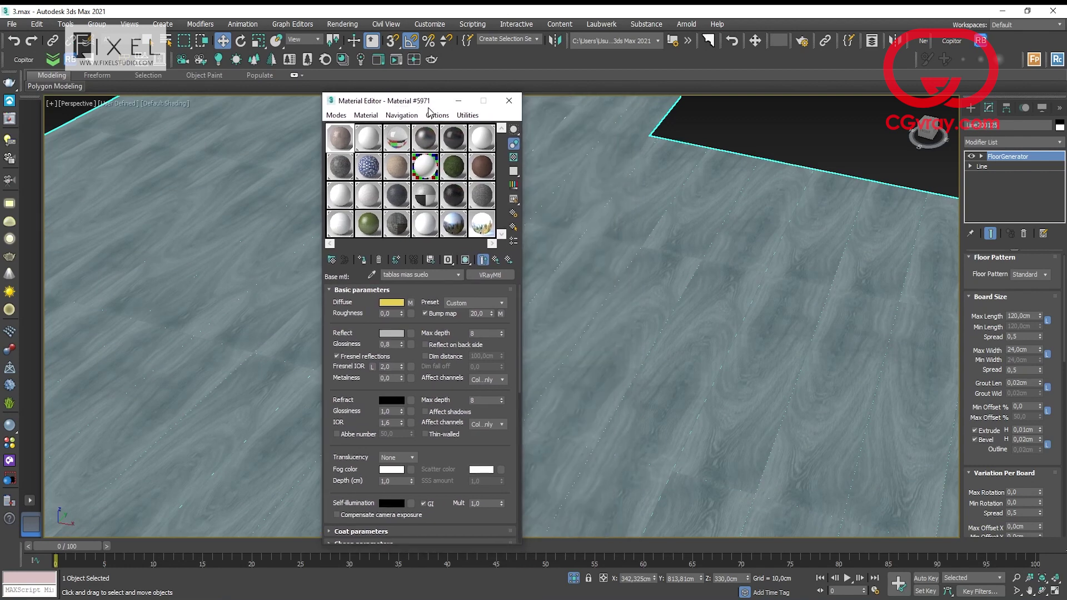
click(509, 103)
Step: End the isolation of the floor, check the boards up close and bring the camera view to full size
right_click(661, 243)
click(669, 250)
key(alt+q)
scroll(561, 273, up, 5)
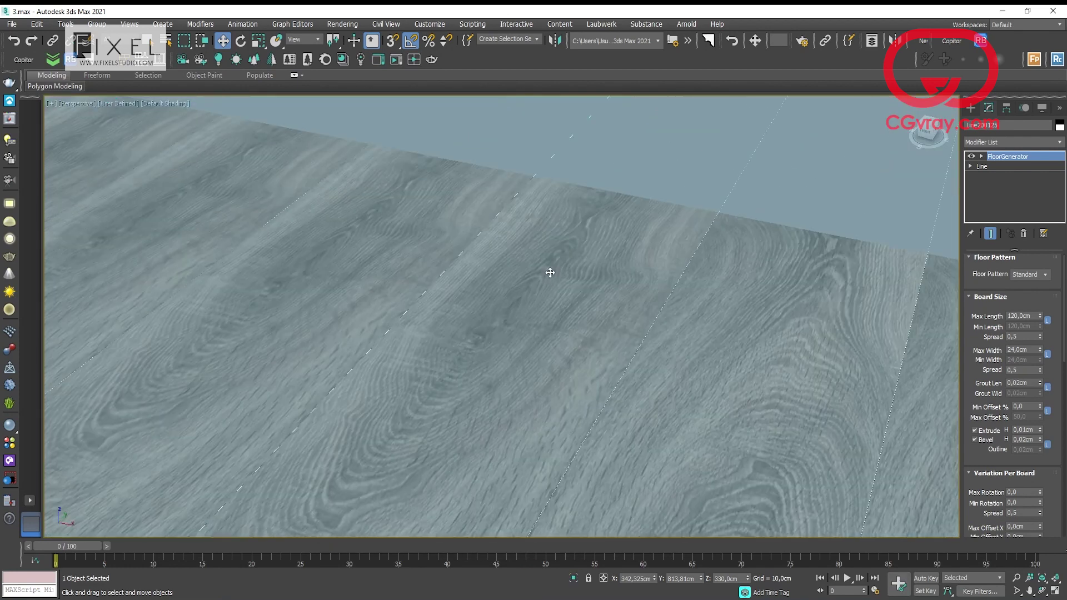
scroll(524, 291, down, 3)
key(alt+w)
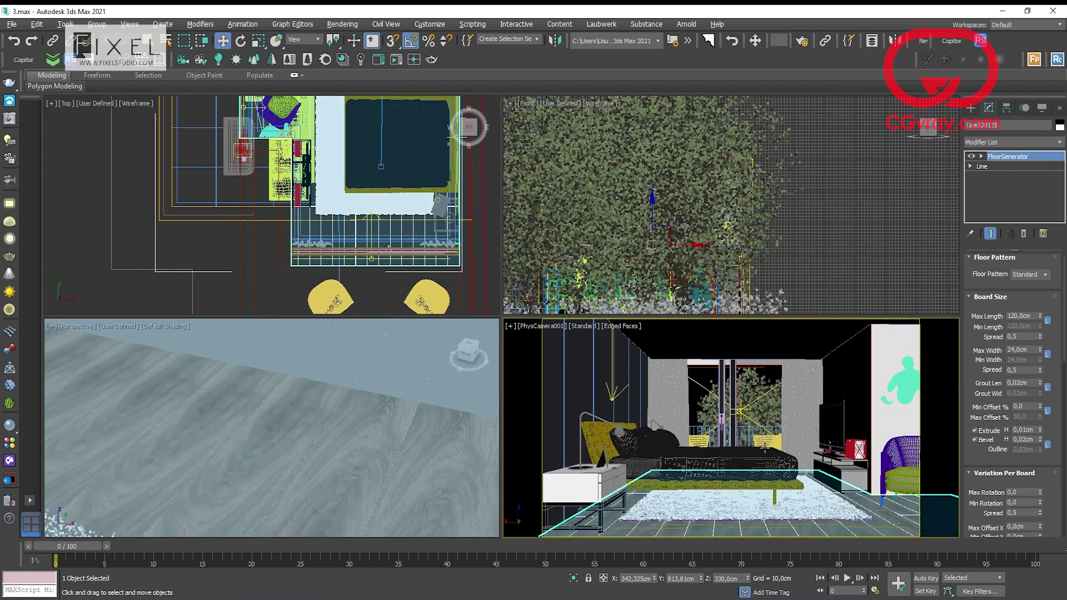
key(alt+w)
Step: Hide the rug beneath the bed in the camera view
click(712, 475)
click(1042, 108)
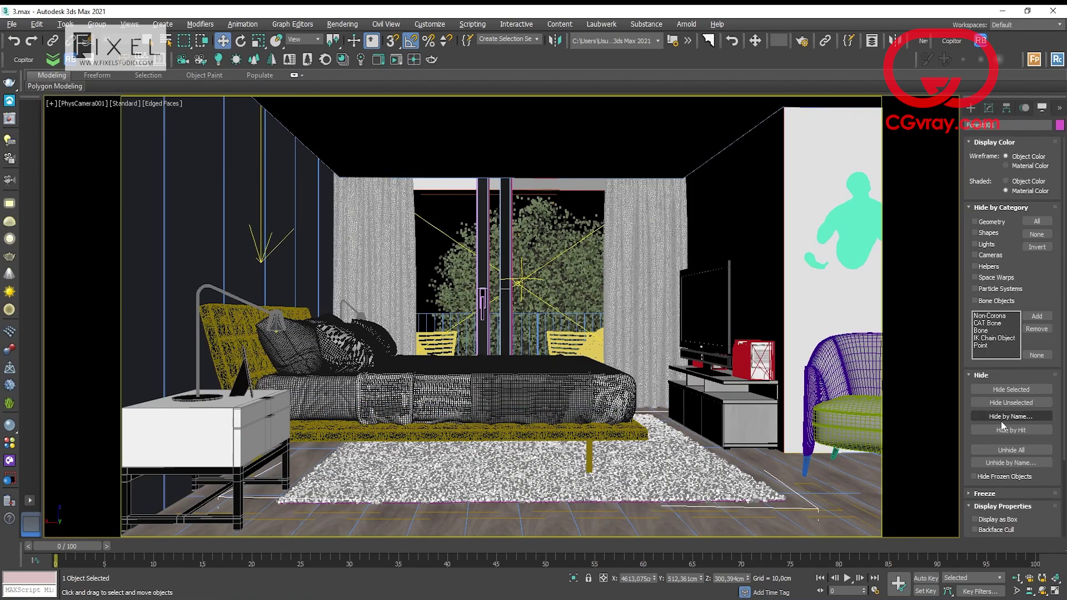
click(1011, 389)
Step: Start interactive rendering in the V-Ray Frame Buffer, restrict it to a region of floor below the bed and inspect the boards
right_click(643, 429)
click(569, 552)
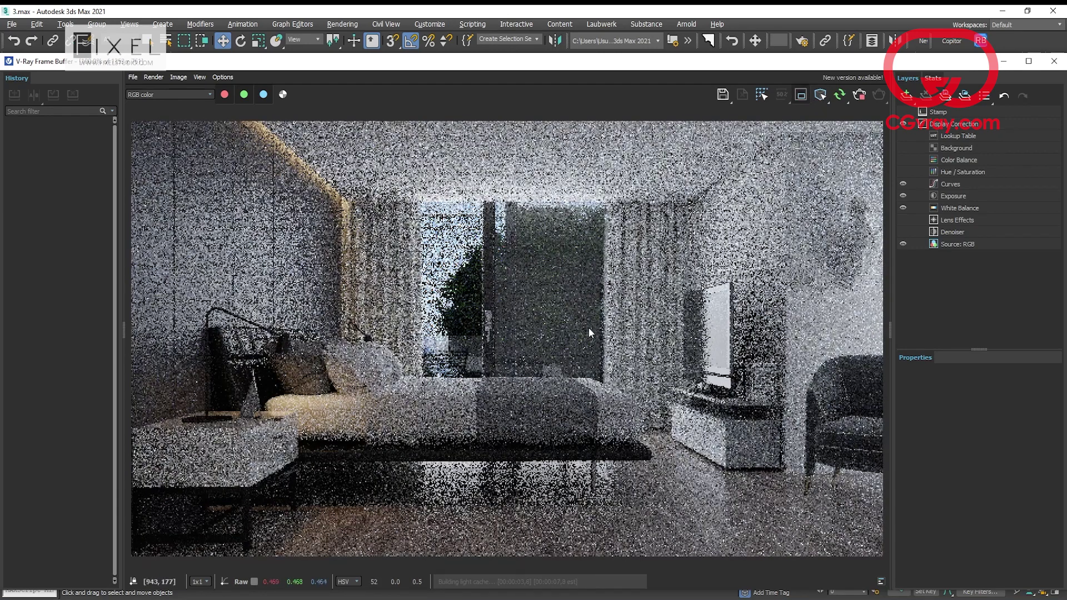
drag(305, 447, 688, 558)
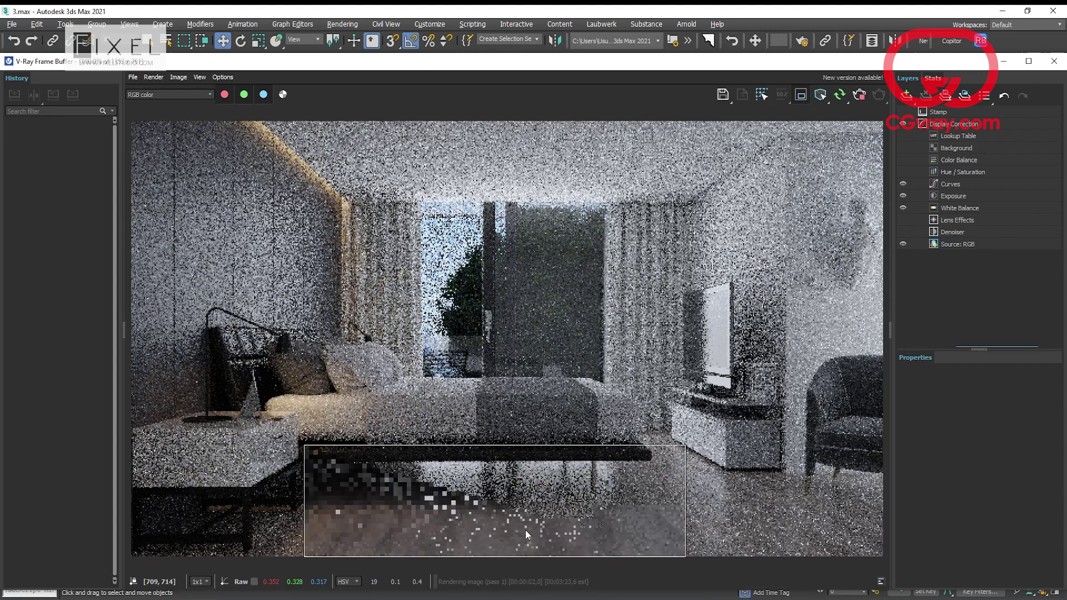
scroll(417, 542, up, 5)
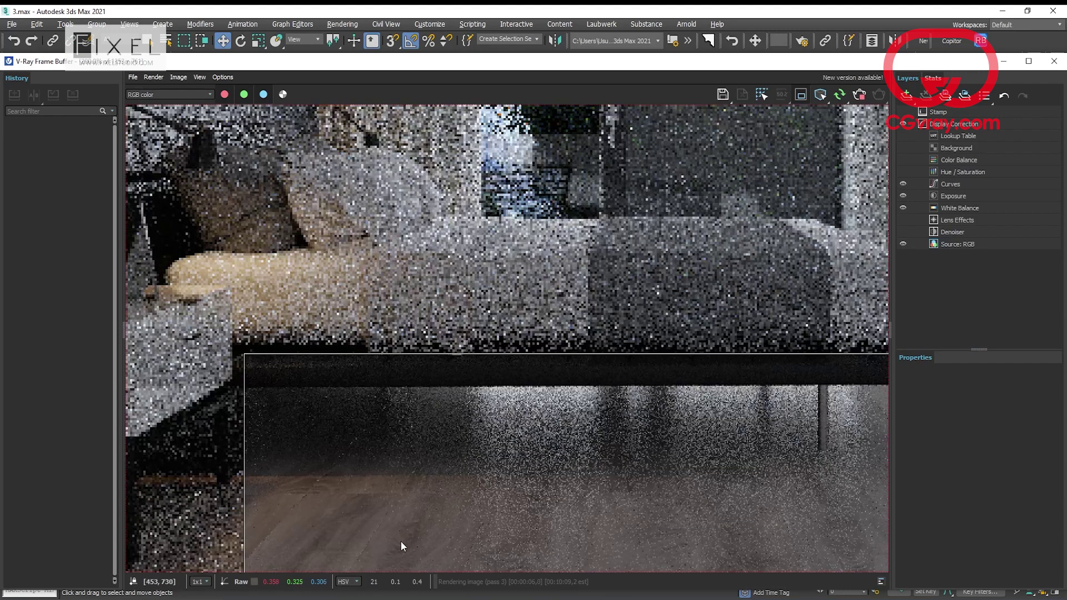
scroll(399, 495, down, 3)
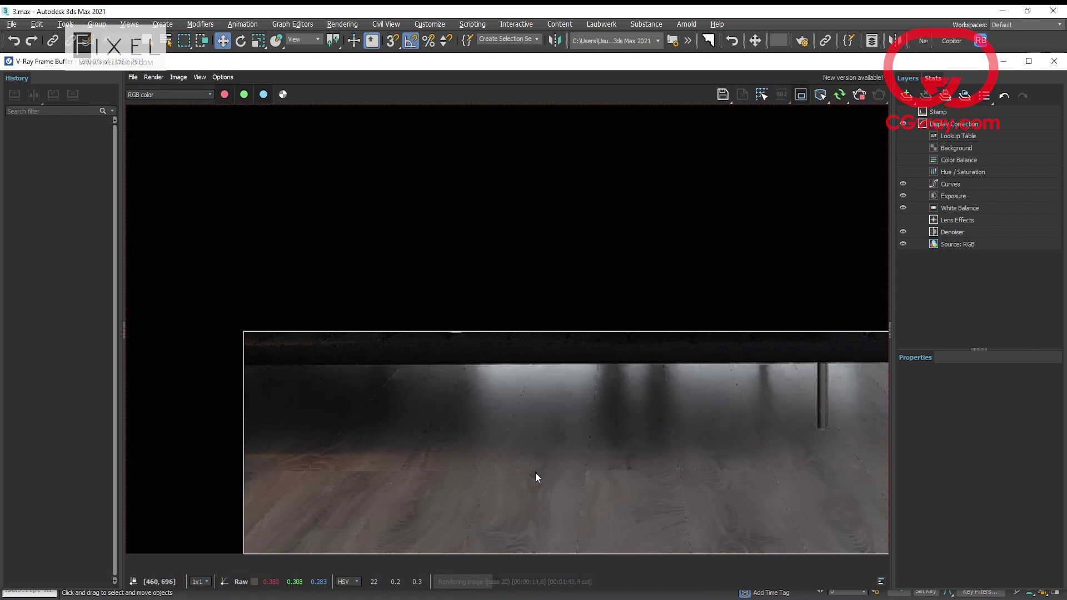
scroll(556, 477, down, 2)
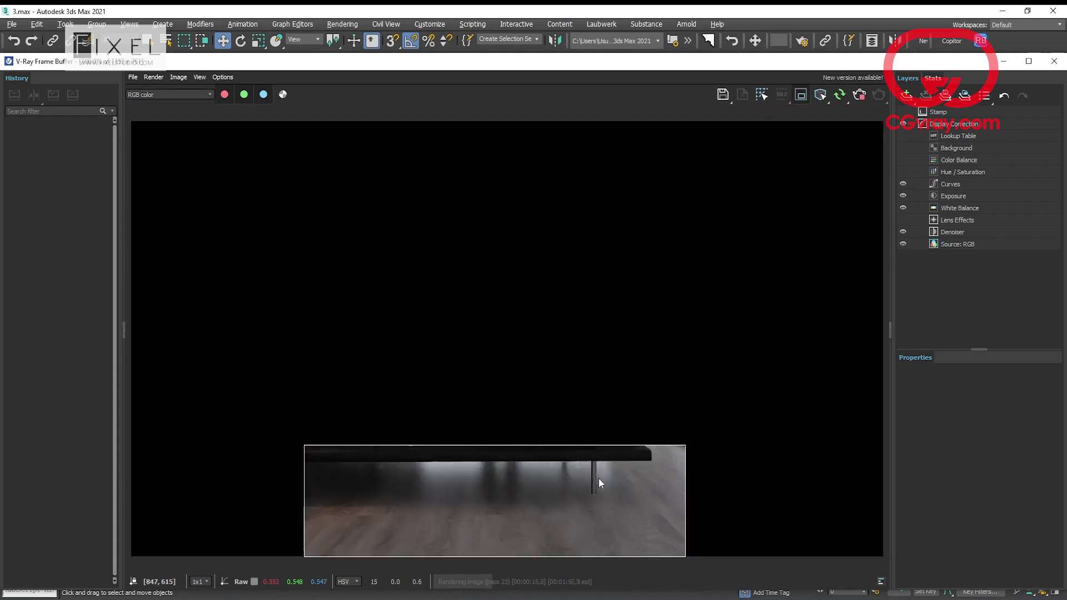
Step: Run a production render of the floor region, inspect the wood detail up close and stop the render
click(880, 95)
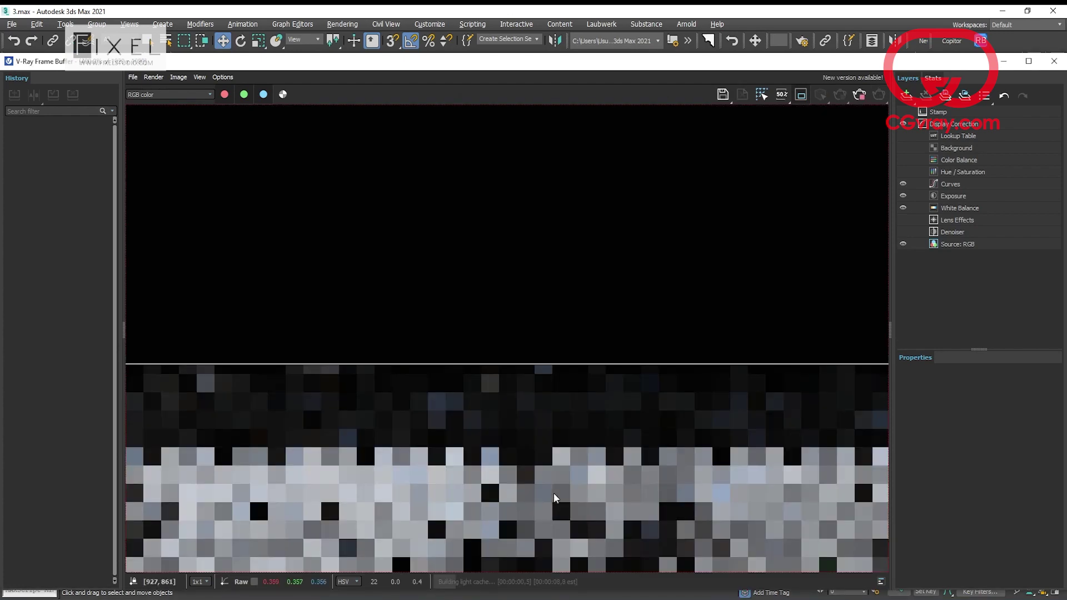
scroll(554, 493, down, 3)
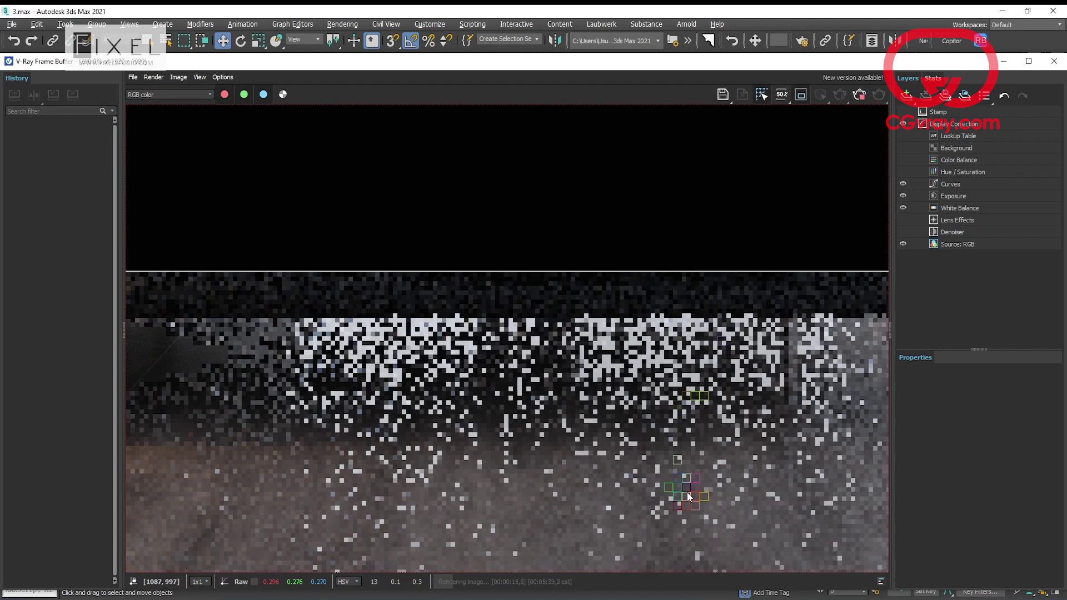
scroll(687, 491, up, 1)
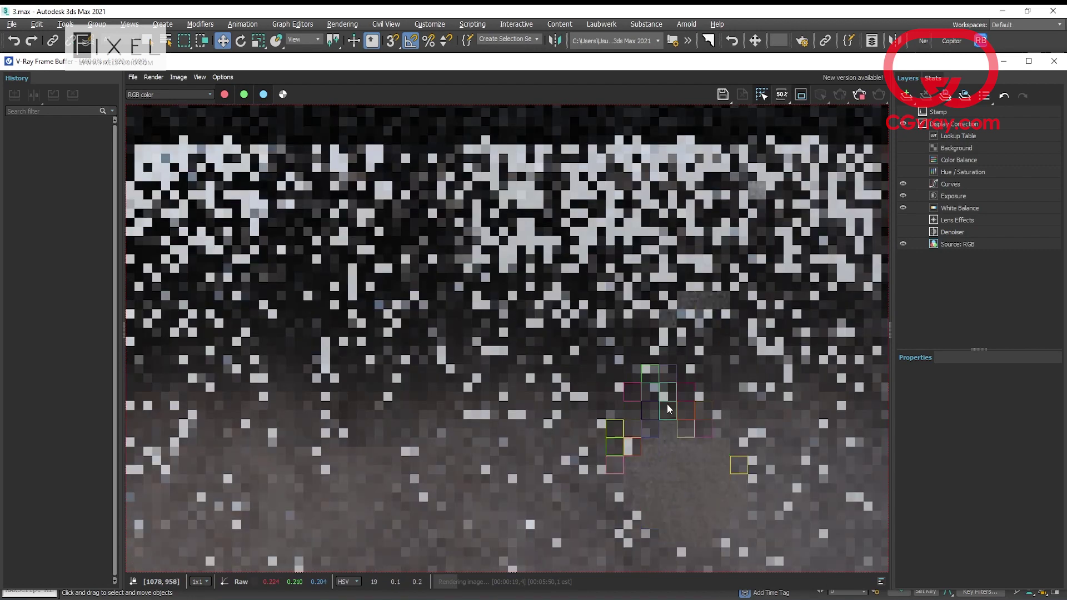
scroll(674, 372, down, 2)
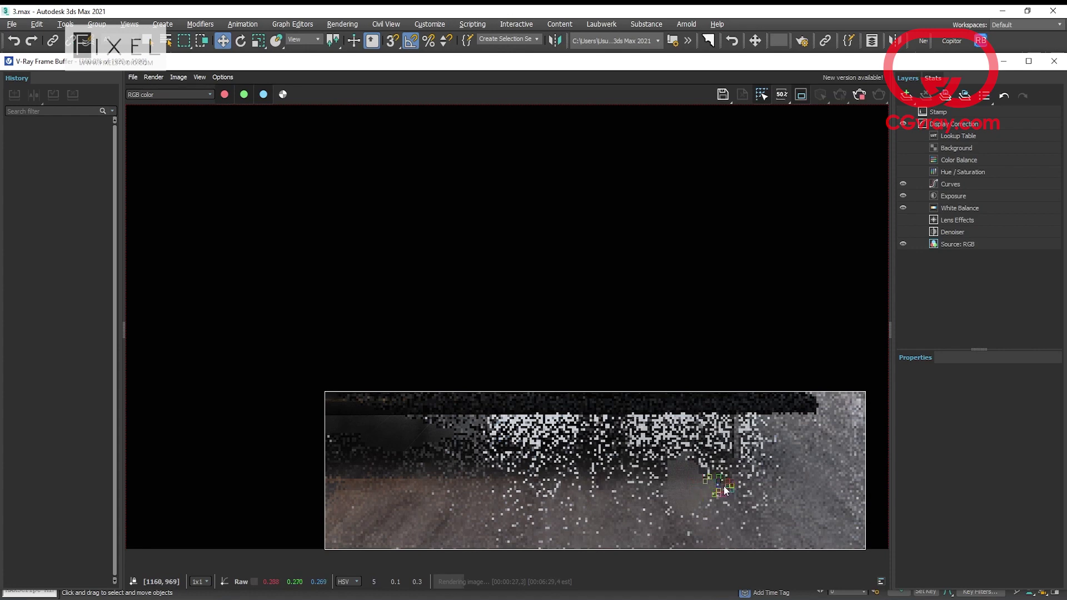
scroll(719, 502, up, 2)
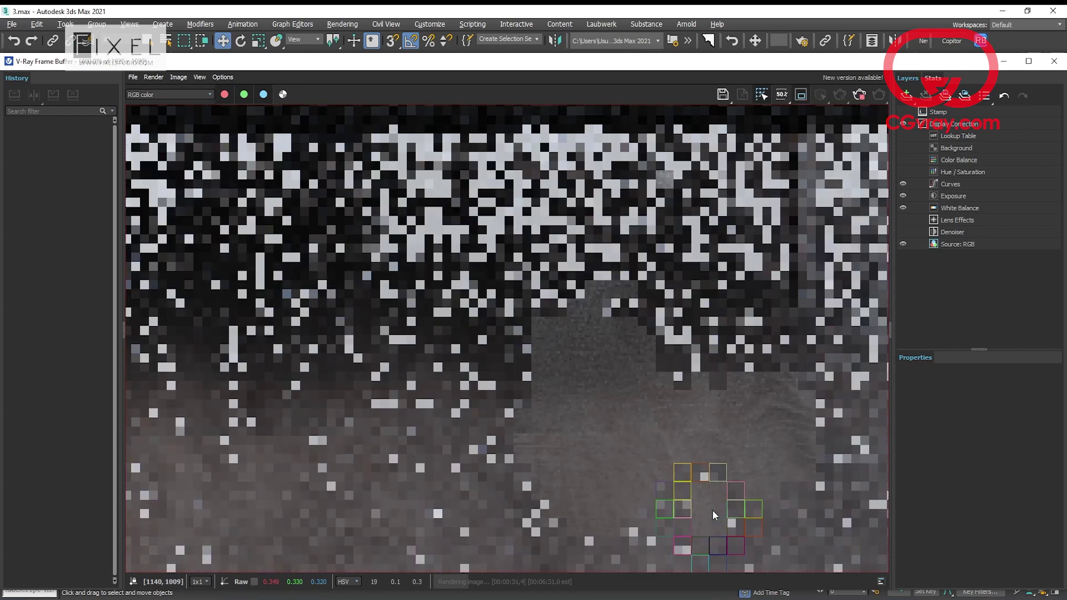
scroll(711, 501, down, 1)
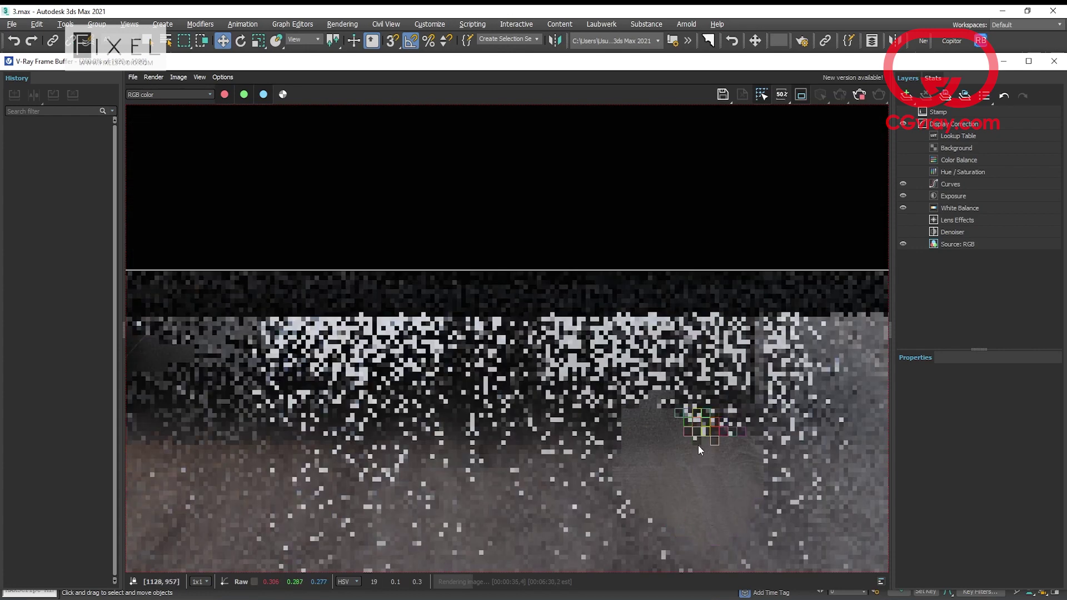
scroll(698, 445, down, 1)
click(859, 96)
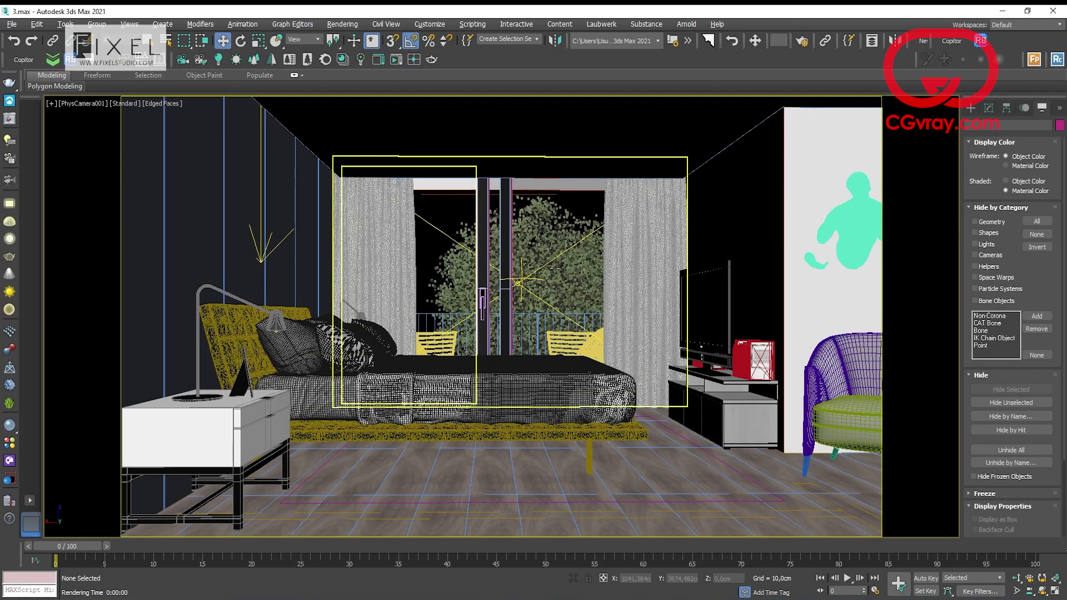
Step: Look over the plane lights at the window and beside the armchair in the full-size top view
key(alt+w)
click(439, 245)
key(alt+w)
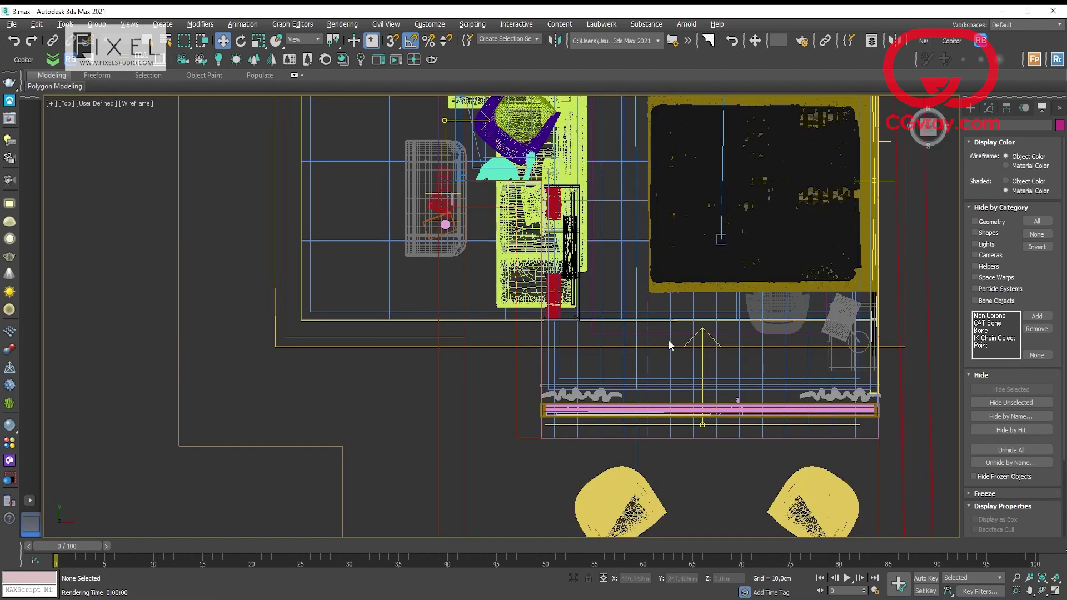
click(702, 355)
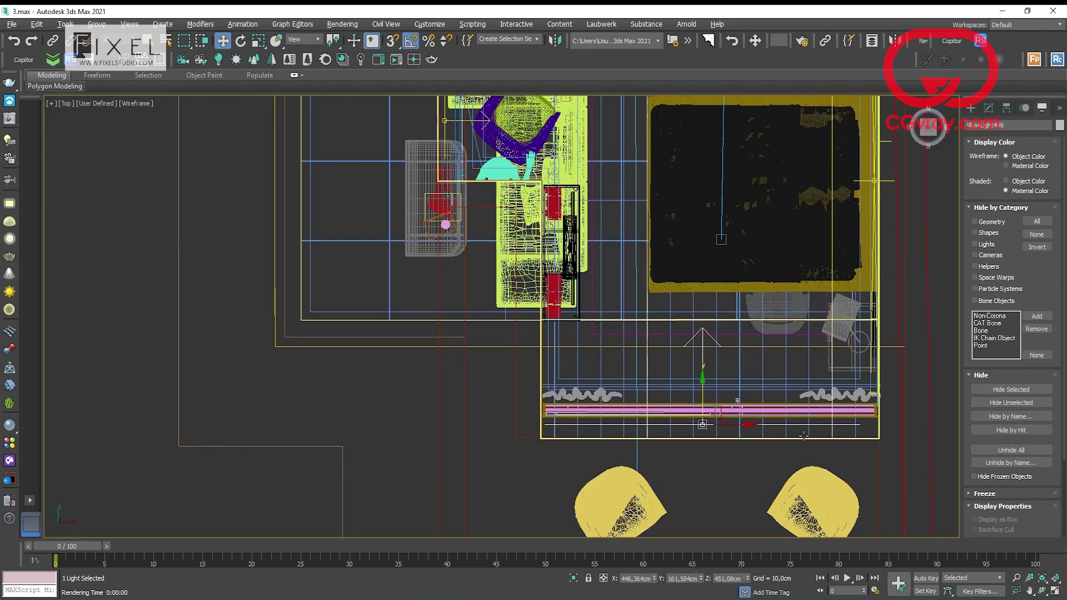
right_click(755, 384)
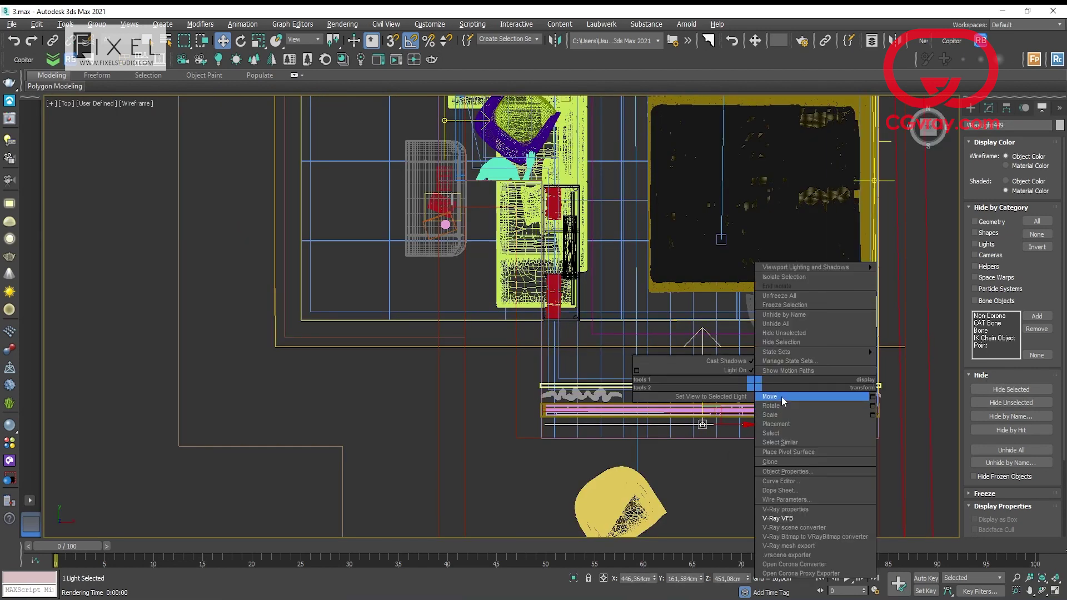
click(781, 396)
middle_drag(689, 392, 634, 394)
click(385, 123)
middle_drag(387, 124, 492, 259)
scroll(492, 260, up, 6)
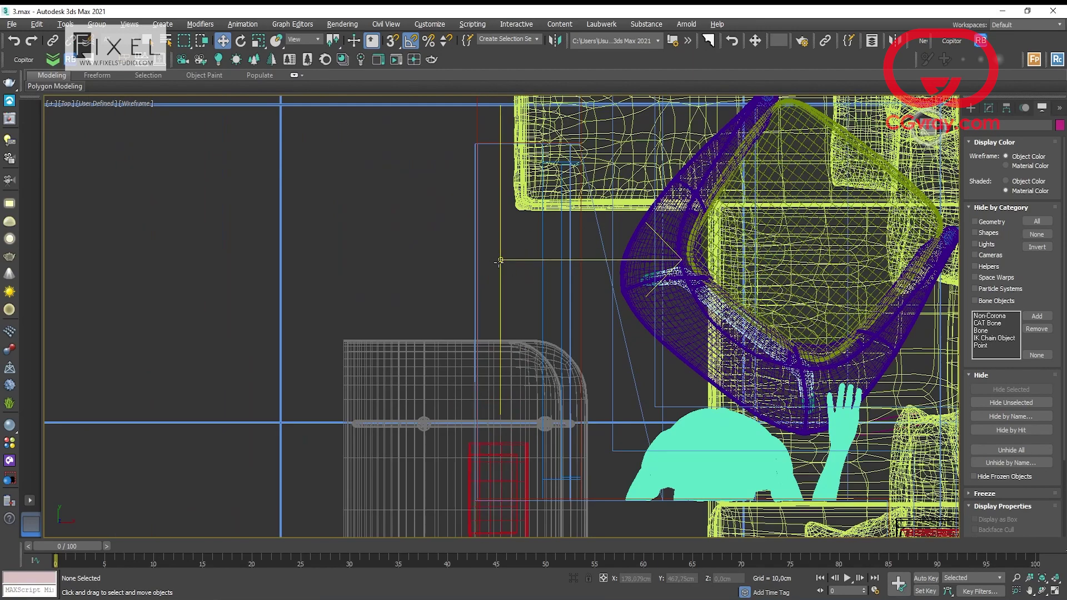
scroll(499, 261, down, 10)
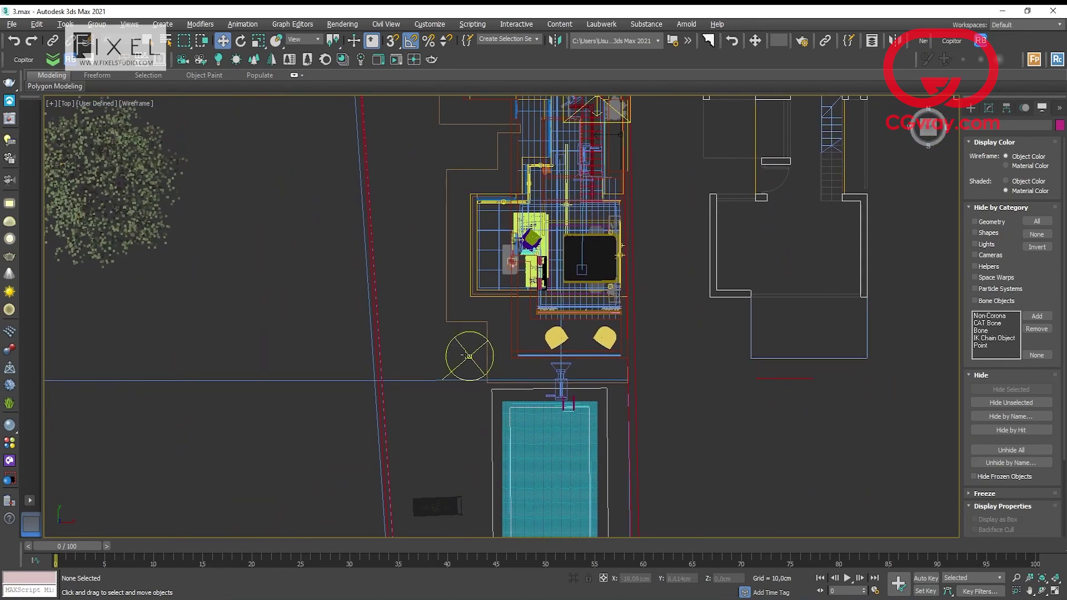
Step: Delete the dome light outside the house near the pool
click(468, 356)
scroll(484, 346, up, 2)
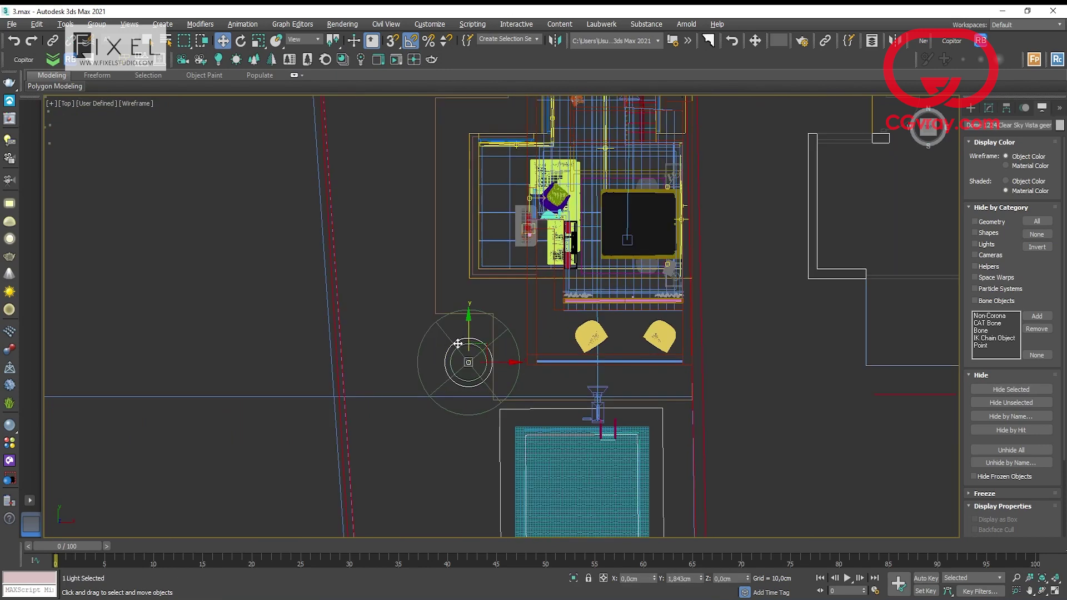
scroll(473, 362, down, 2)
key(Delete)
scroll(547, 371, down, 4)
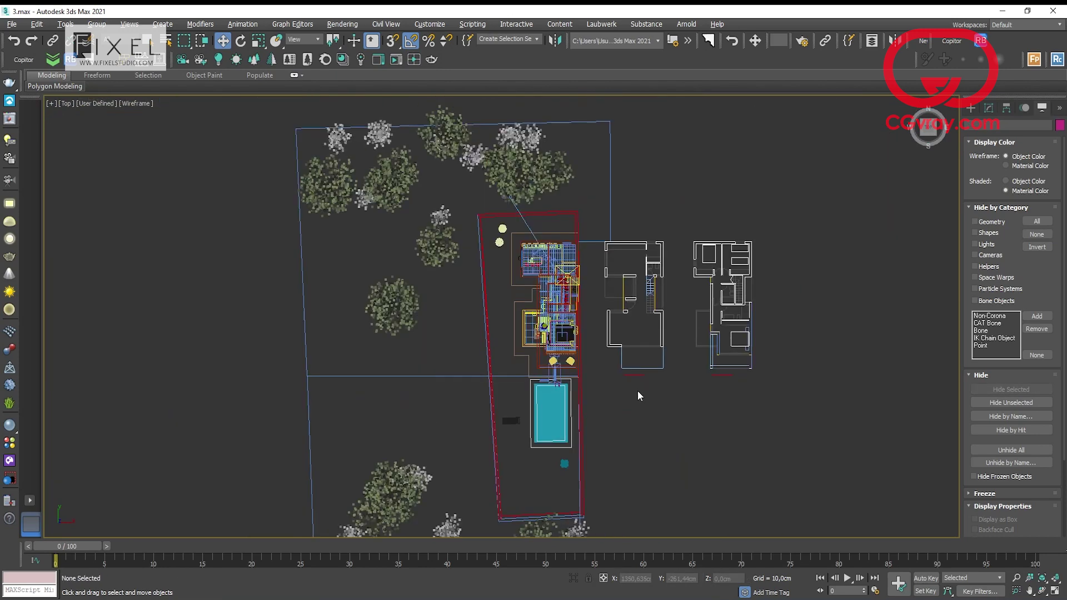
Step: Create a VRaySun beside the pool in the top view, aimed towards the bedroom
middle_drag(645, 418, 622, 372)
scroll(521, 347, up, 1)
click(971, 108)
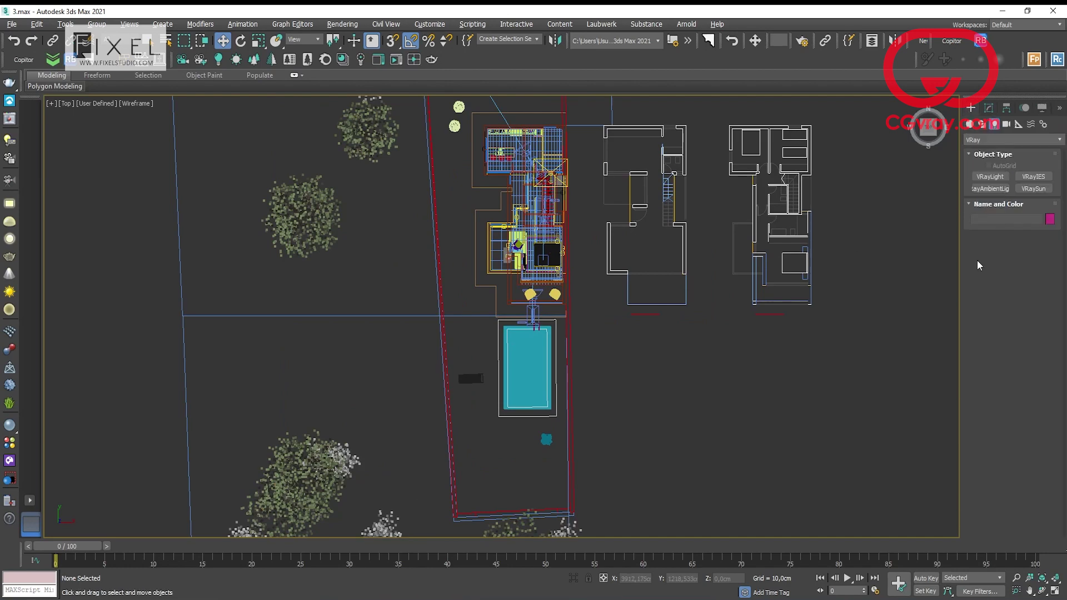
click(10, 292)
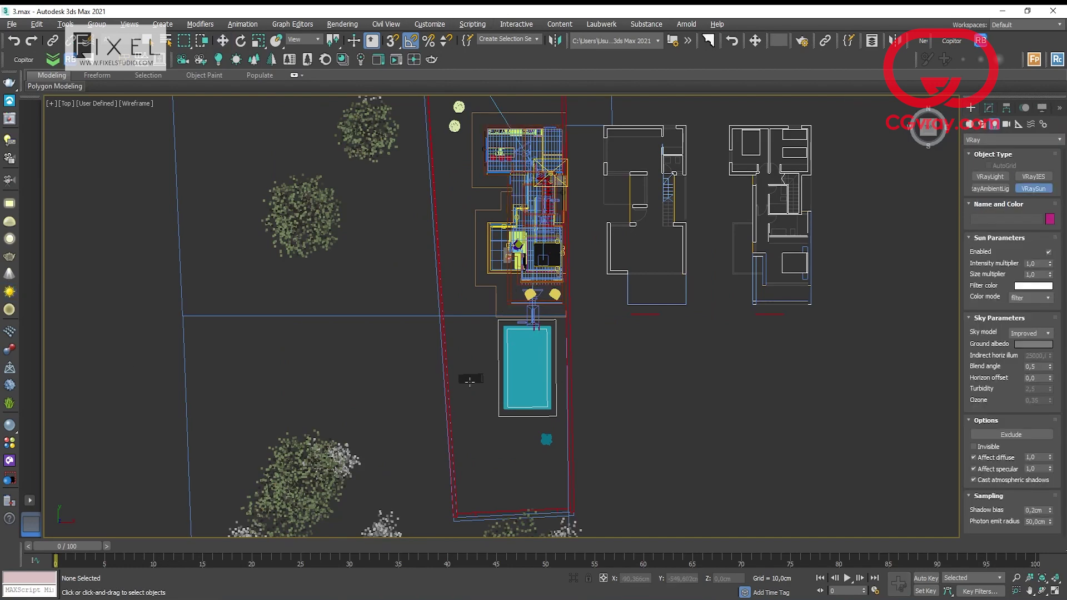
drag(470, 382, 474, 389)
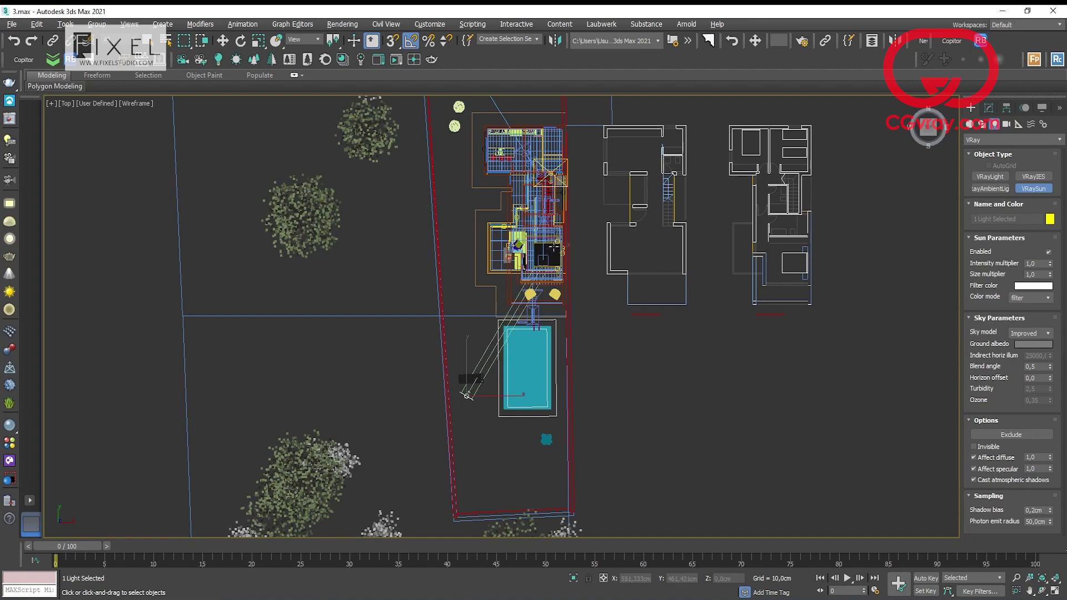
drag(554, 248, 554, 251)
click(569, 344)
click(570, 348)
key(w)
Step: Raise the new sun in the front view to a height of about 1049 cm and check its position in perspective
key(alt+w)
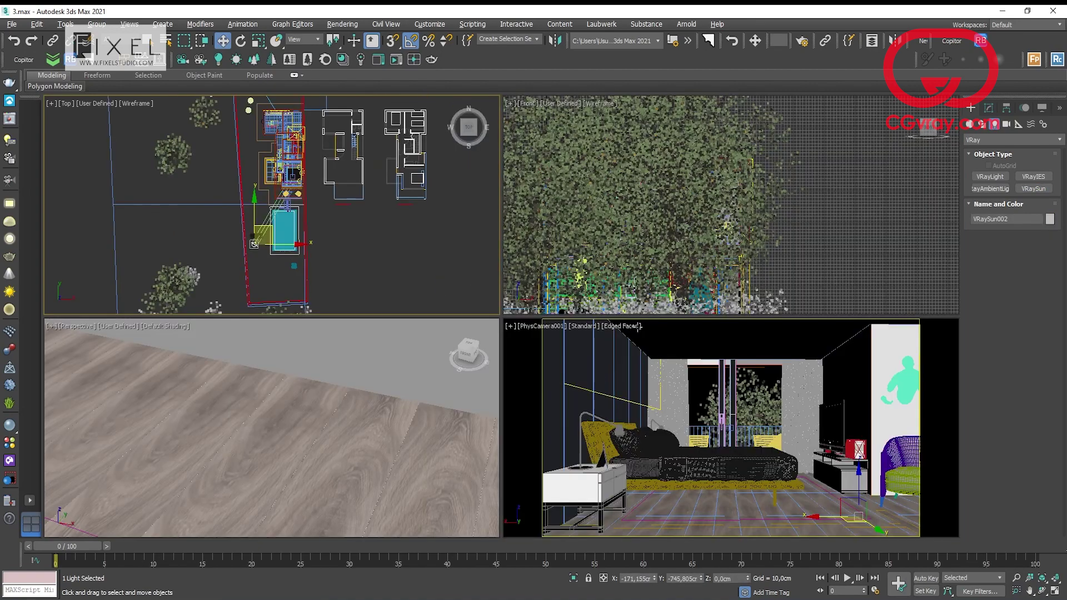
middle_drag(651, 295, 773, 173)
scroll(710, 294, down, 9)
drag(701, 252, 701, 243)
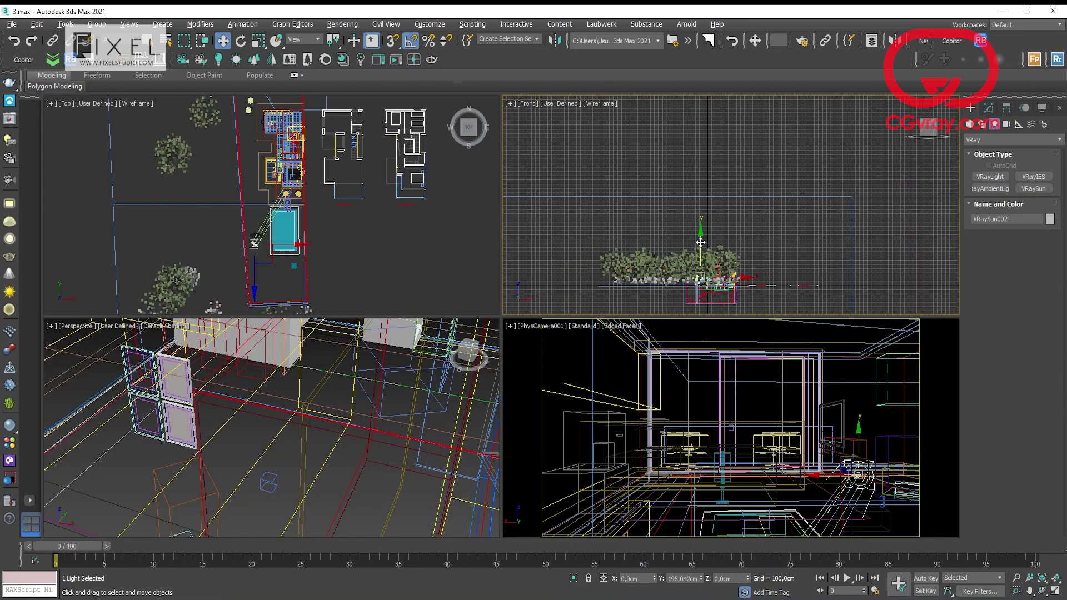
scroll(417, 371, down, 5)
key(alt+w)
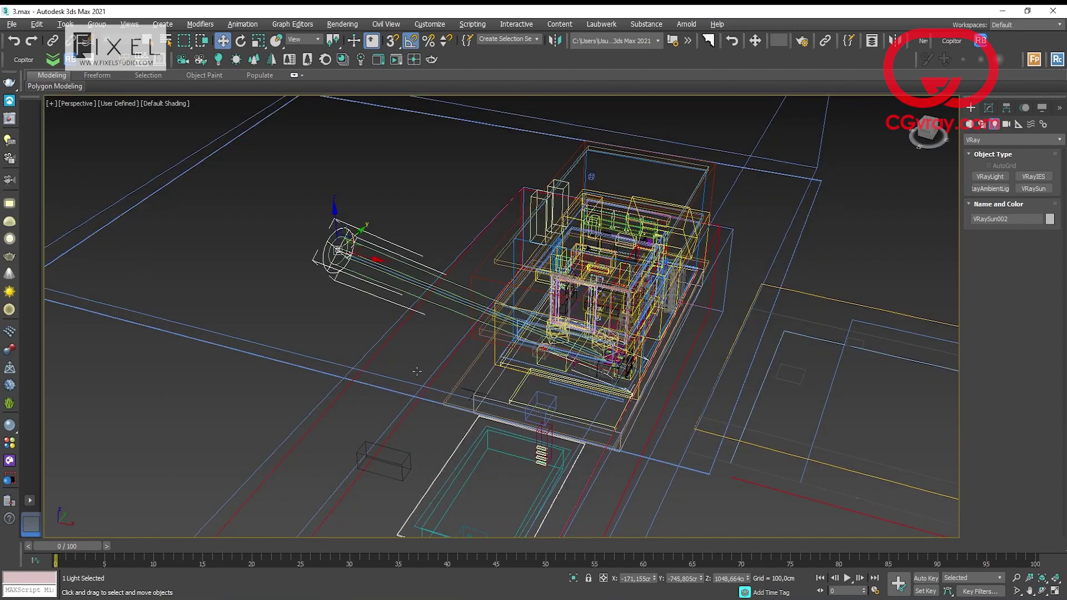
Step: Hide the scattered forest trees around the house so that the front view is clear
mouse_move(417, 371)
alt+middle_down()
mouse_move(455, 356)
mouse_move(488, 310)
alt+middle_up()
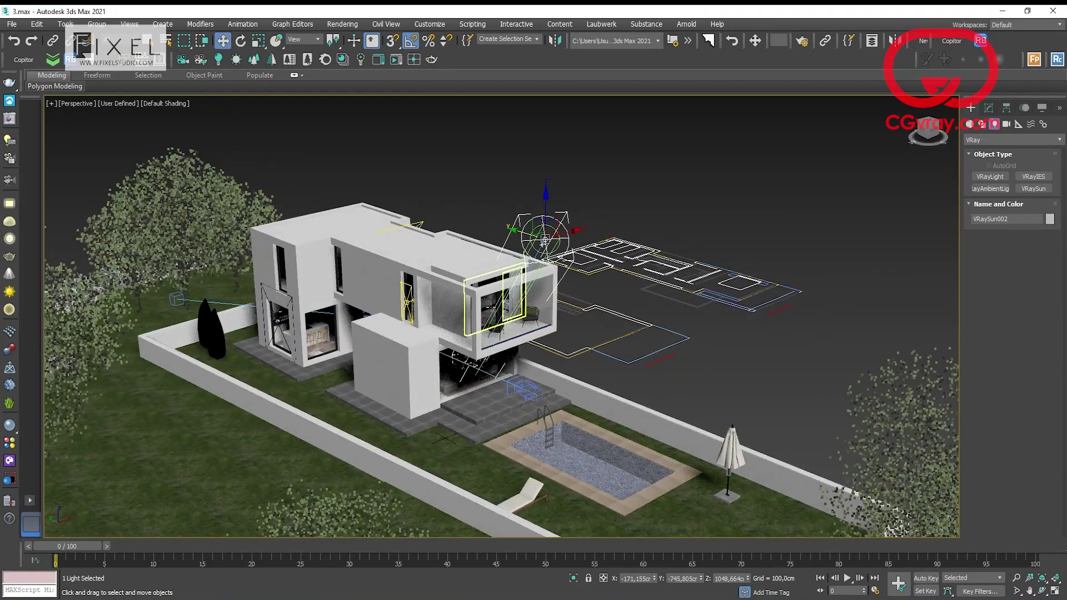
key(alt+w)
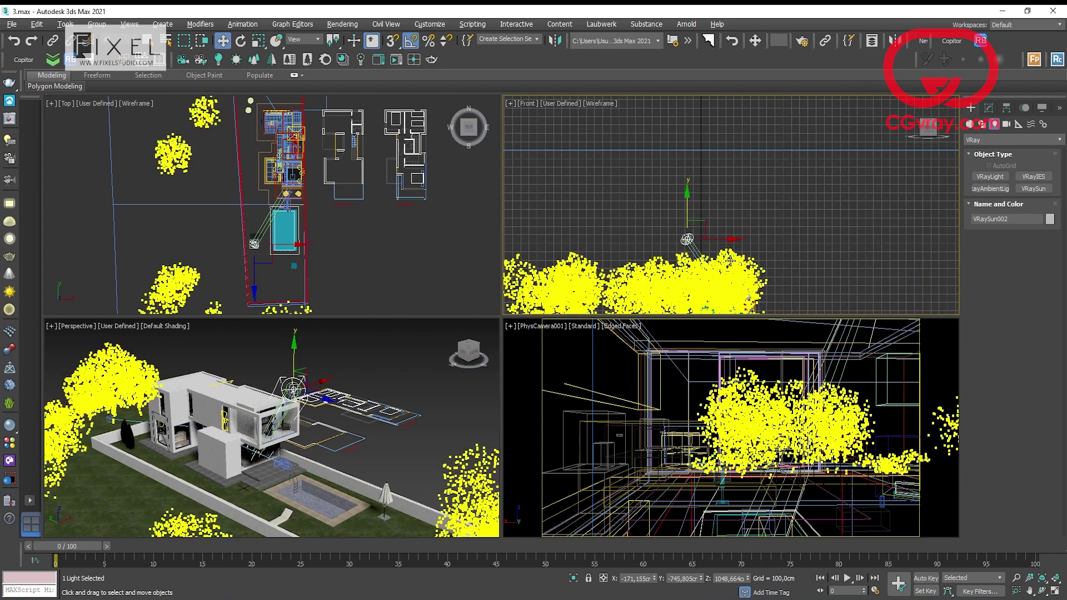
click(734, 277)
click(1042, 108)
click(1012, 389)
middle_drag(744, 271, 726, 175)
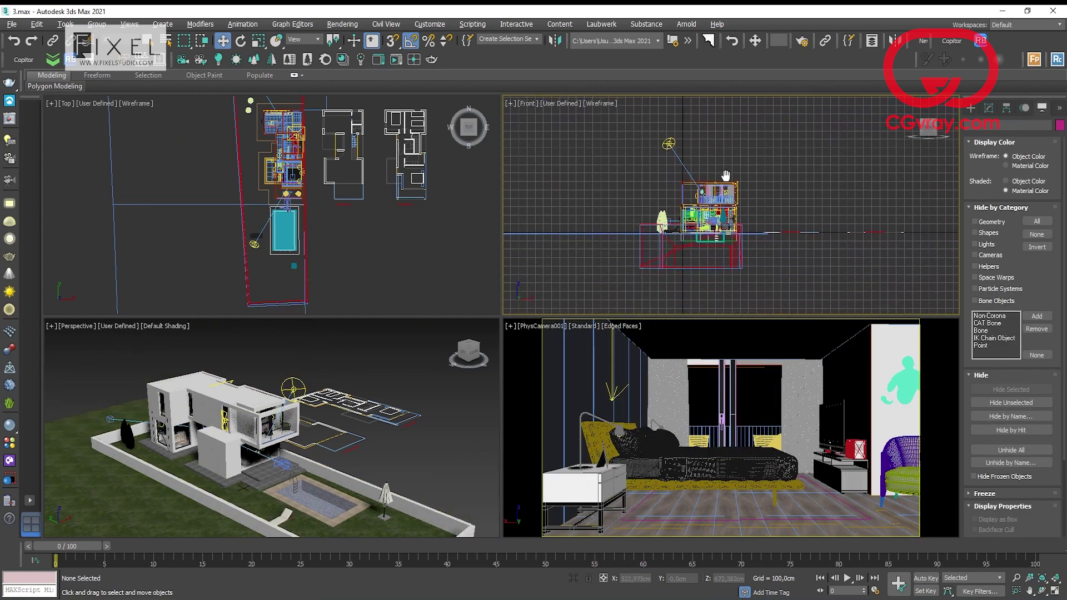
Step: Select VRaySun002.Target from the scene's object list
click(669, 144)
key(h)
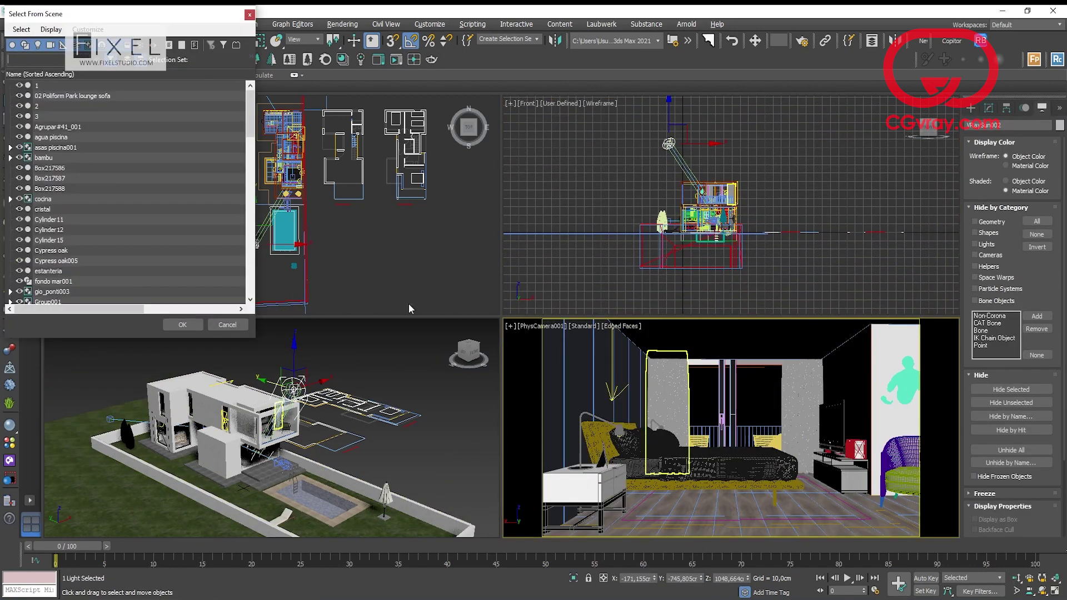
scroll(111, 291, down, 10)
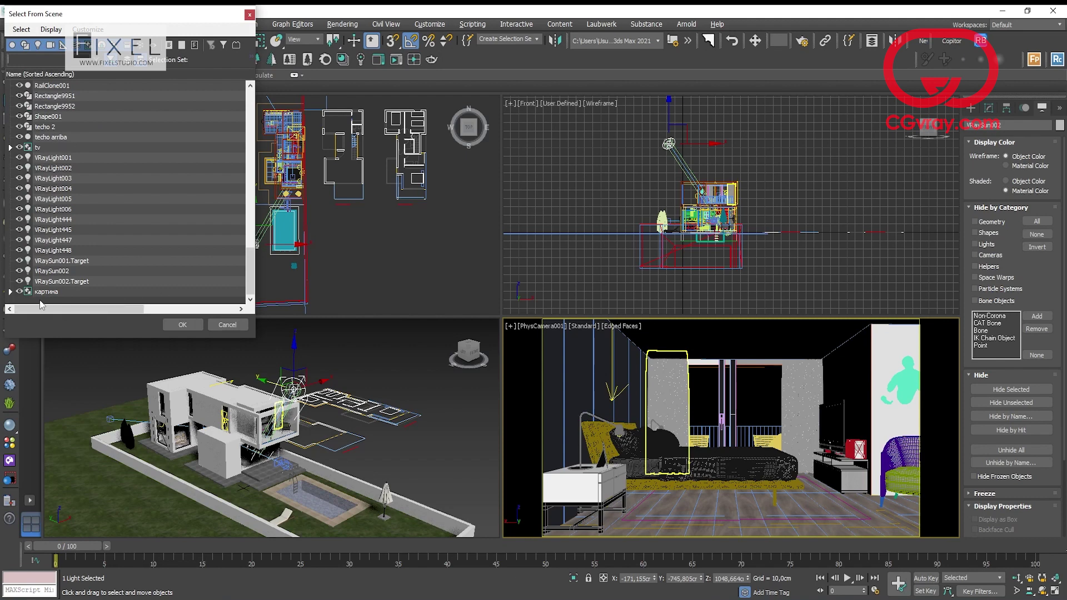
double_click(56, 282)
scroll(722, 217, up, 5)
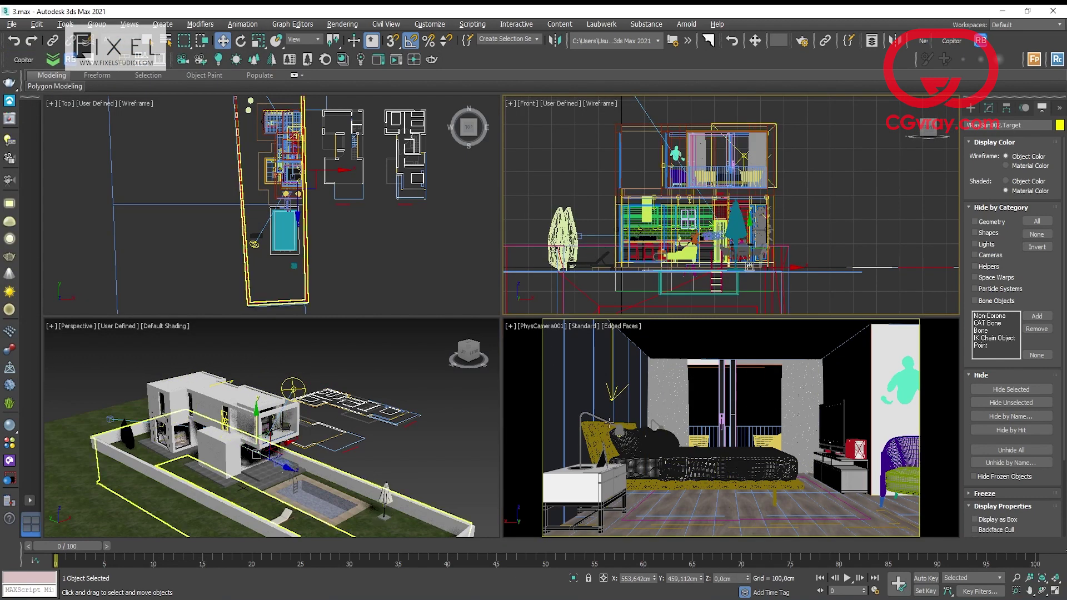
Step: Select the sun's target under the dining table in the wireframe perspective and raise it to bedroom level, at about 370 cm
right_click(471, 418)
key(alt+w)
click(550, 232)
scroll(510, 307, up, 10)
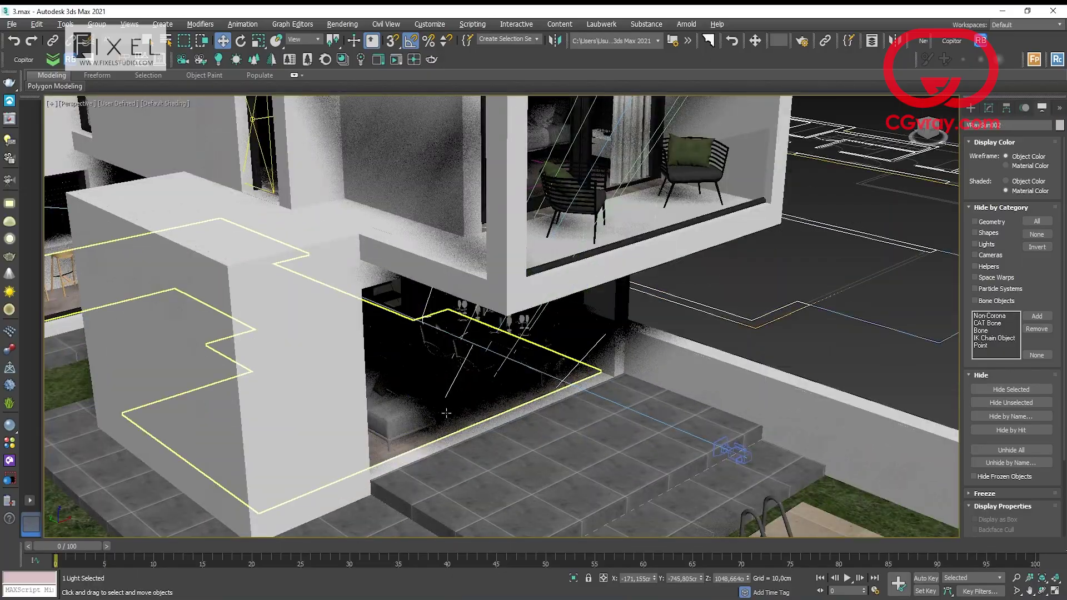
key(F3)
scroll(489, 367, up, 10)
scroll(499, 326, up, 8)
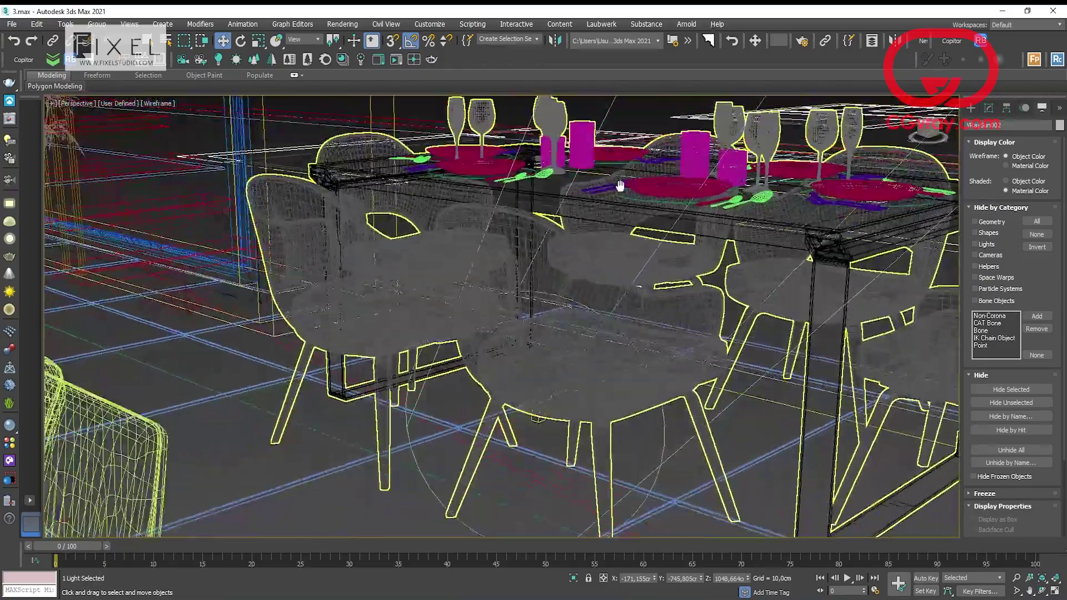
scroll(550, 278, up, 5)
scroll(549, 278, down, 5)
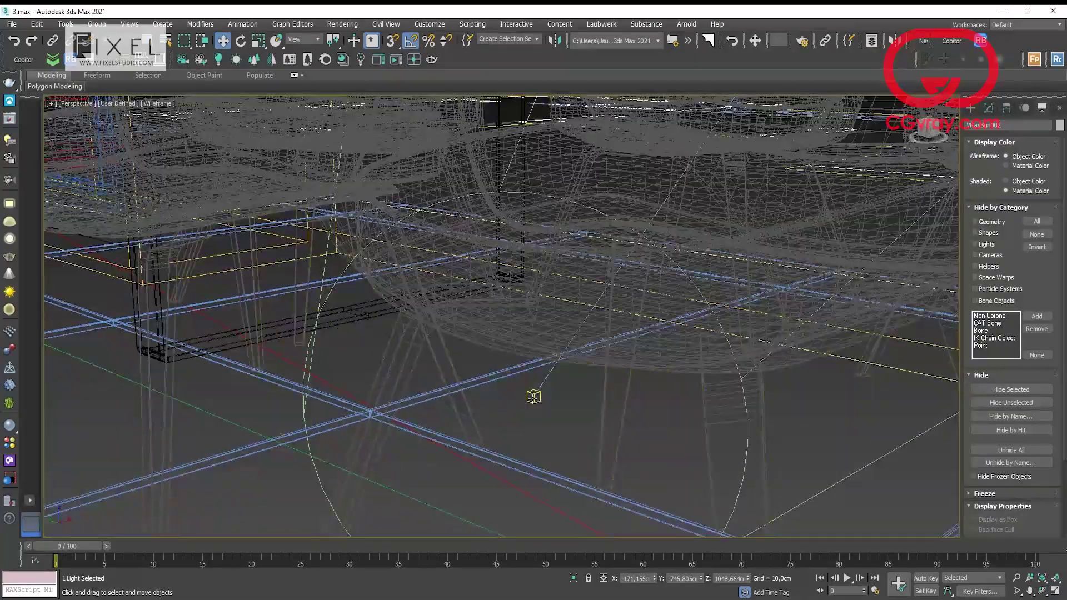
click(531, 396)
scroll(571, 424, down, 15)
drag(571, 424, 573, 243)
alt+middle_drag(778, 312, 691, 341)
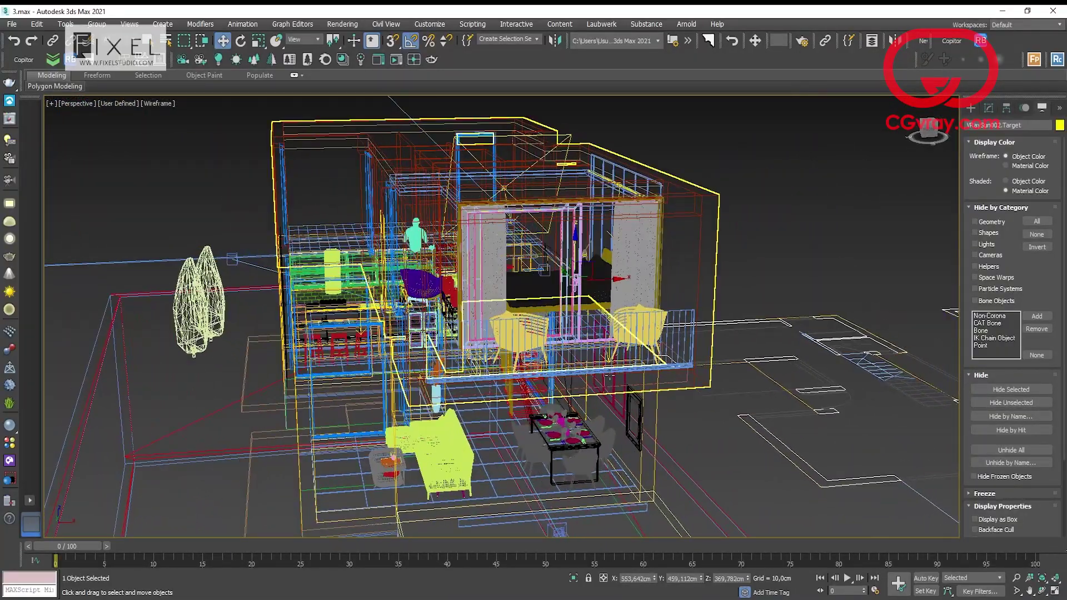
Step: Start an interactive V-Ray render of the full PhysCamera001 view and inspect the sunlight patch on the headboard wall
key(alt+w)
middle_click(639, 436)
key(alt+w)
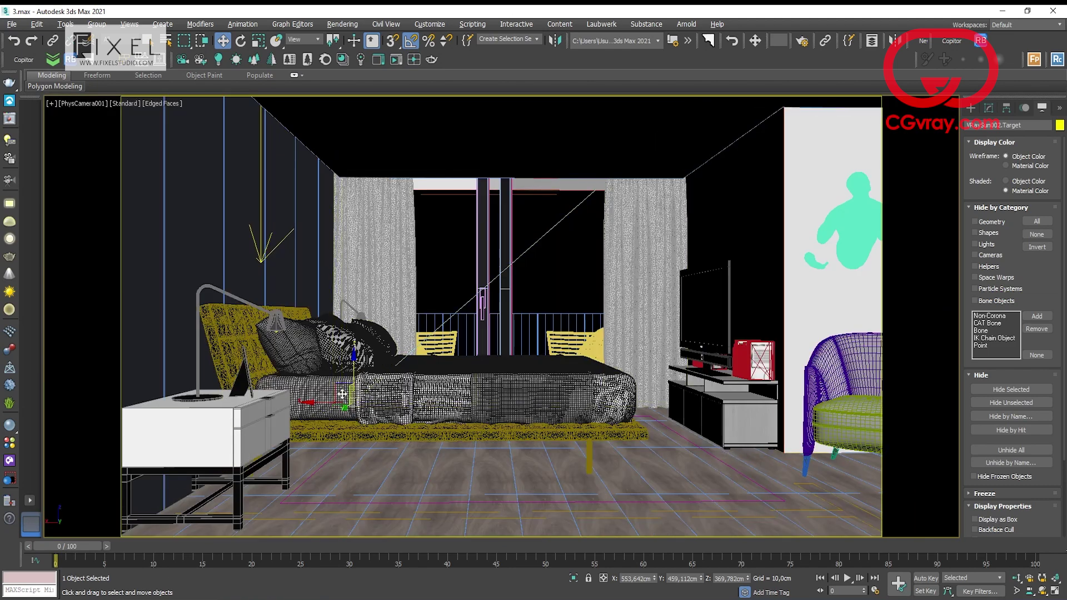
right_click(521, 235)
click(589, 372)
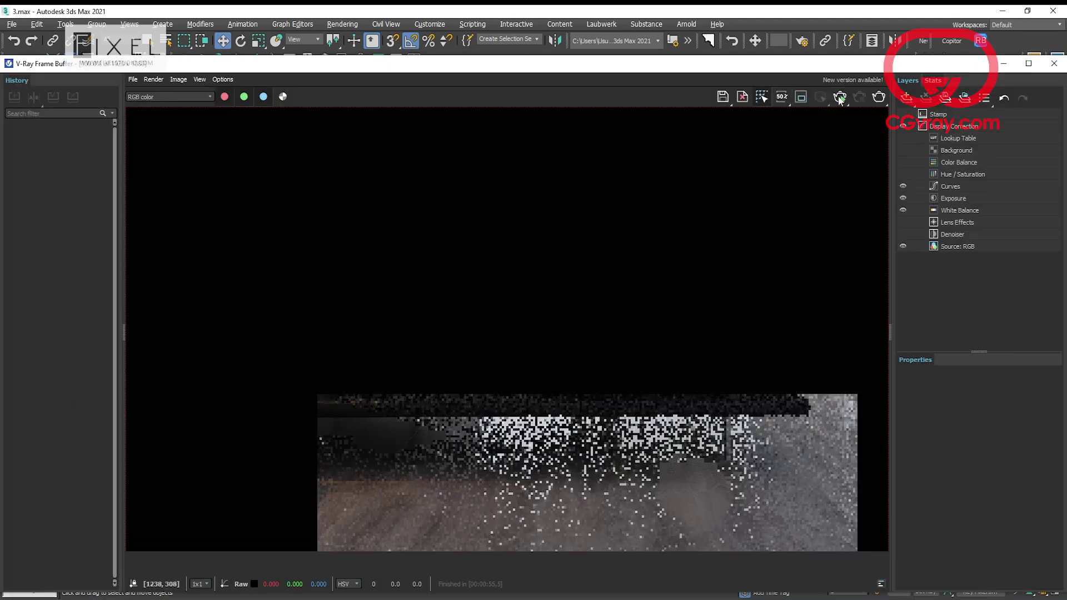
key(shift+q)
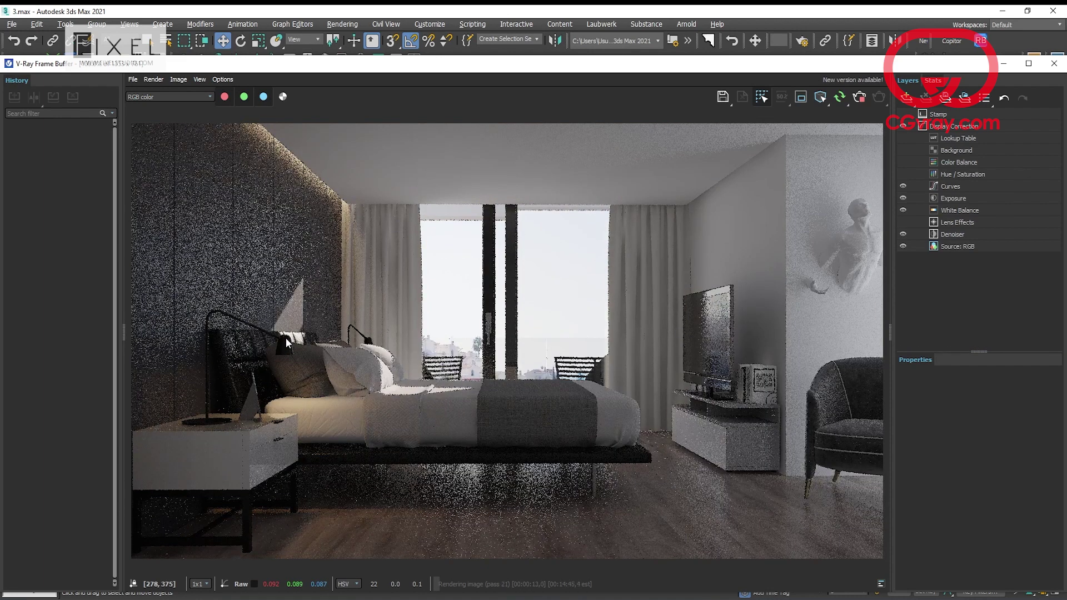
scroll(286, 338, up, 2)
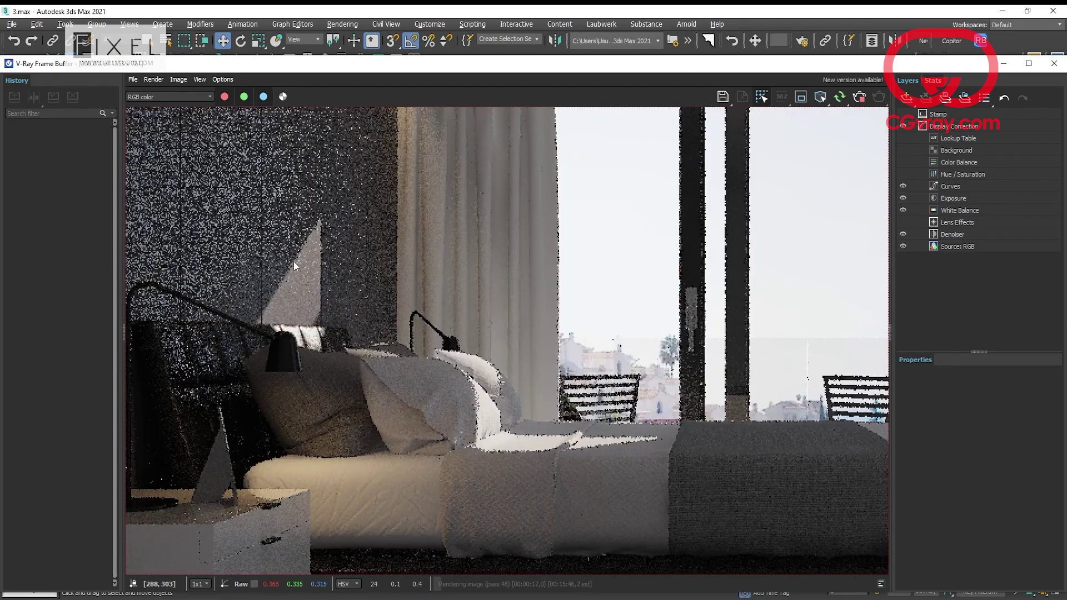
Step: Select the VRaySun in the front view and set its size multiplier to 10
drag(521, 70, 353, 340)
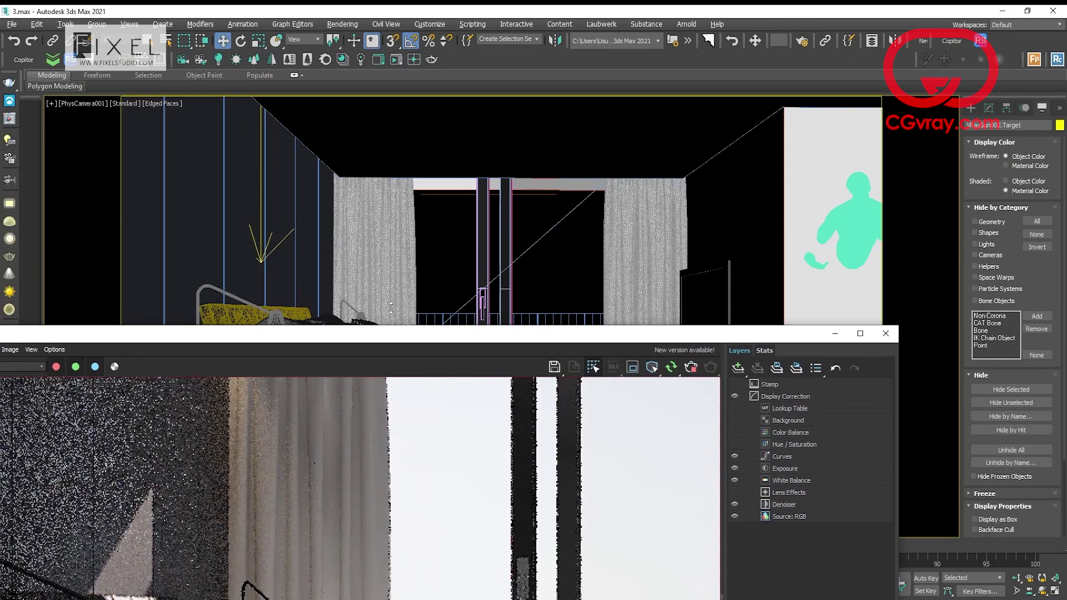
right_click(628, 161)
click(702, 171)
key(alt+w)
scroll(692, 167, down, 6)
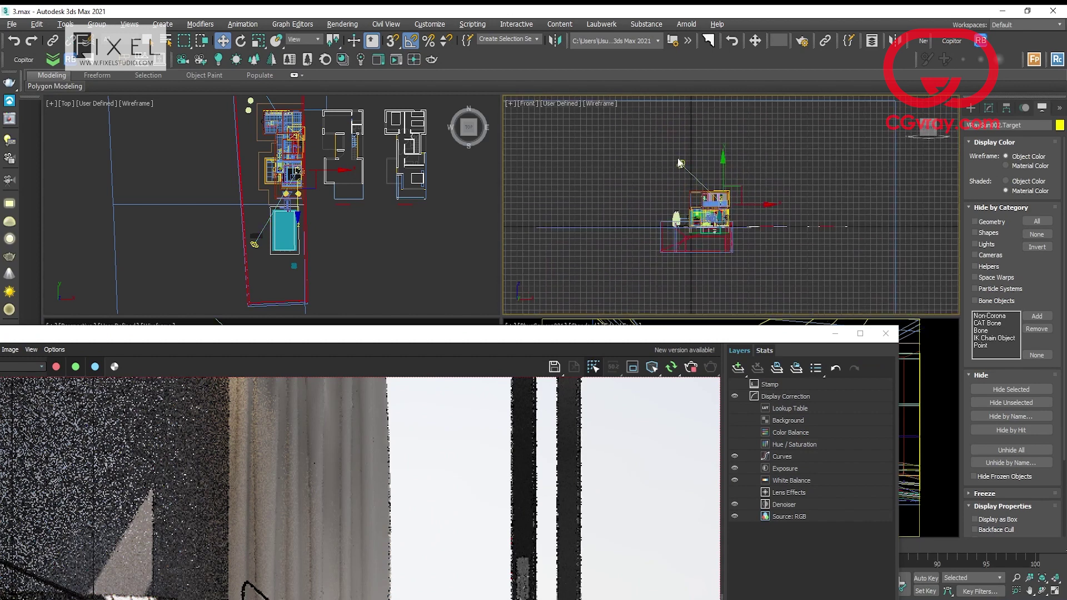
click(681, 164)
click(989, 107)
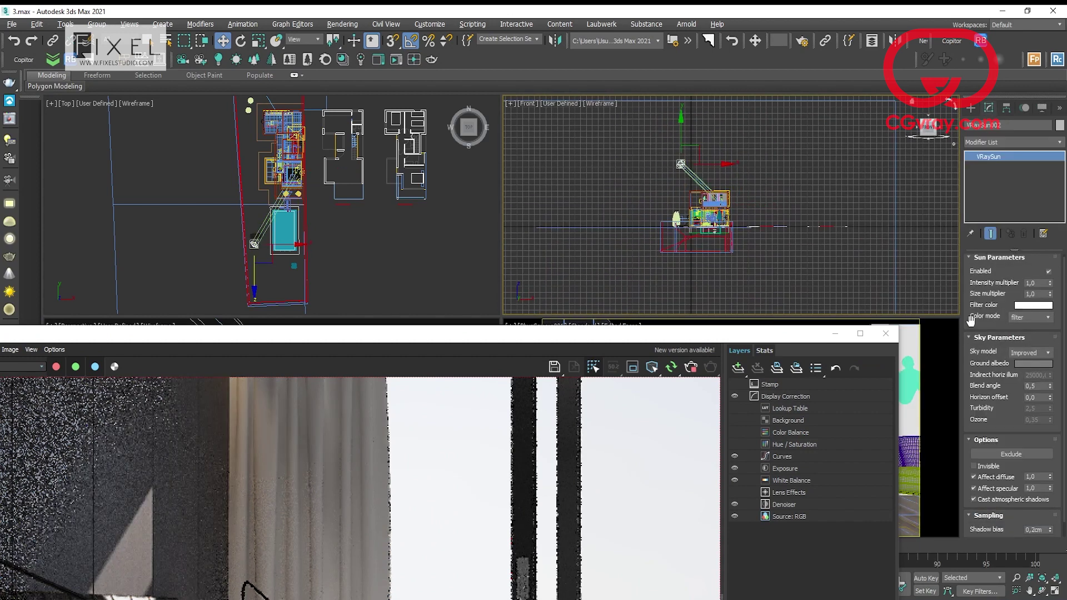
drag(971, 320, 974, 322)
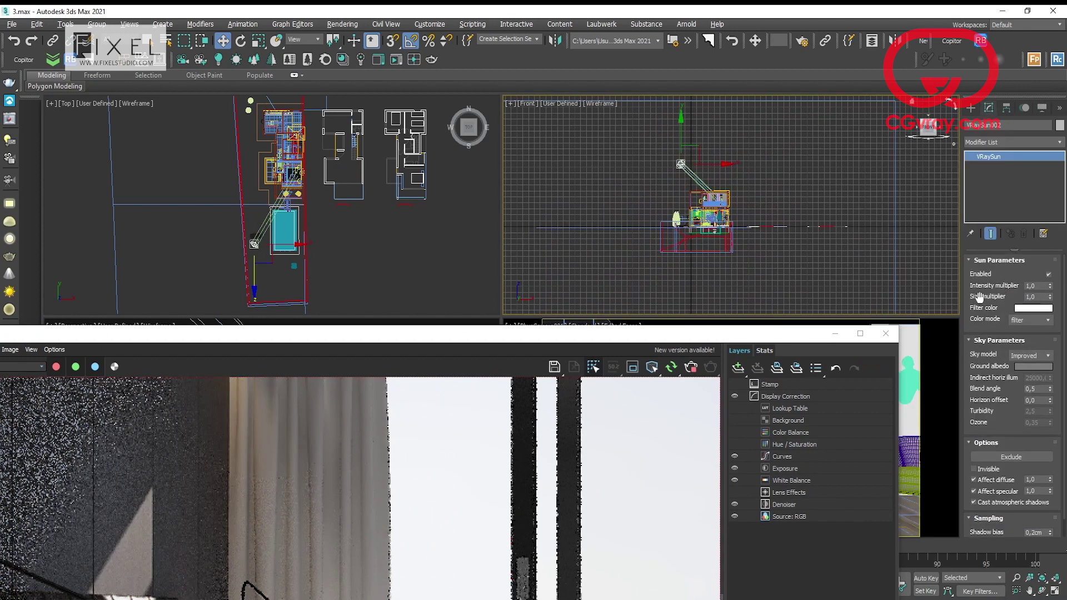
drag(794, 339, 802, 98)
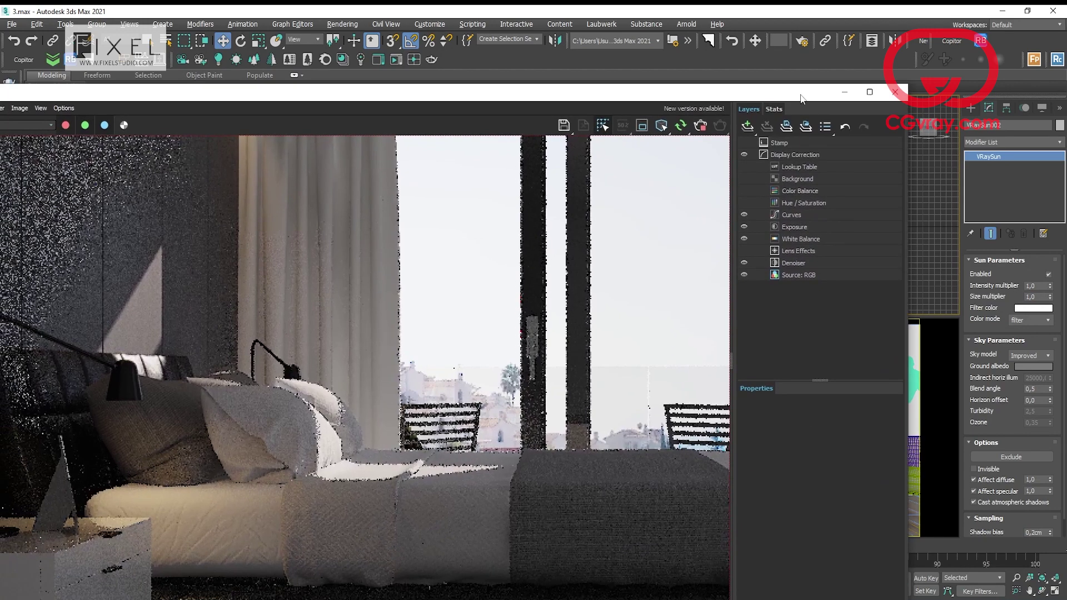
click(1037, 297)
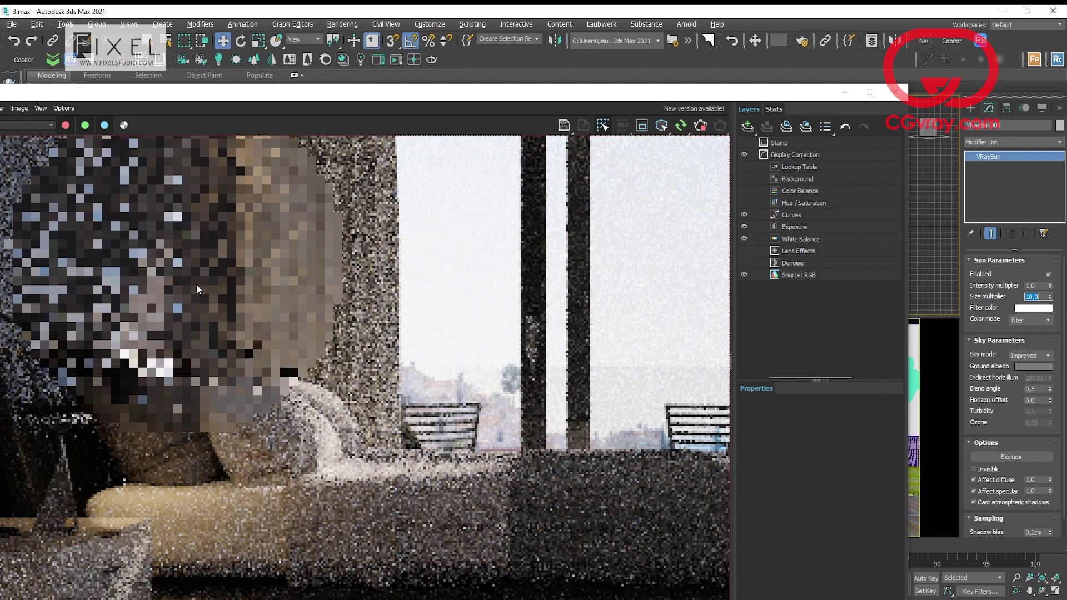
Step: Render only a region around the headboard wall and lamp to examine the sun's shadow edge, and return to the full image
click(643, 125)
drag(79, 248, 219, 401)
scroll(109, 286, up, 2)
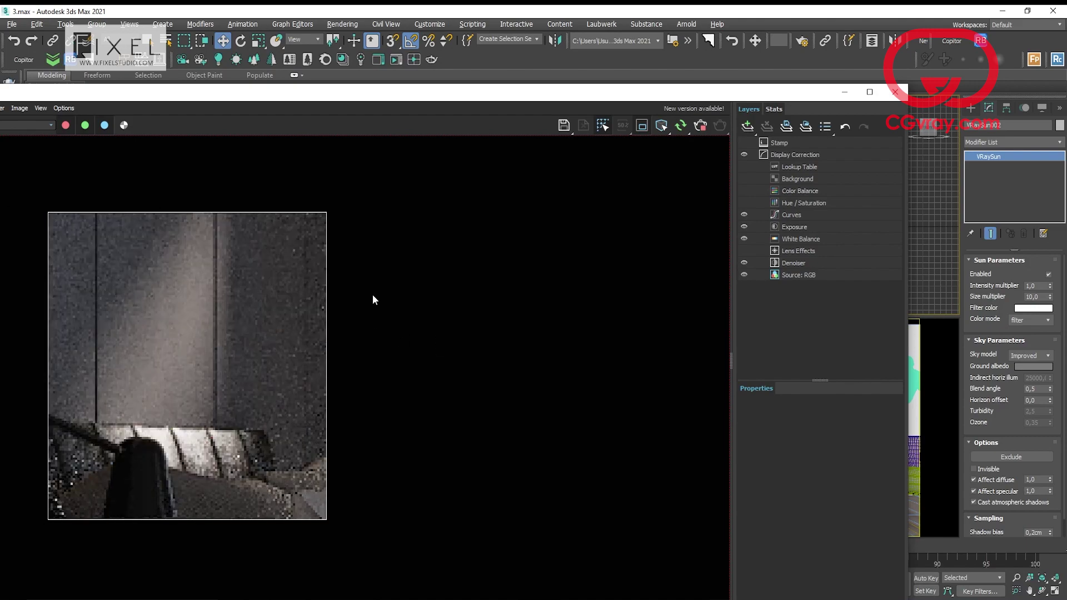
click(661, 126)
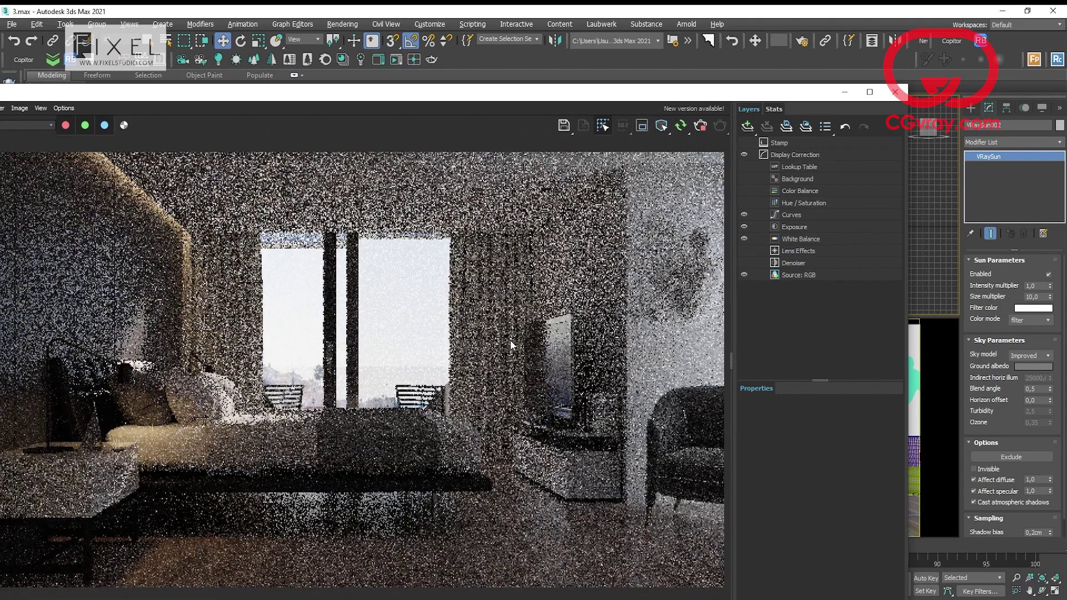
Step: Switch the front viewport to the left view and raise the sun slightly above the house
drag(492, 94, 437, 299)
right_click(691, 176)
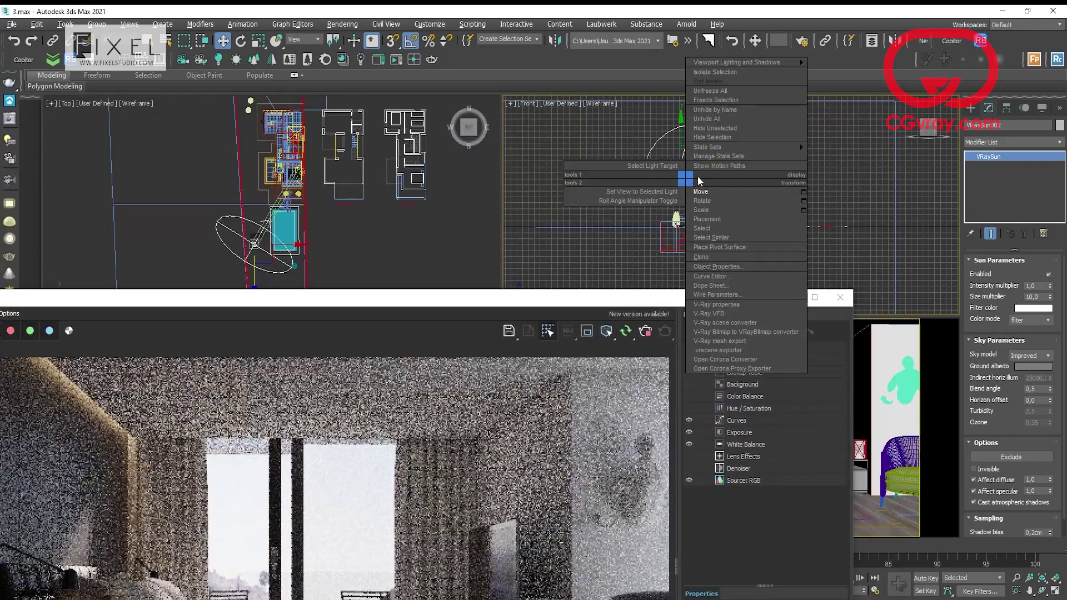
click(703, 190)
scroll(700, 178, up, 5)
key(l)
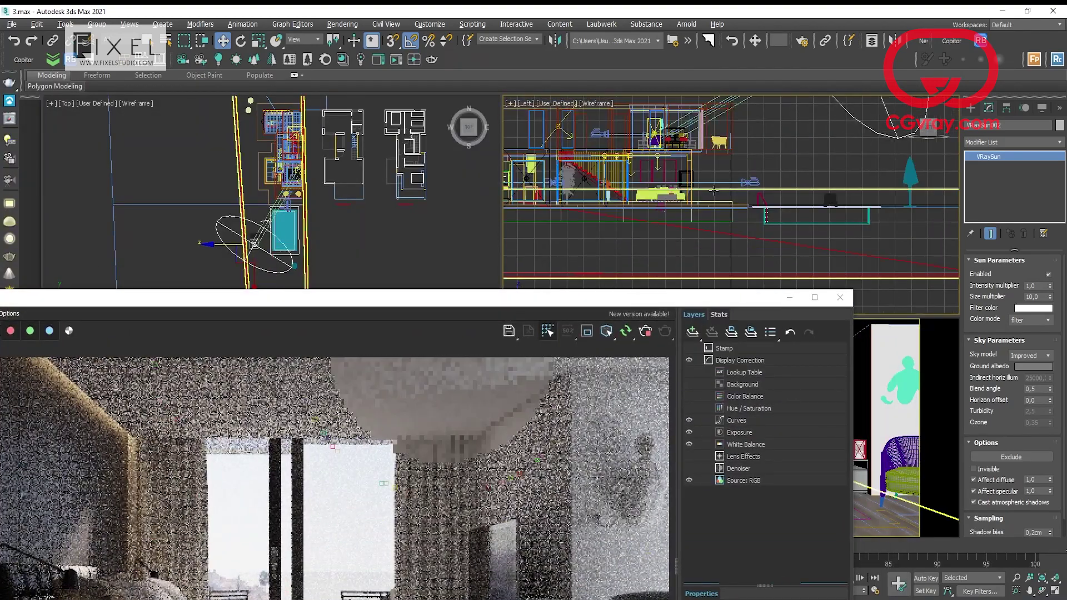
scroll(723, 199, down, 5)
scroll(761, 119, up, 4)
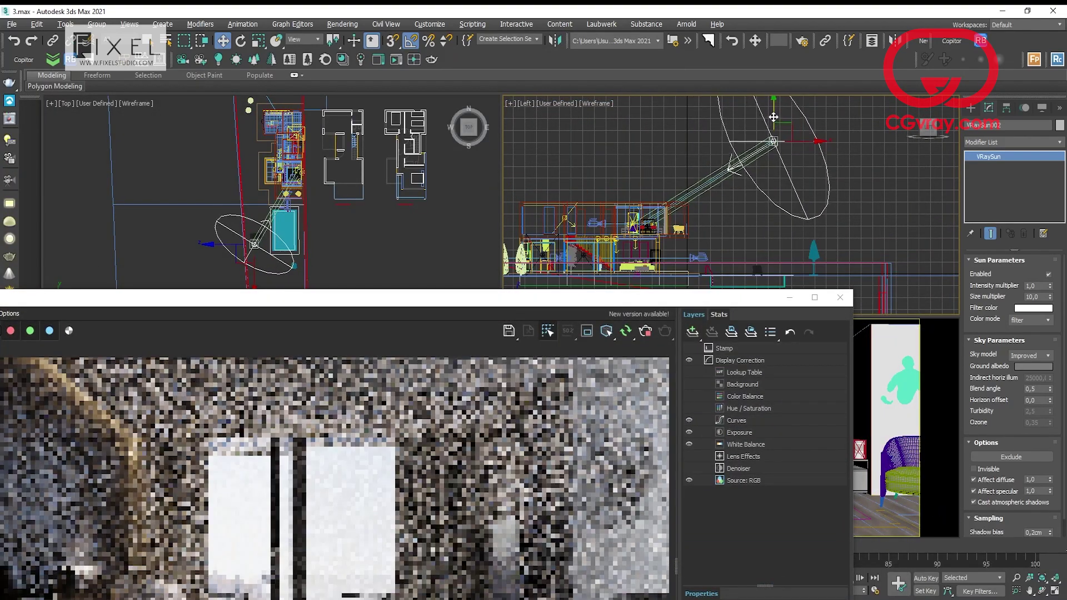
drag(418, 295, 581, 259)
scroll(313, 561, up, 1)
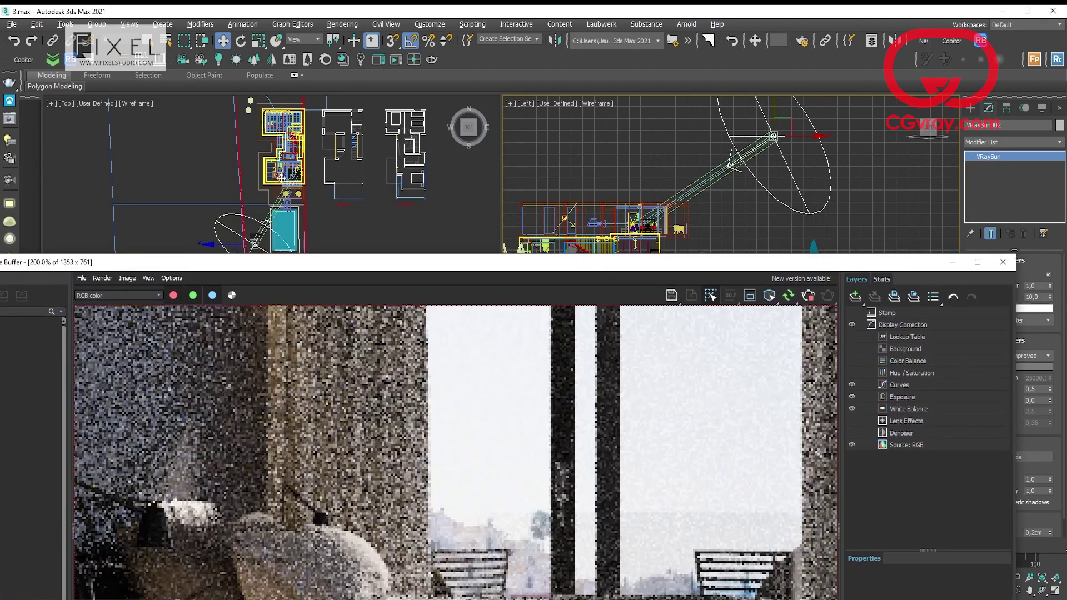
Step: Examine the sun's direction into the bedroom in the top and left views and its light in the updated render
scroll(301, 166, up, 5)
scroll(300, 167, up, 5)
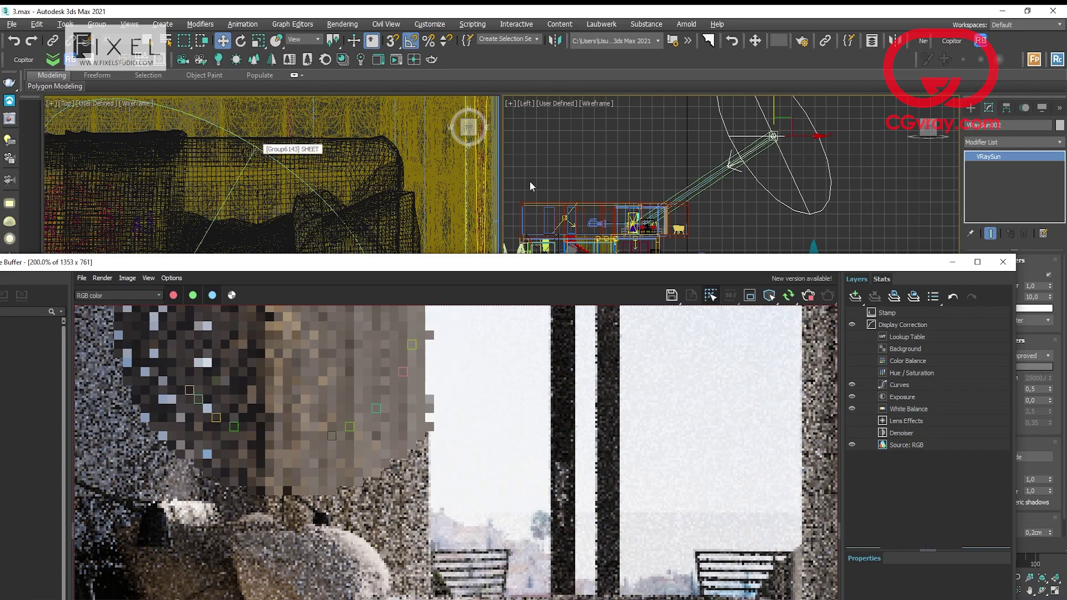
scroll(612, 225, up, 6)
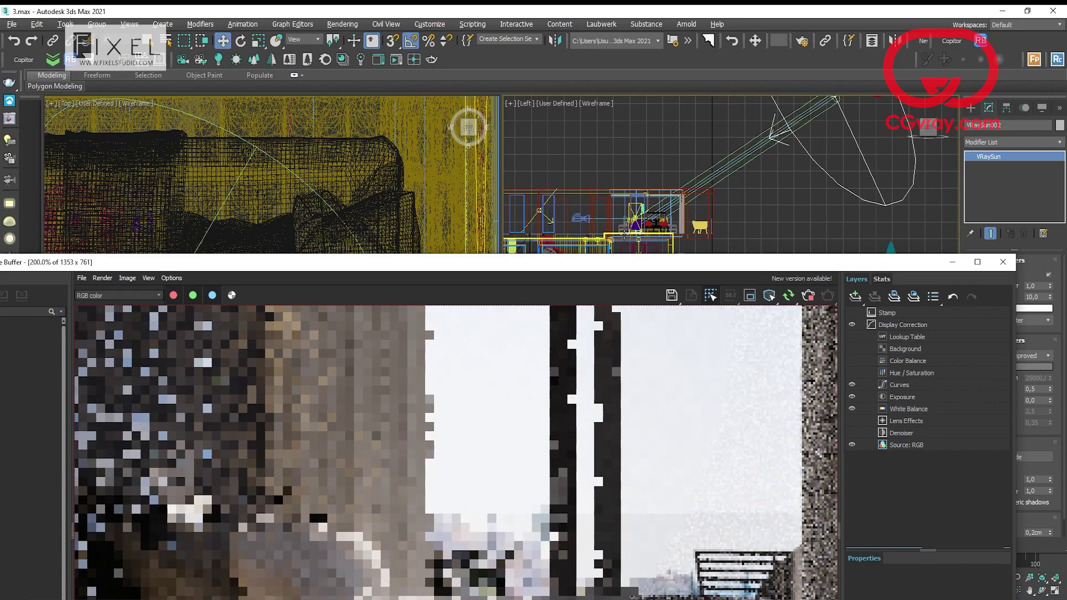
scroll(663, 233, down, 8)
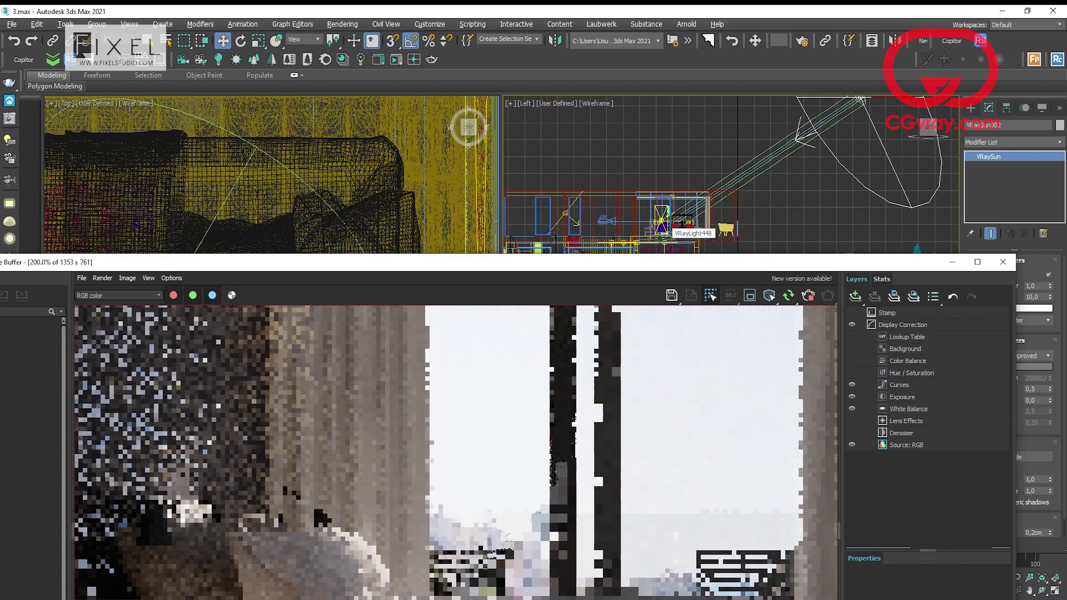
drag(668, 269, 695, 104)
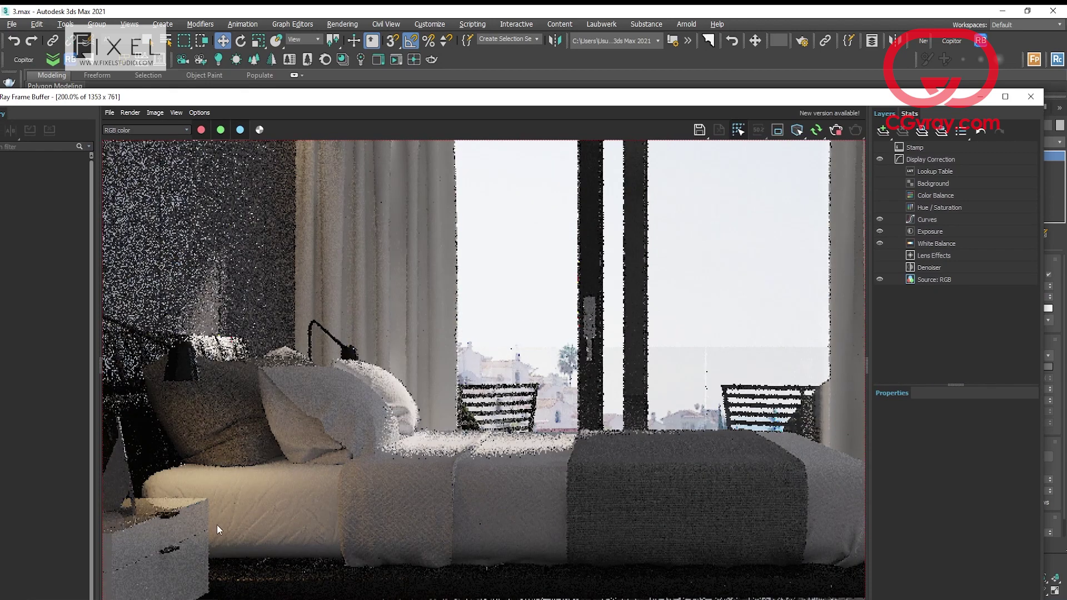
scroll(467, 392, down, 2)
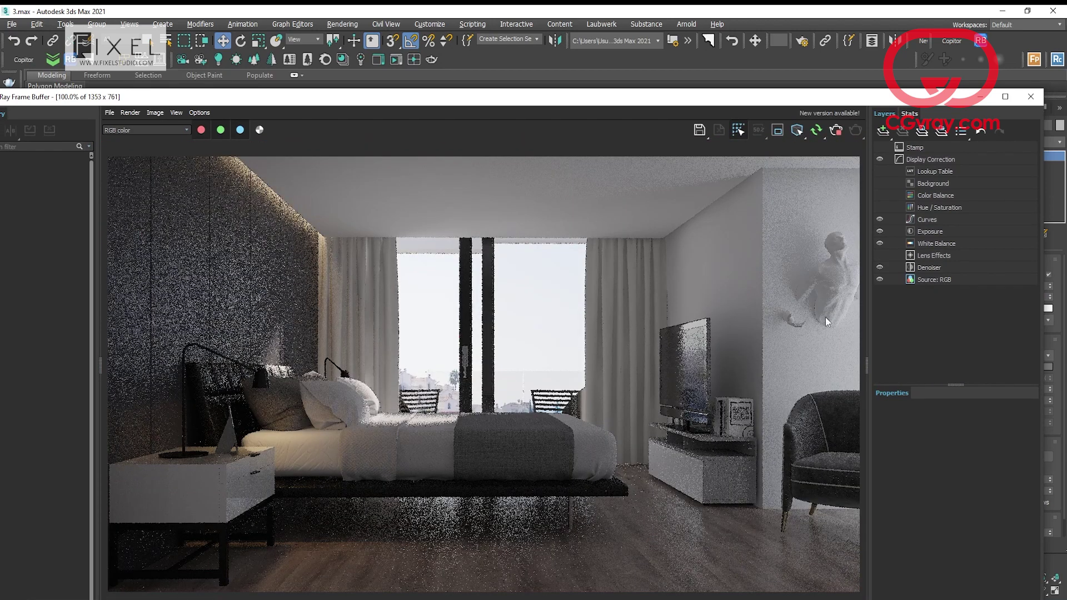
Step: Unhide the two Forest001 objects by name and refresh the interactive render
drag(917, 96, 782, 78)
click(1042, 108)
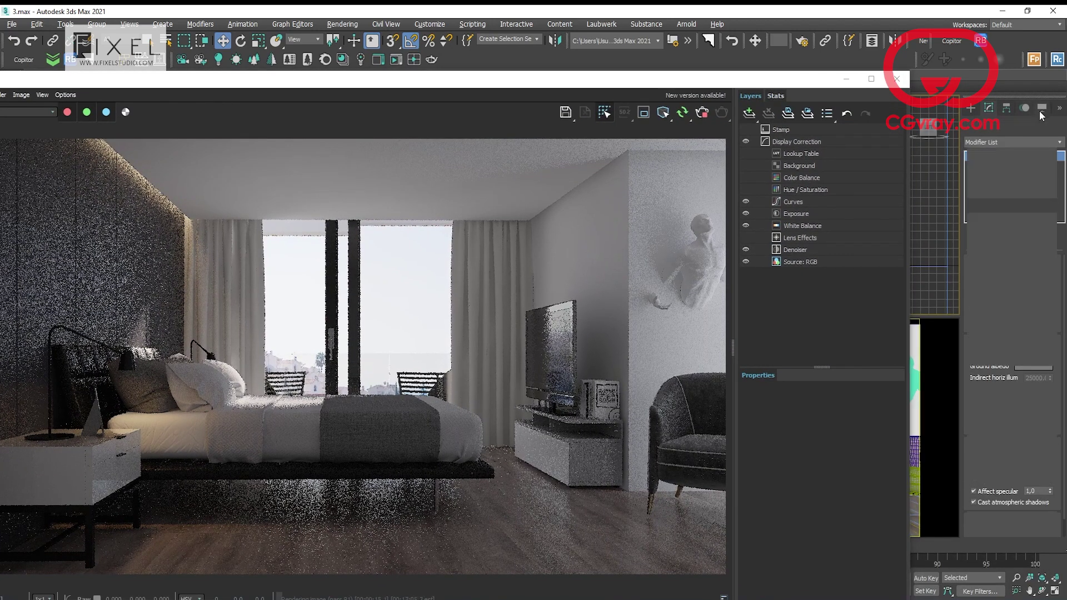
click(1011, 463)
click(73, 271)
ctrl+click(72, 281)
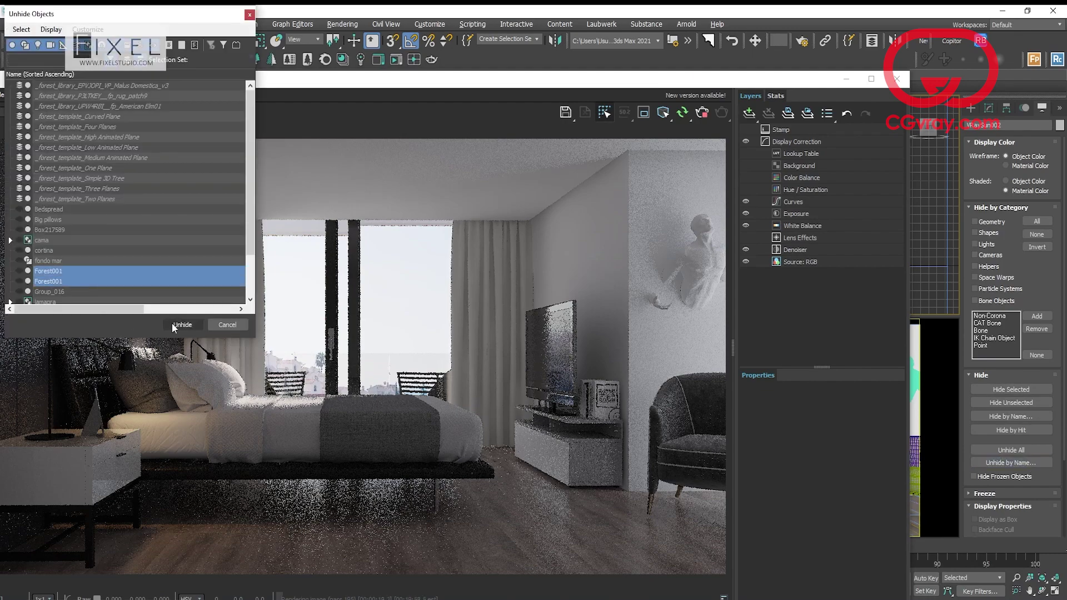
click(183, 325)
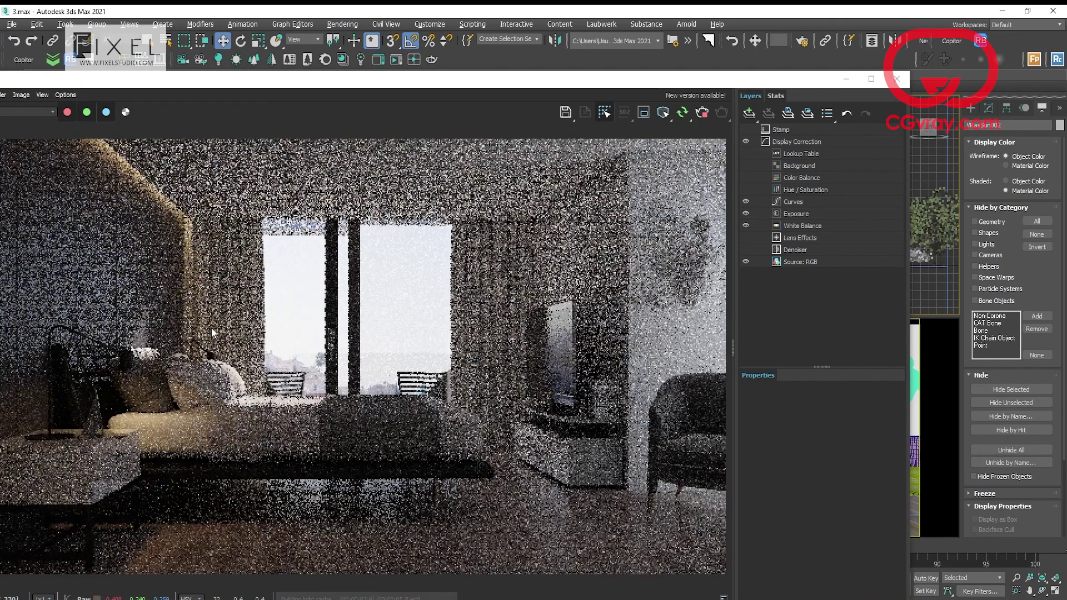
click(683, 114)
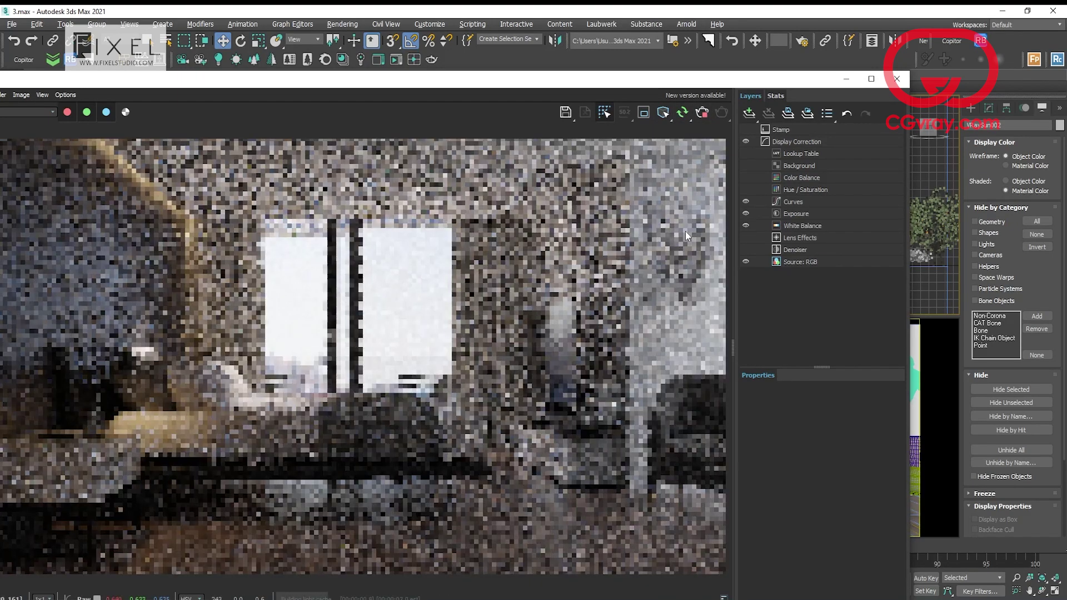
Step: Restart the interactive render with the trees outside the window and uncover the top and left viewports behind the frame buffer
click(1010, 463)
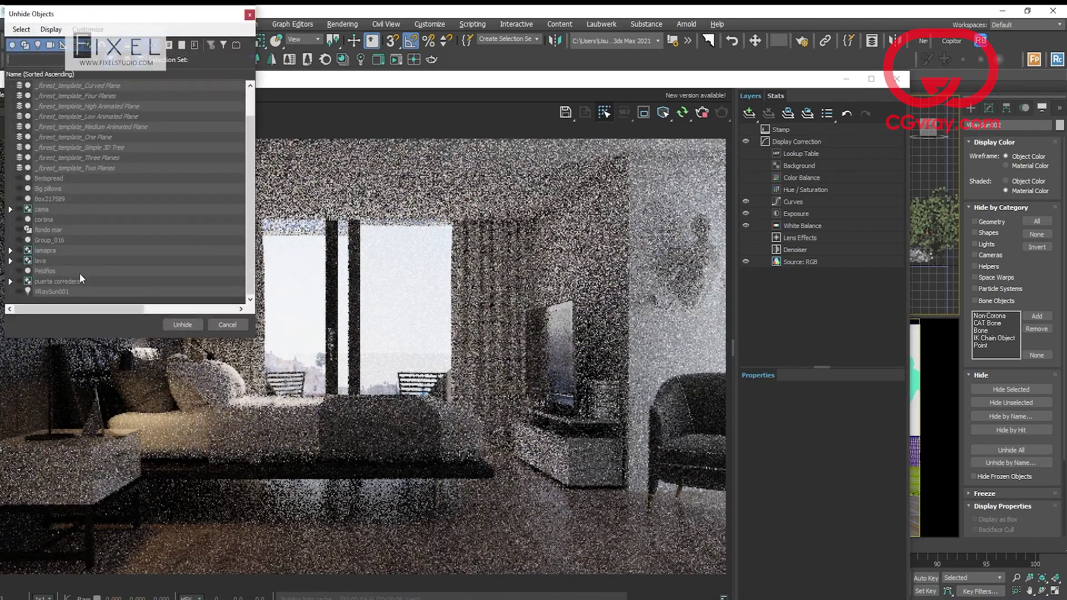
click(228, 324)
click(700, 114)
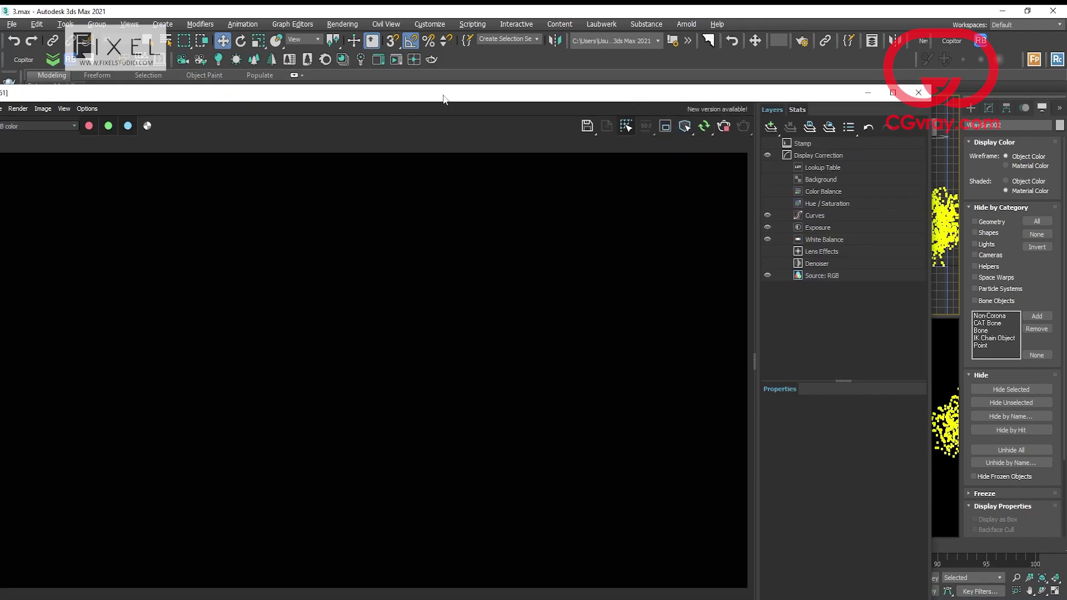
drag(443, 95, 581, 34)
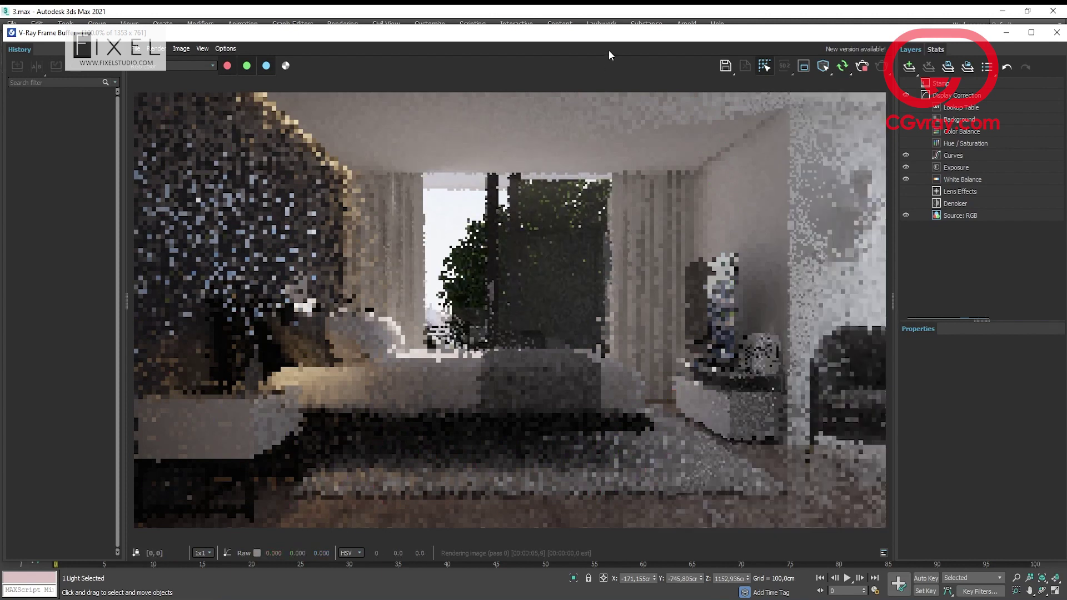
drag(603, 32, 571, 326)
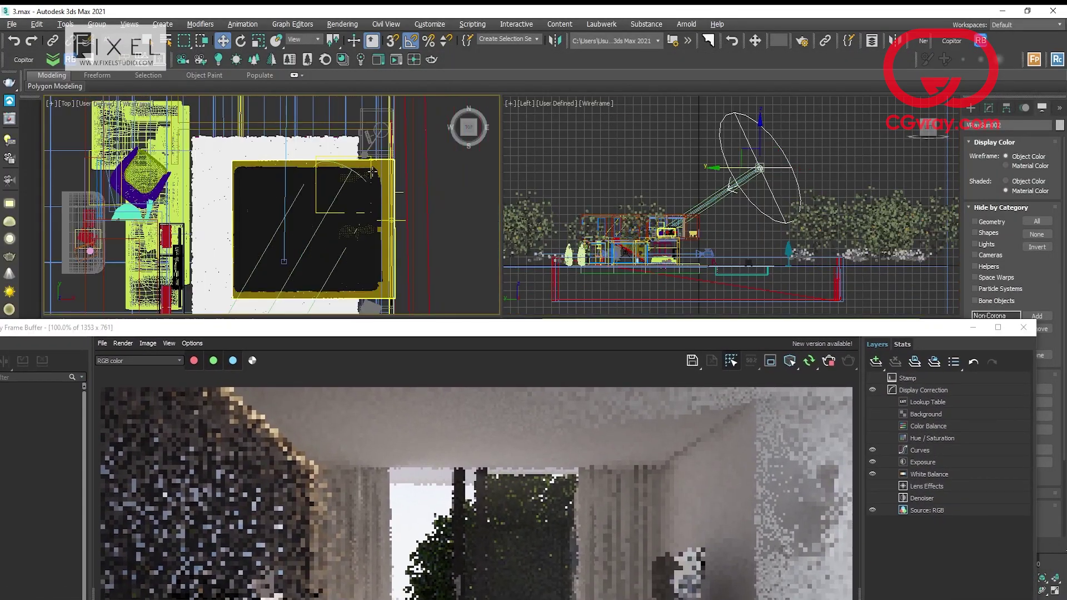
Step: Select the Forest001 trees in the top view, inspect their Items sub-level and return to the Forest level
scroll(371, 174, down, 6)
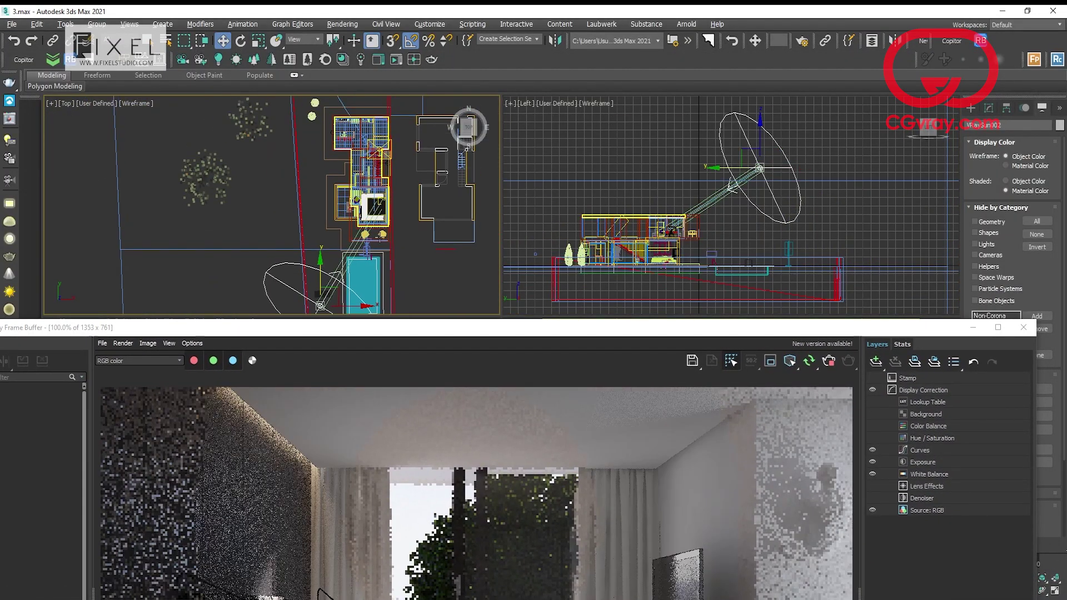
scroll(381, 236, down, 2)
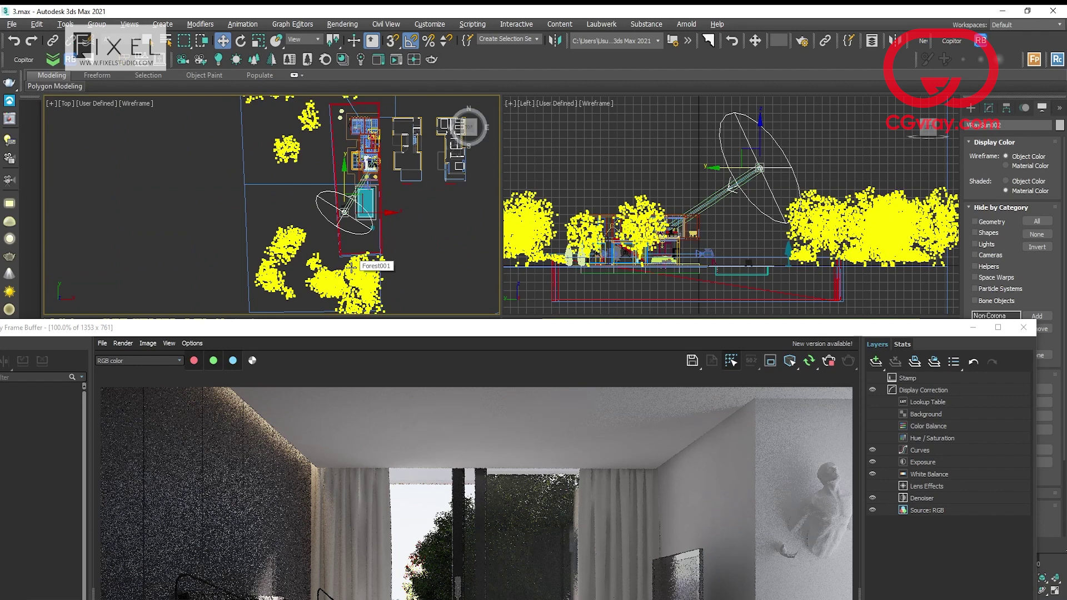
click(353, 267)
scroll(353, 267, up, 2)
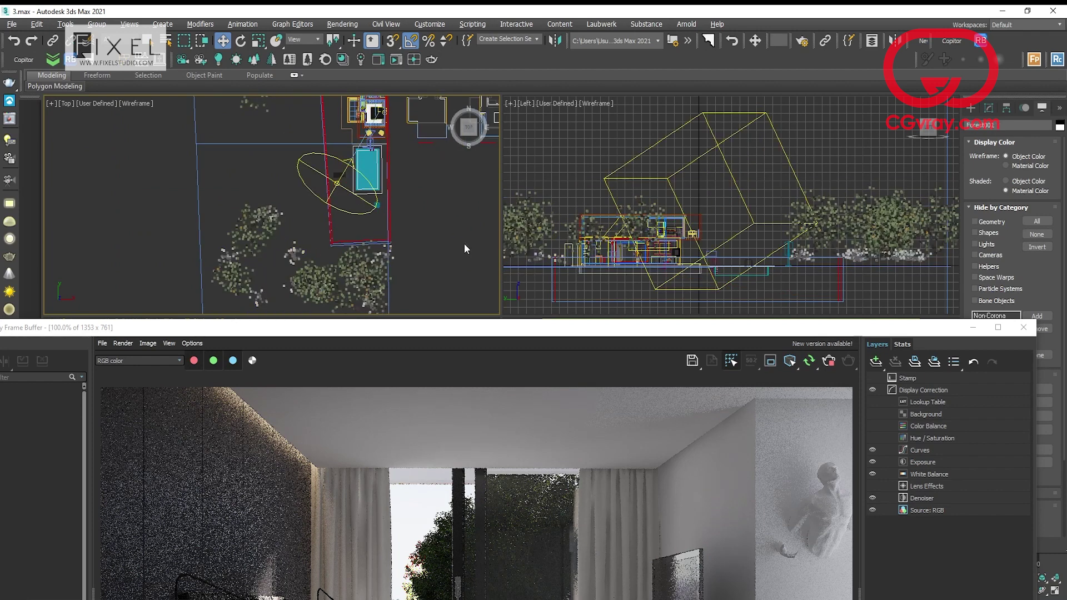
click(988, 108)
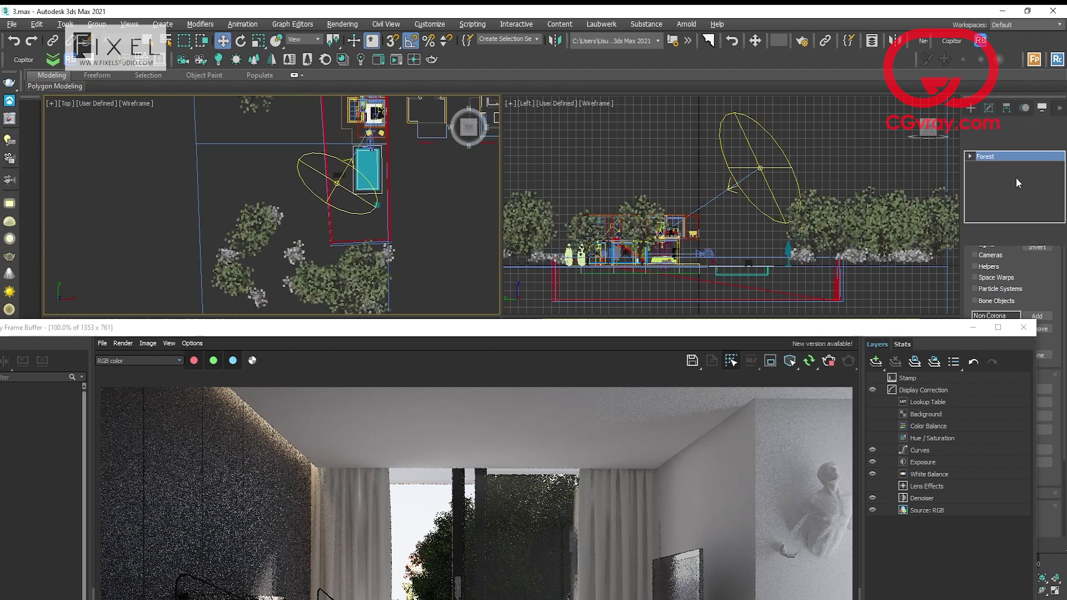
click(992, 166)
click(557, 350)
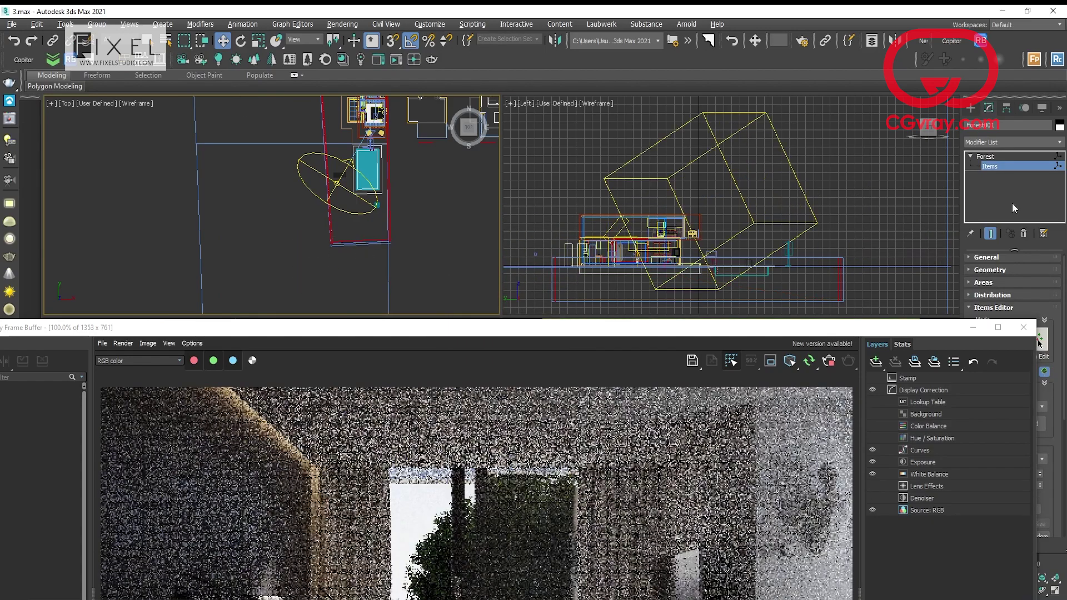
drag(940, 332, 882, 440)
scroll(518, 211, down, 2)
scroll(401, 217, down, 4)
middle_drag(392, 195, 385, 151)
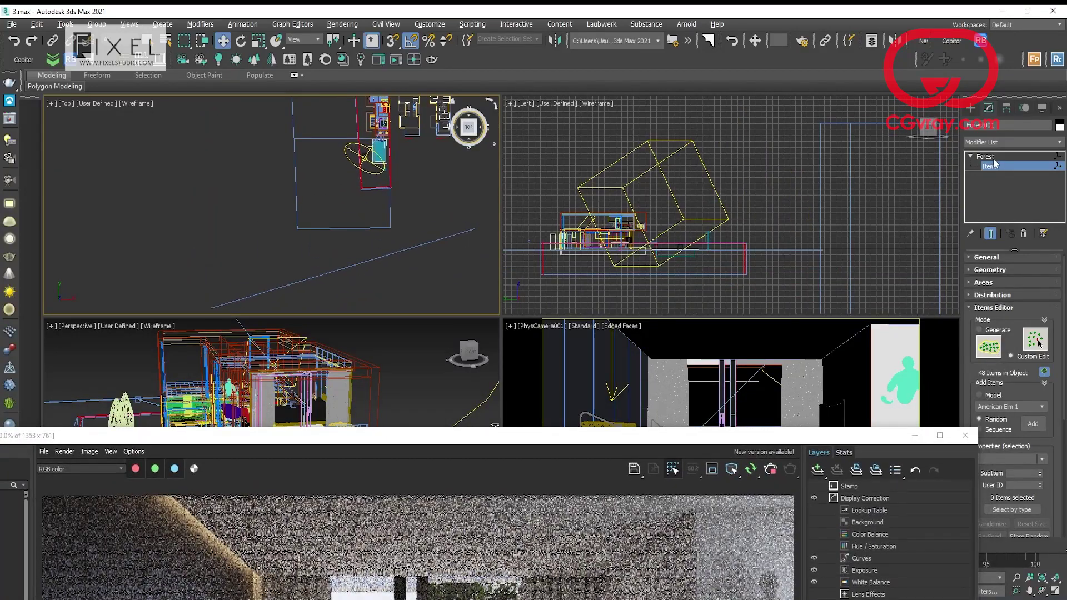
click(992, 158)
Step: Stop the interactive render and close the frame buffer
click(547, 438)
drag(548, 442, 554, 183)
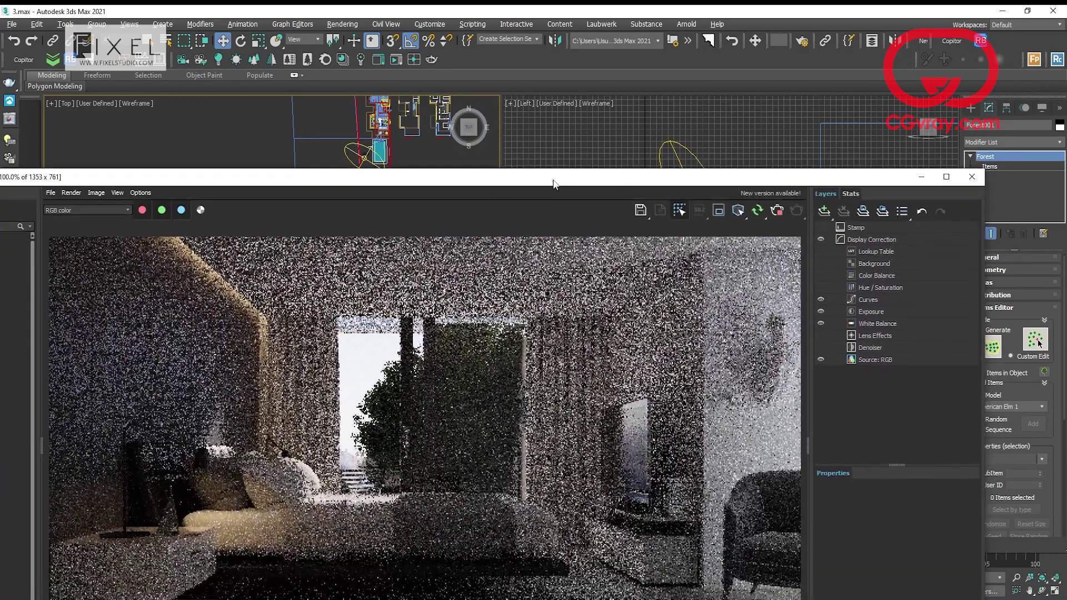
click(778, 211)
click(971, 156)
drag(864, 179, 753, 171)
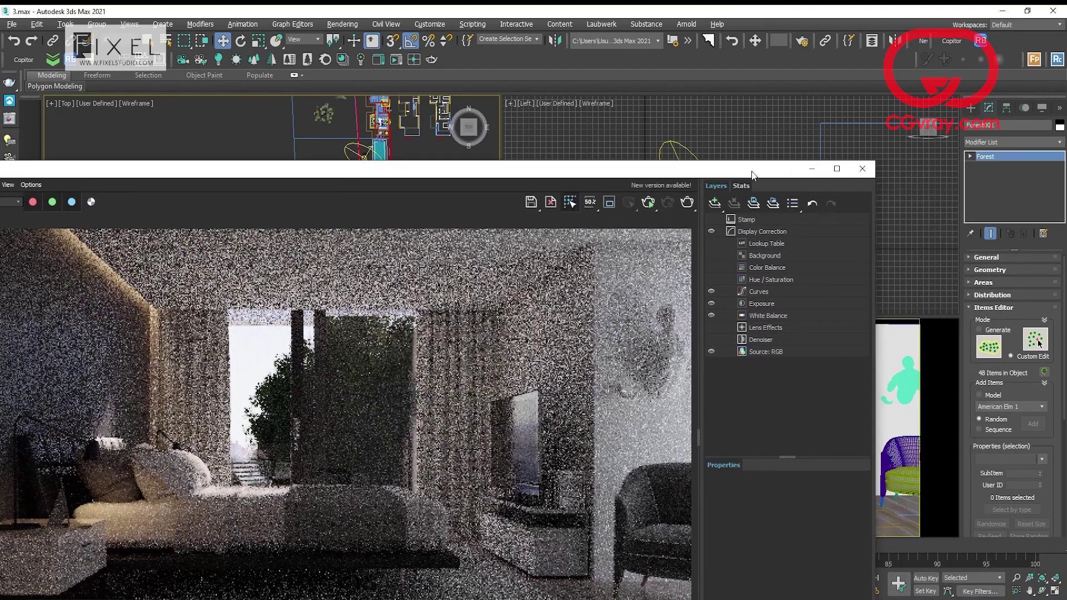
click(869, 168)
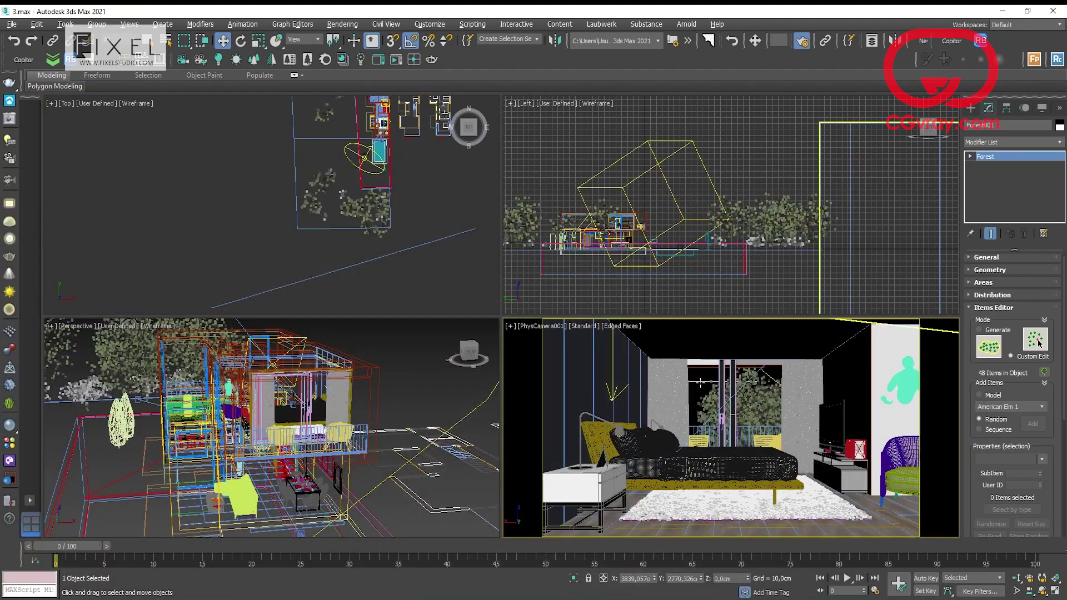
Step: Set the primary global illumination engine to Brute force in the render setup
key(F10)
drag(695, 135, 497, 139)
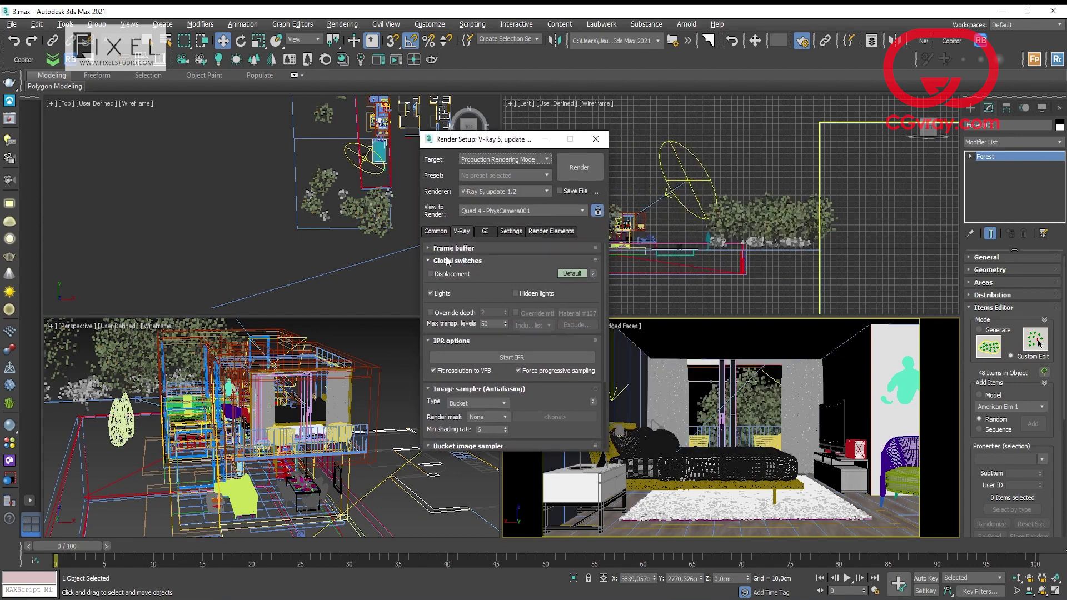
click(486, 231)
click(517, 273)
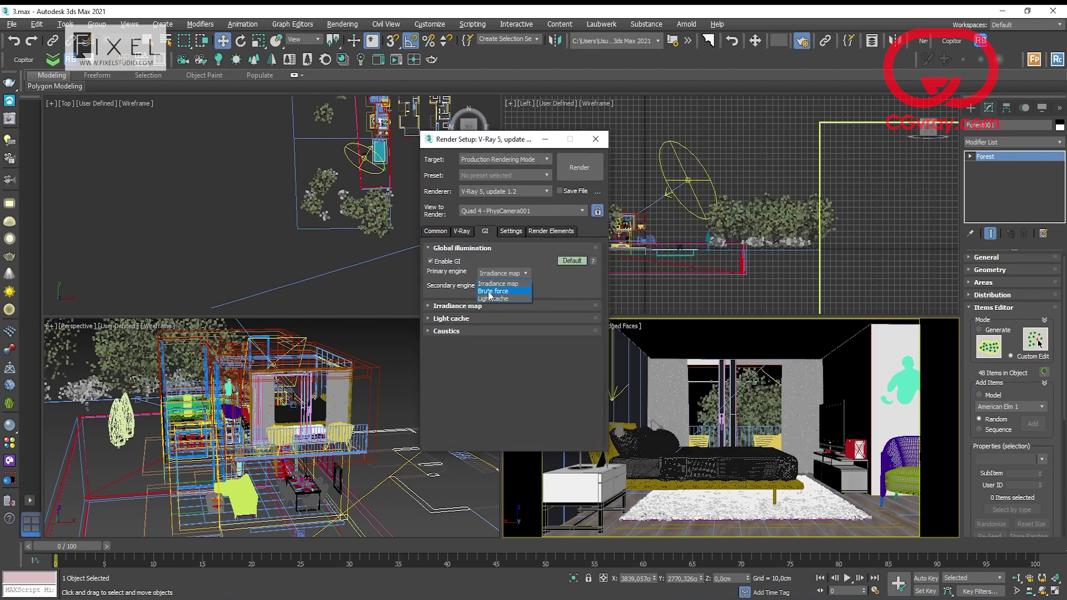
click(488, 292)
Step: Add the VRayCryptomatte and VRayLightMix render elements and close the render setup
click(556, 231)
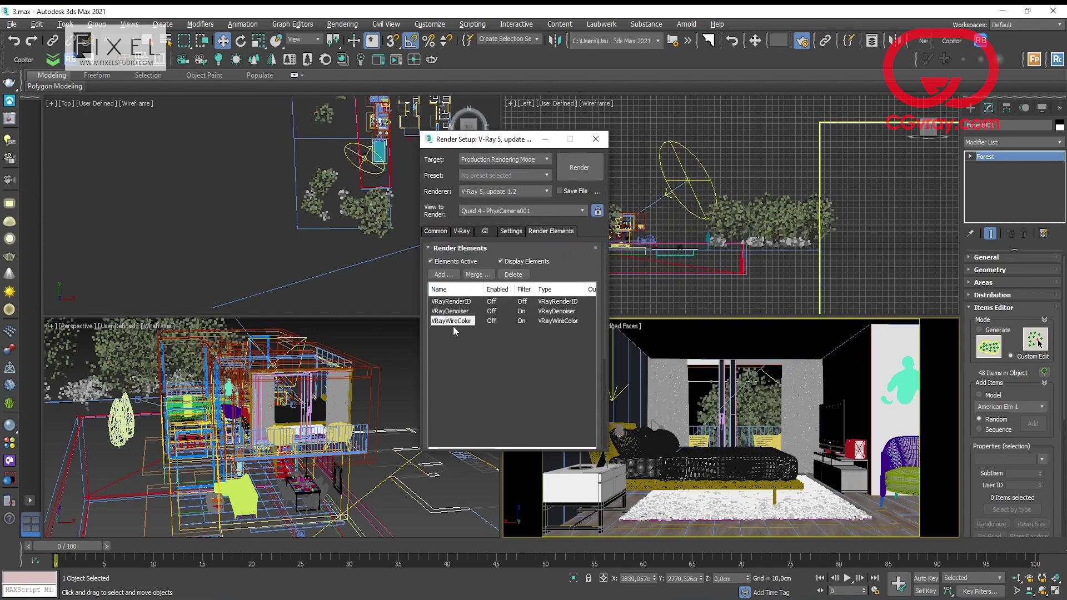
click(442, 274)
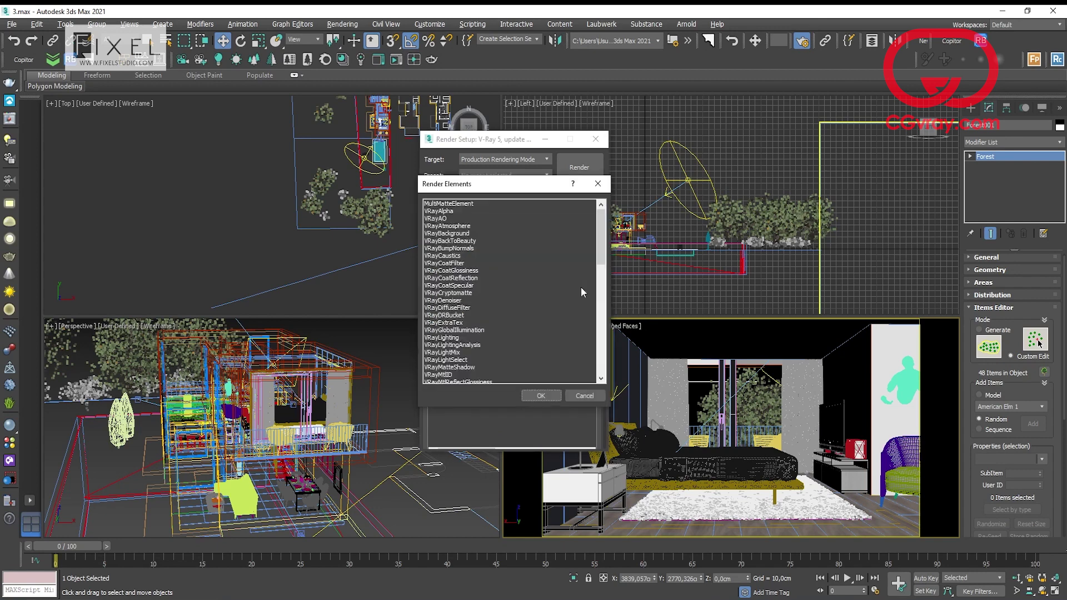
click(457, 294)
click(540, 396)
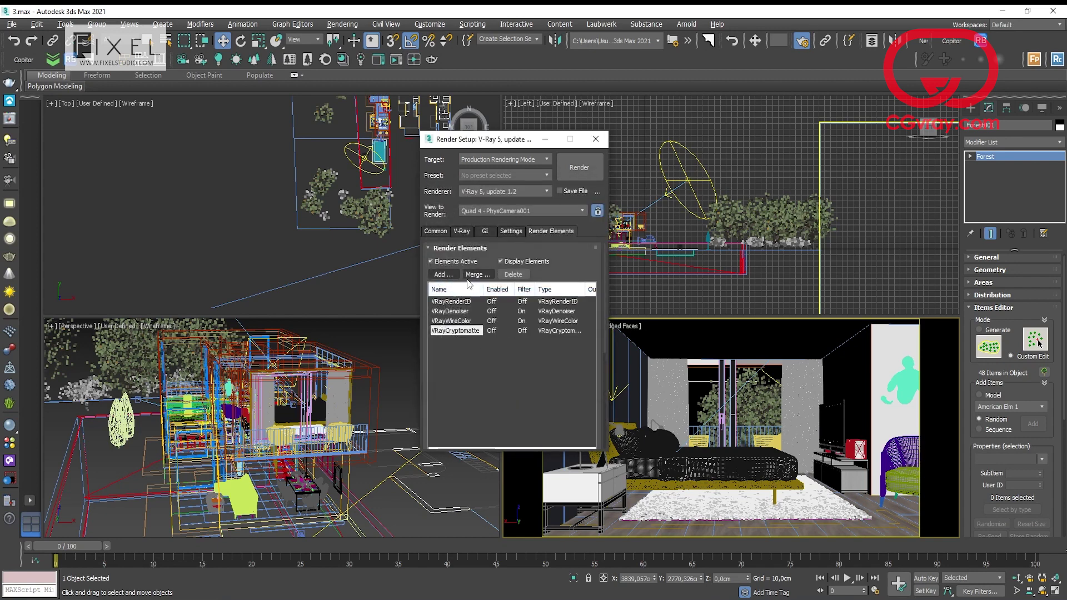
click(442, 275)
click(451, 353)
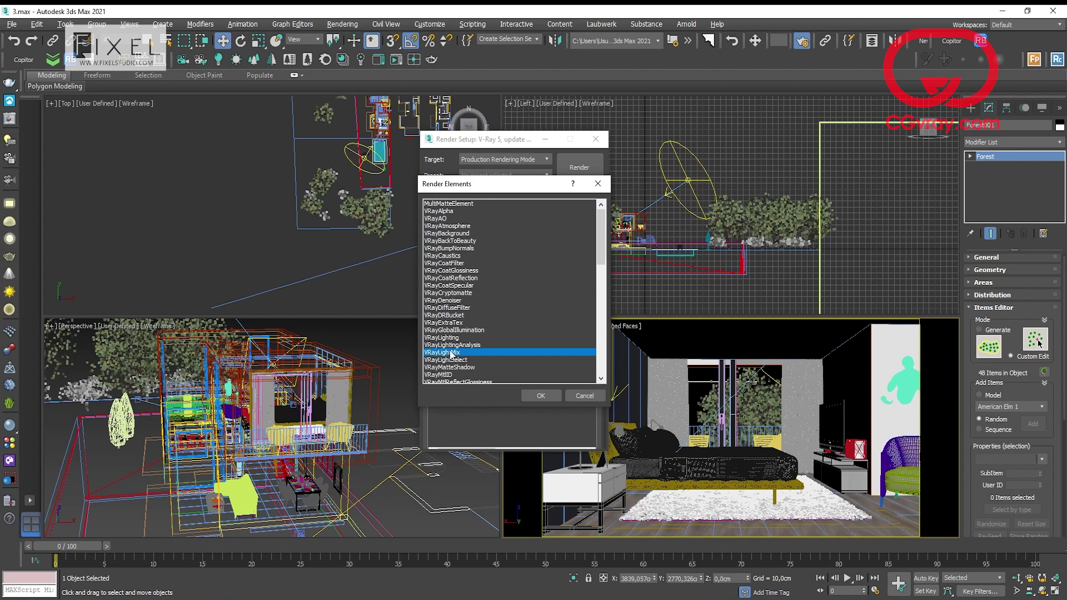
click(542, 395)
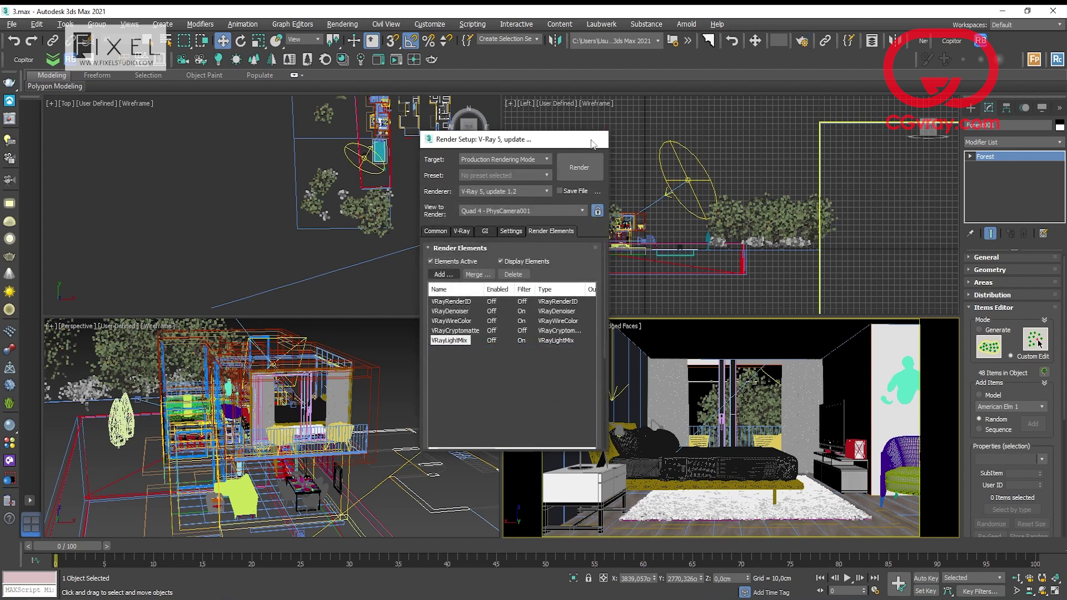
click(596, 139)
Step: Examine the rug in the frame buffer image of the camera view and close the frame buffer
right_click(701, 384)
key(shift+q)
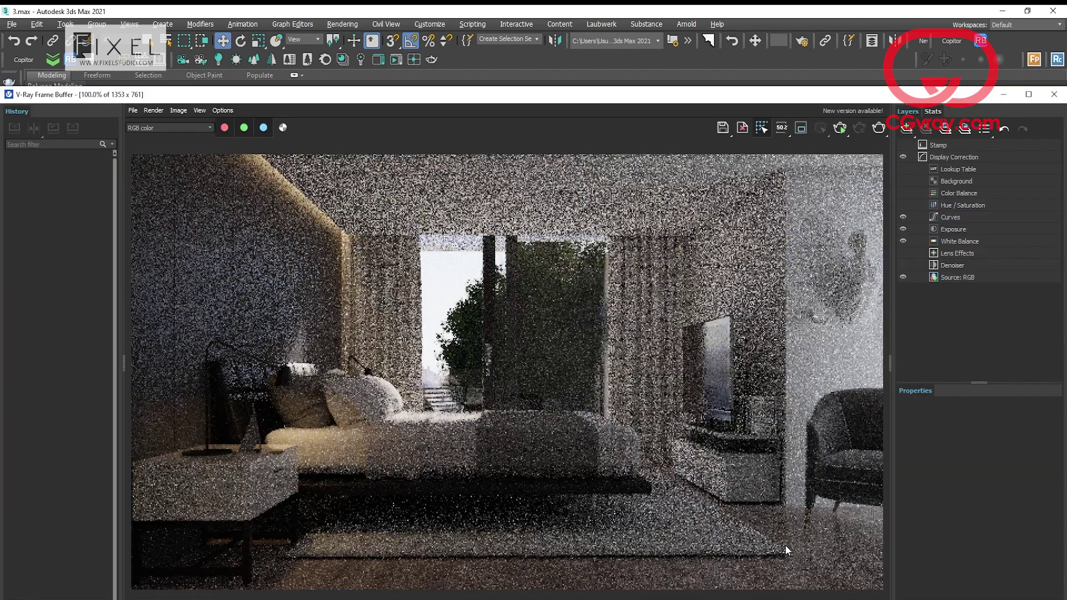
click(1055, 94)
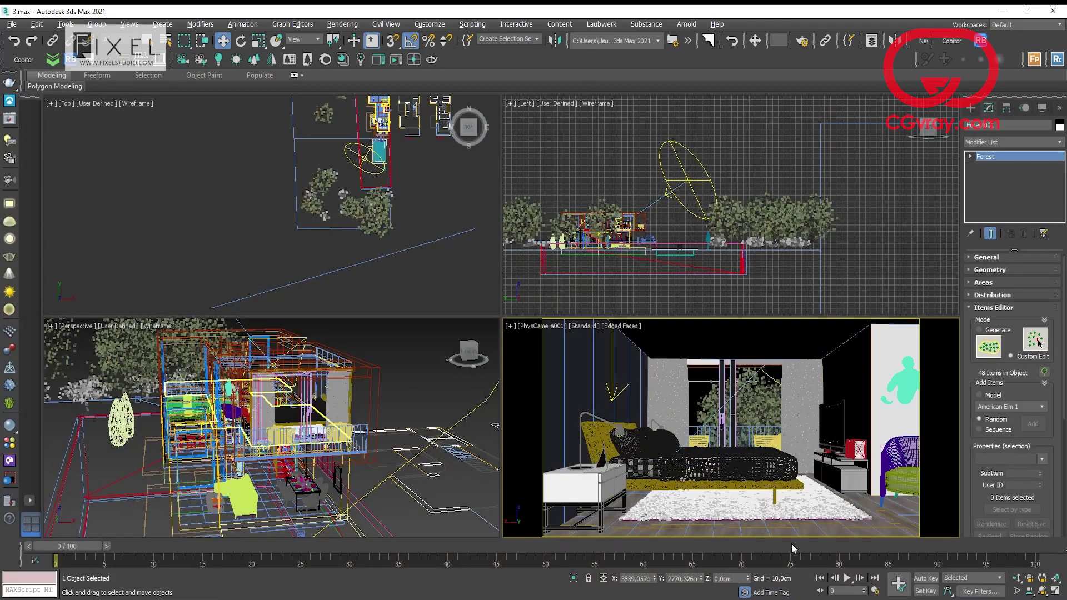
Step: Isolate the rug's Forest area outline together with the floor and maximize the left view of them
right_click(792, 514)
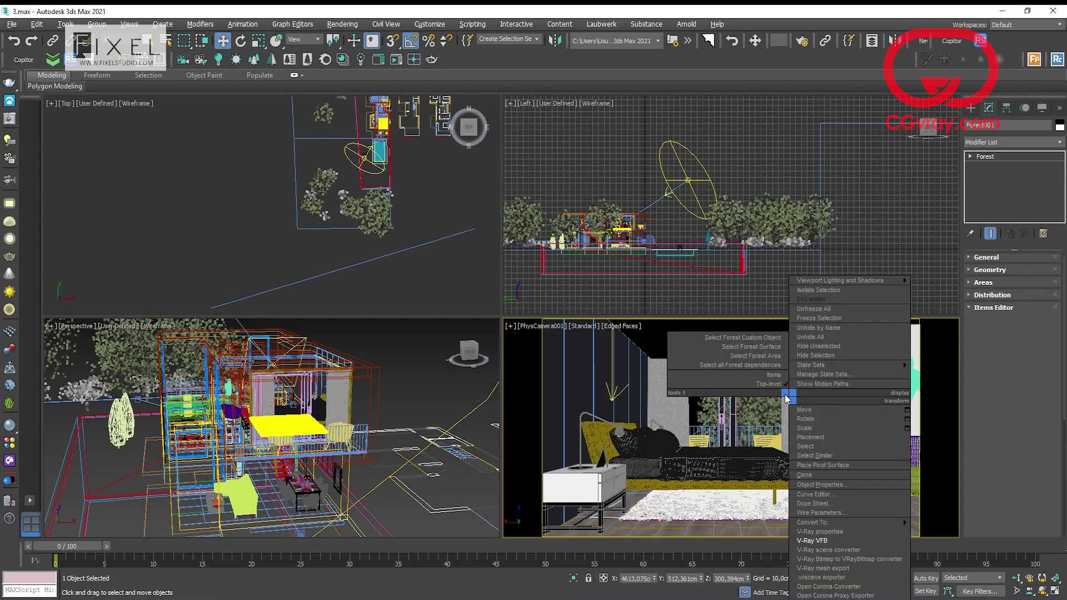
click(762, 357)
click(853, 530)
key(alt+q)
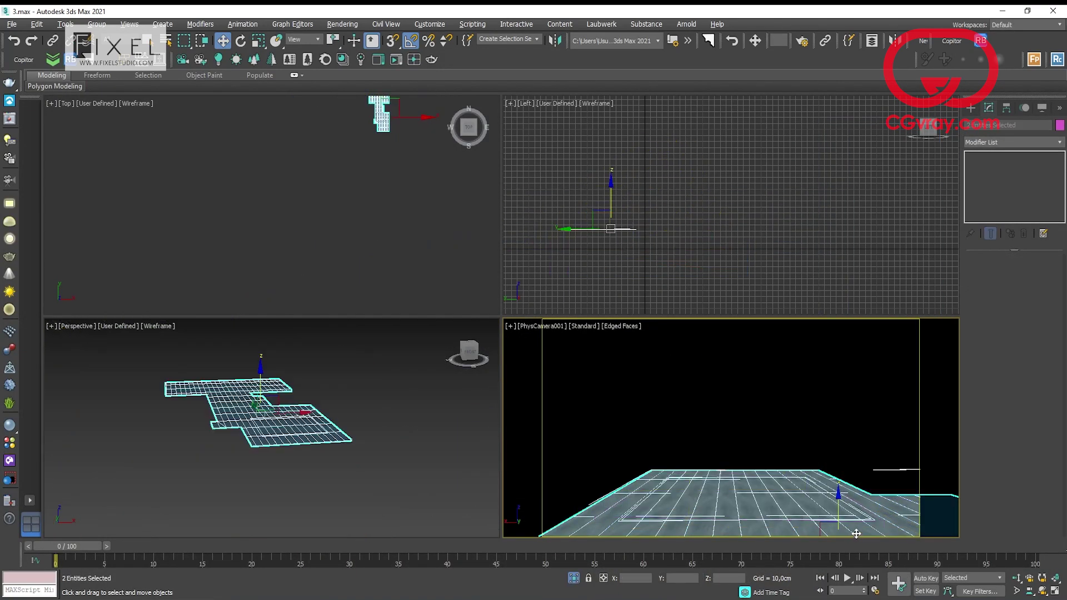
middle_click(634, 284)
key(z)
key(alt+w)
scroll(677, 329, up, 10)
click(610, 272)
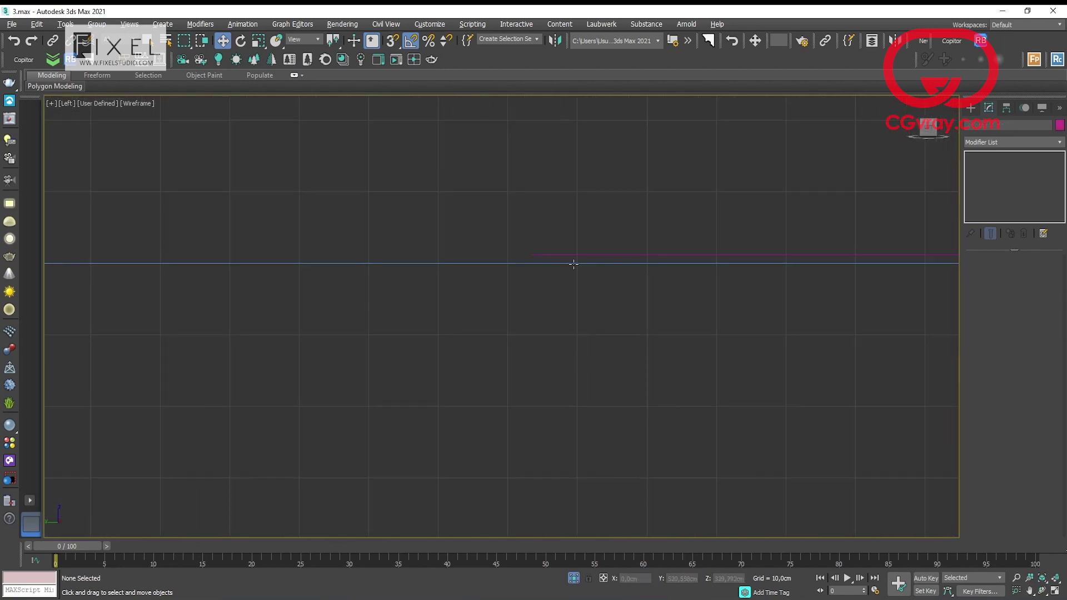
key(ctrl+z)
Step: Unhide the rug's Forest001 scatter by name
click(1042, 108)
click(1011, 462)
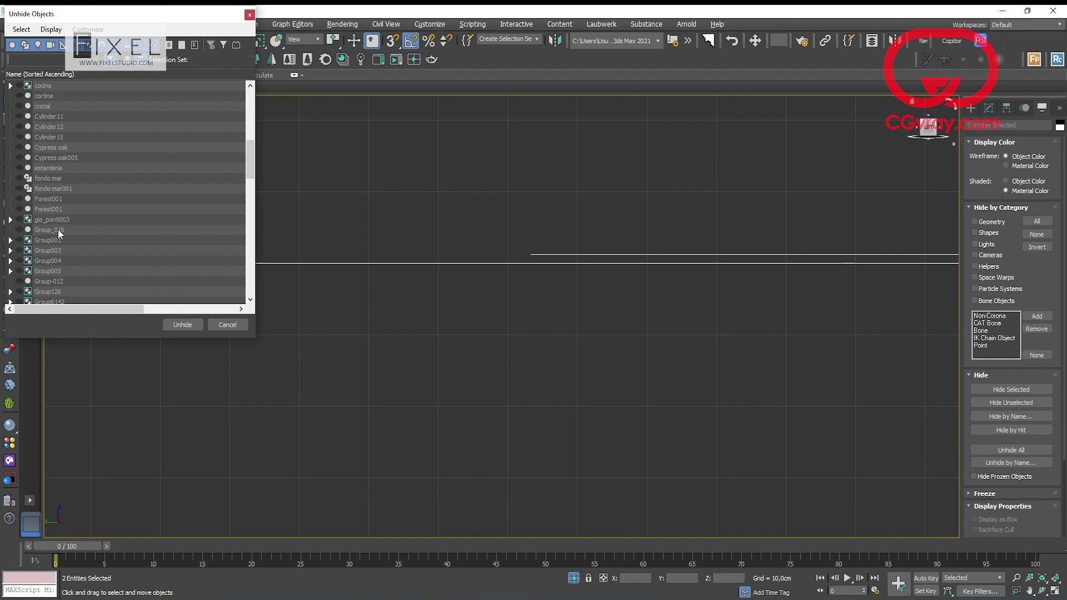
double_click(60, 209)
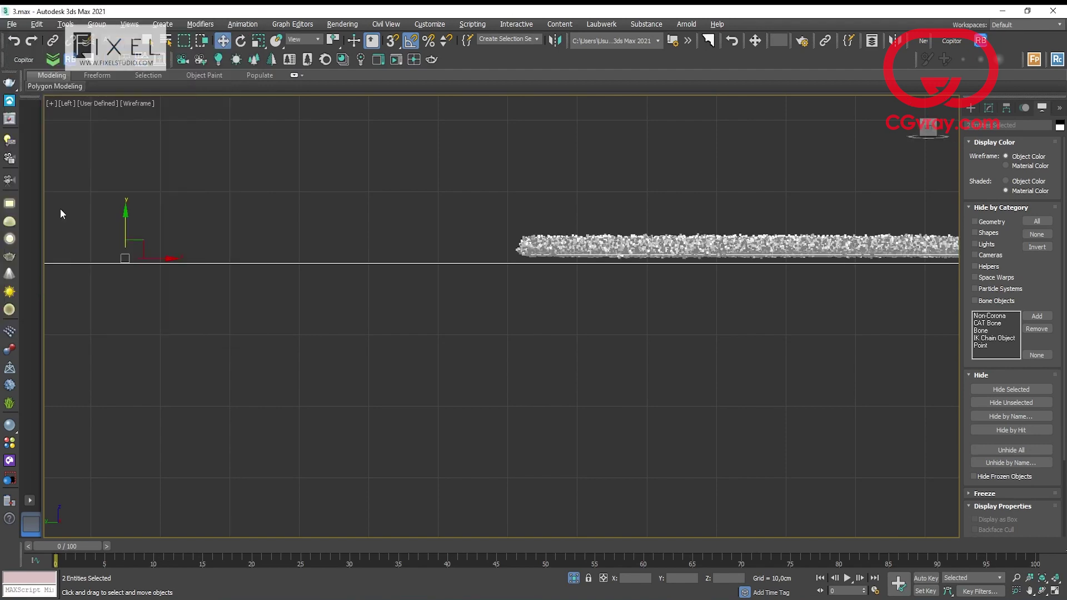
Step: Select the rug's Forest area rectangle and lower it about 0.65 cm toward the floor in the left view
scroll(530, 275, up, 2)
click(531, 274)
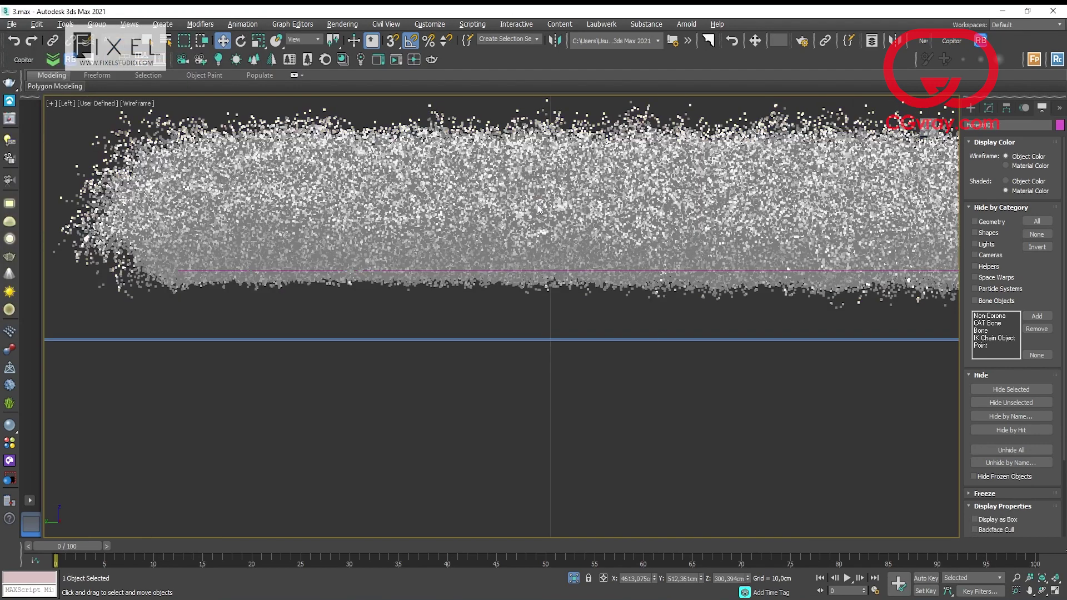
right_click(534, 206)
click(510, 183)
scroll(613, 308, down, 8)
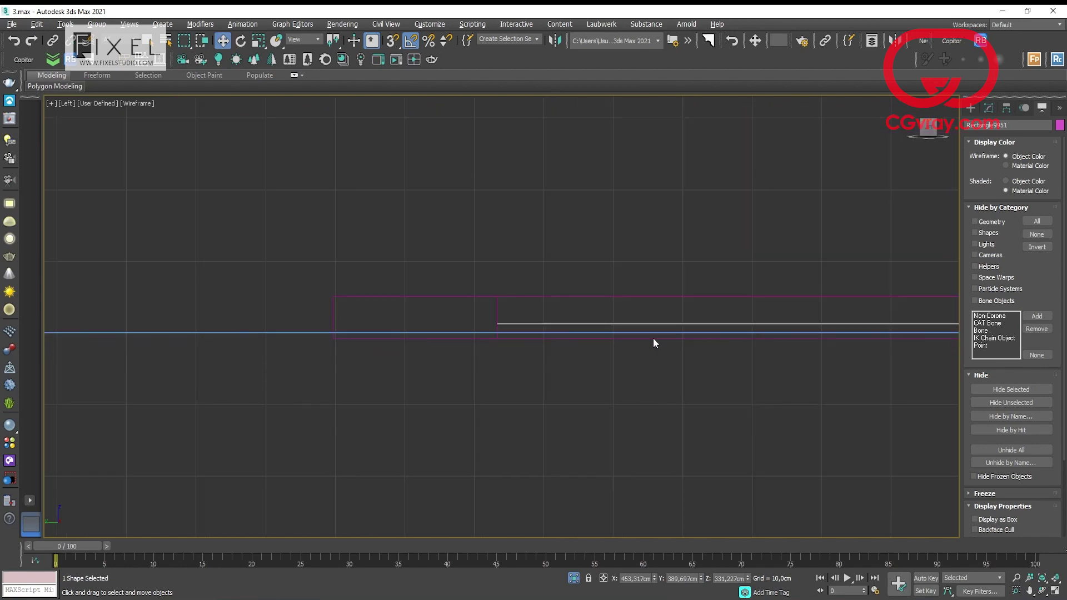
middle_drag(653, 338, 434, 345)
scroll(571, 333, up, 5)
scroll(571, 332, down, 3)
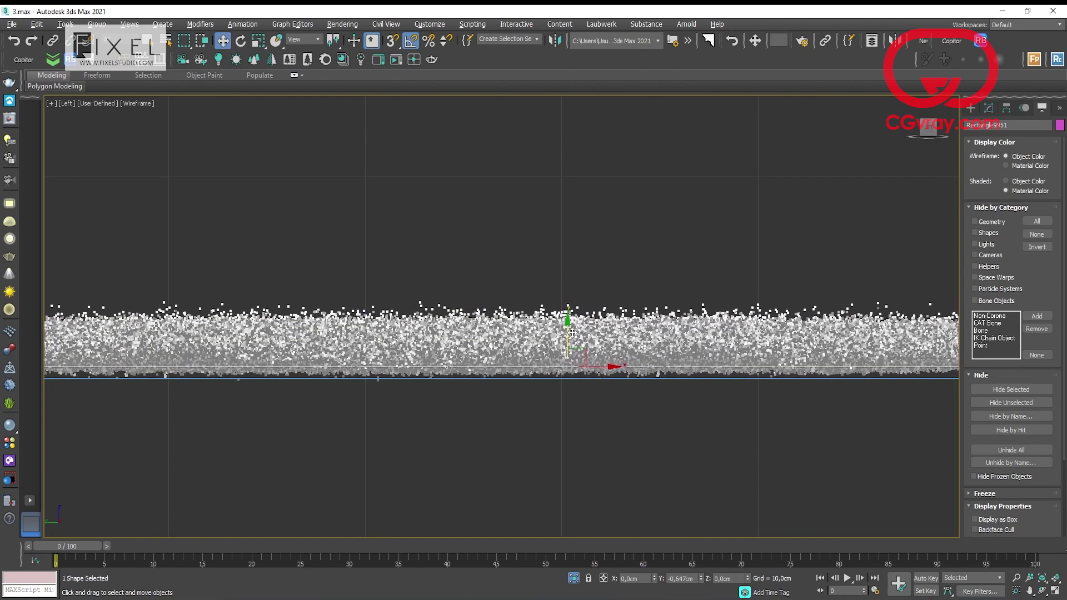
click(710, 310)
Step: End the isolation and maximize the PhysCamera001 view of the whole bedroom
key(alt+w)
click(741, 417)
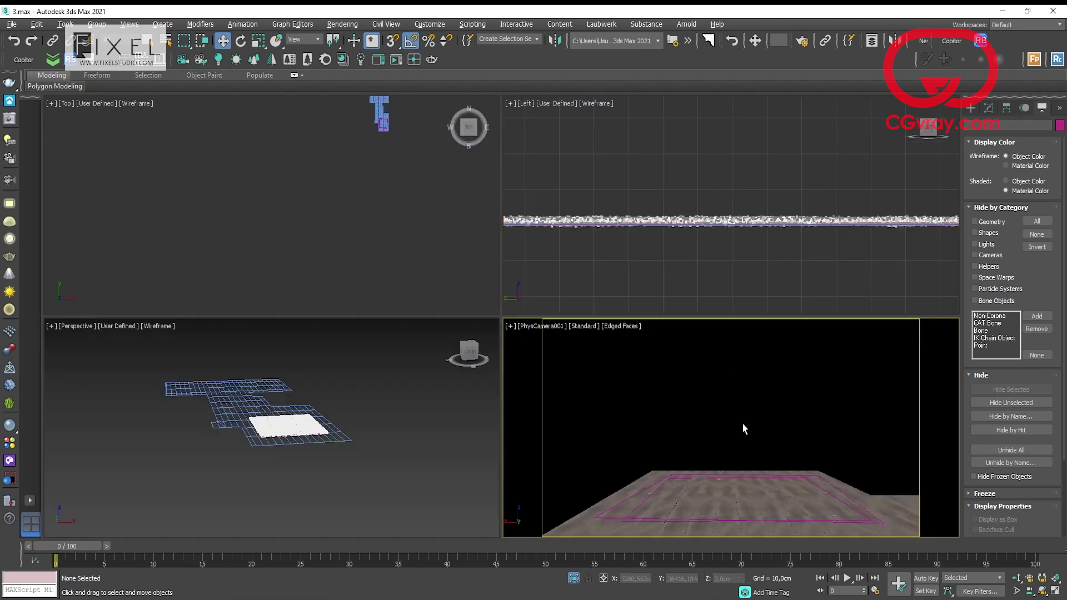
key(alt+w)
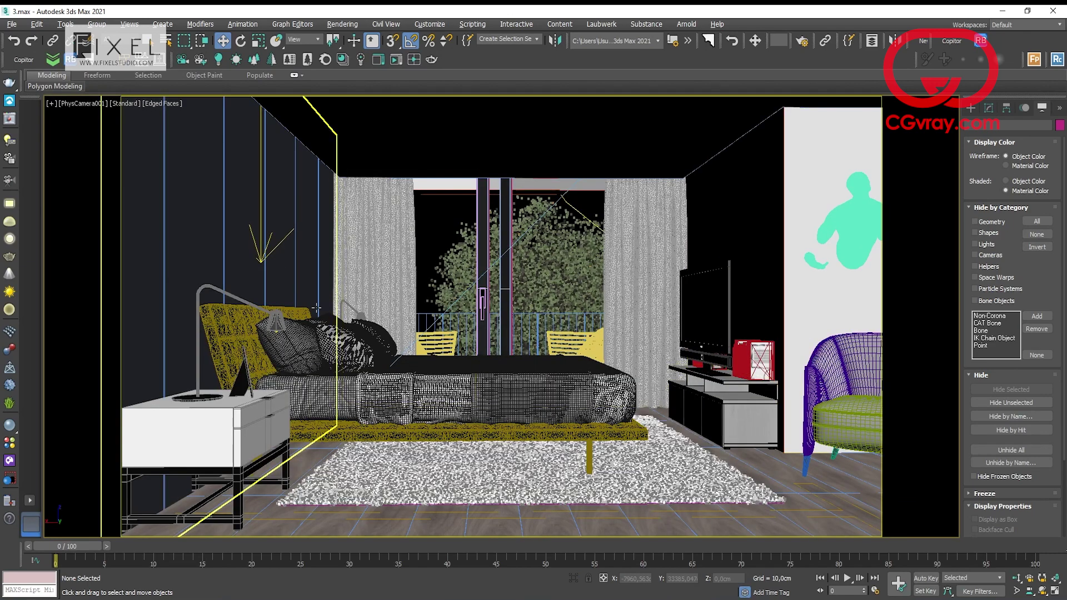
Step: Isolate the nightstand group with its lamp and frame the lampshade's lower rim in the maximized perspective view
click(276, 325)
key(alt+q)
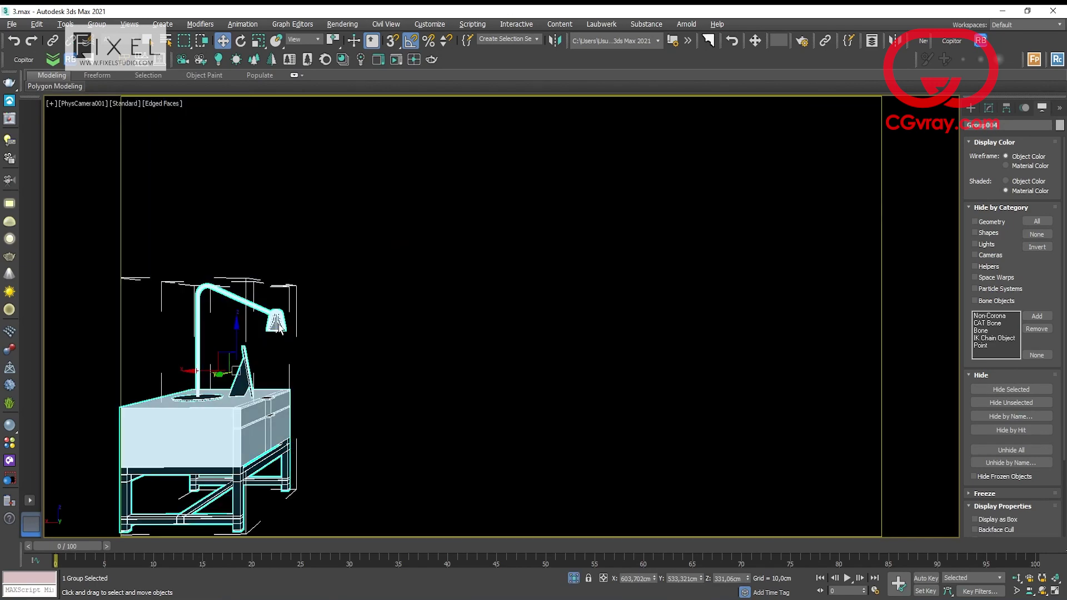
key(alt+w)
key(alt+w)
scroll(459, 173, up, 8)
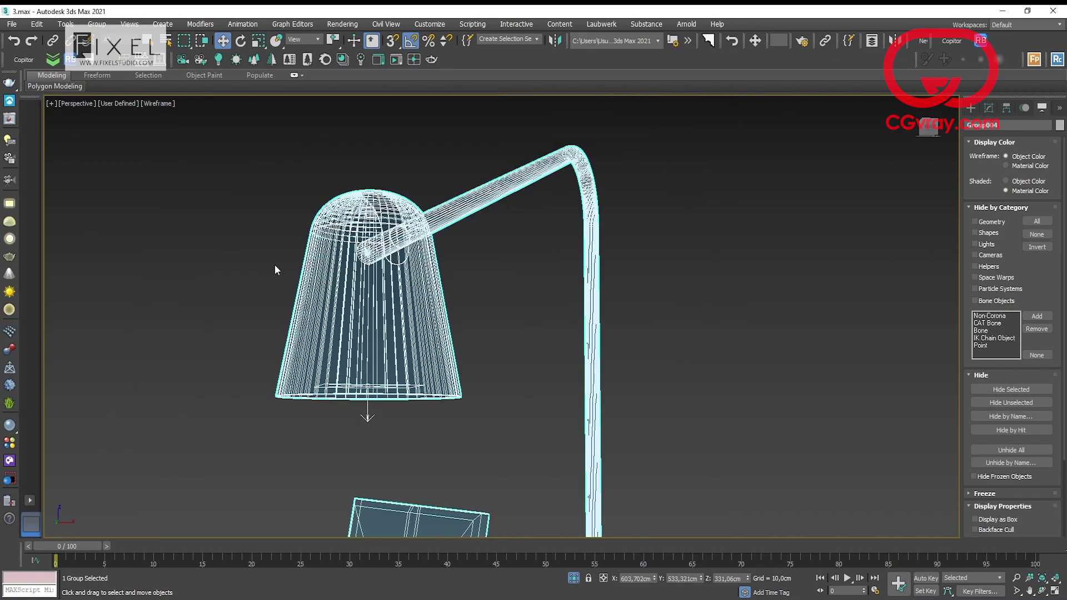
click(275, 266)
scroll(347, 401, up, 5)
click(457, 445)
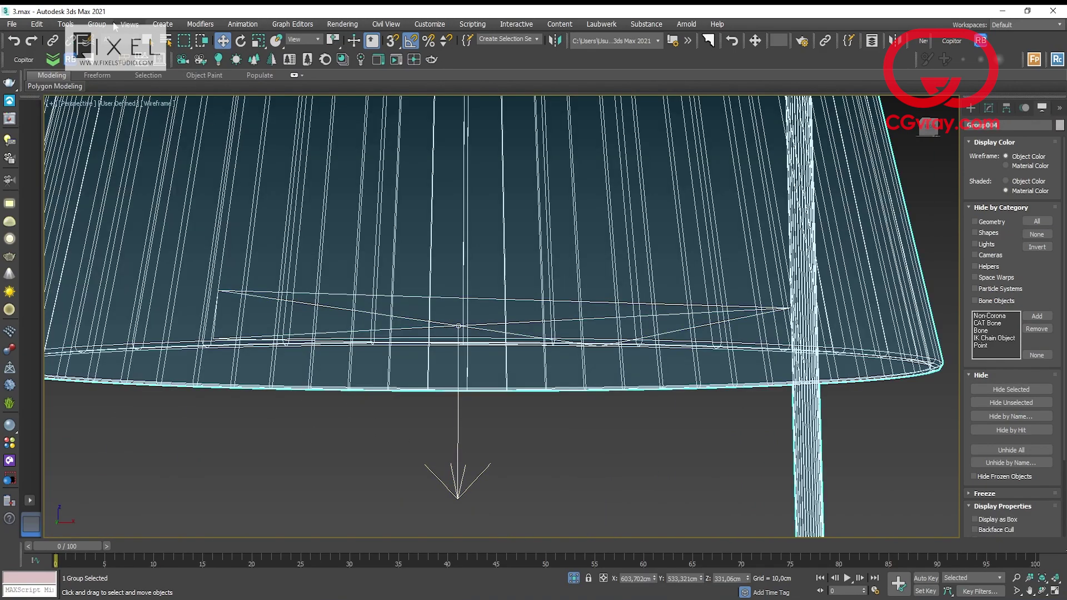
Step: Open the nested nightstand and lamp groups and select the light inside the lampshade
click(97, 25)
click(114, 54)
click(376, 461)
click(457, 436)
click(98, 25)
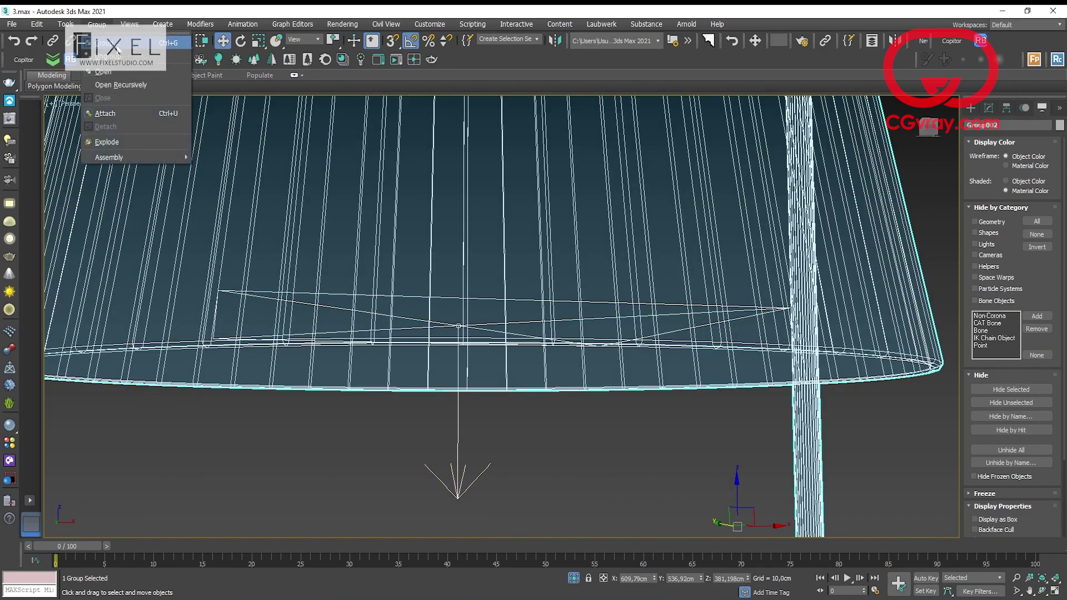
click(114, 54)
click(442, 457)
click(450, 462)
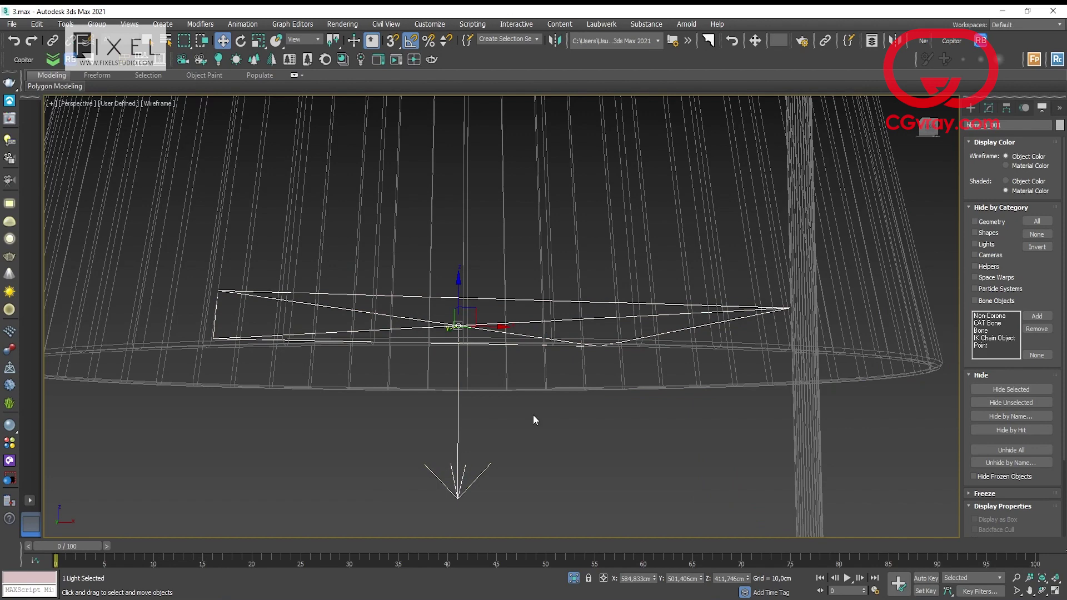
Step: Rename the lampshade's light as "luz mesita" and deselect it
double_click(1008, 125)
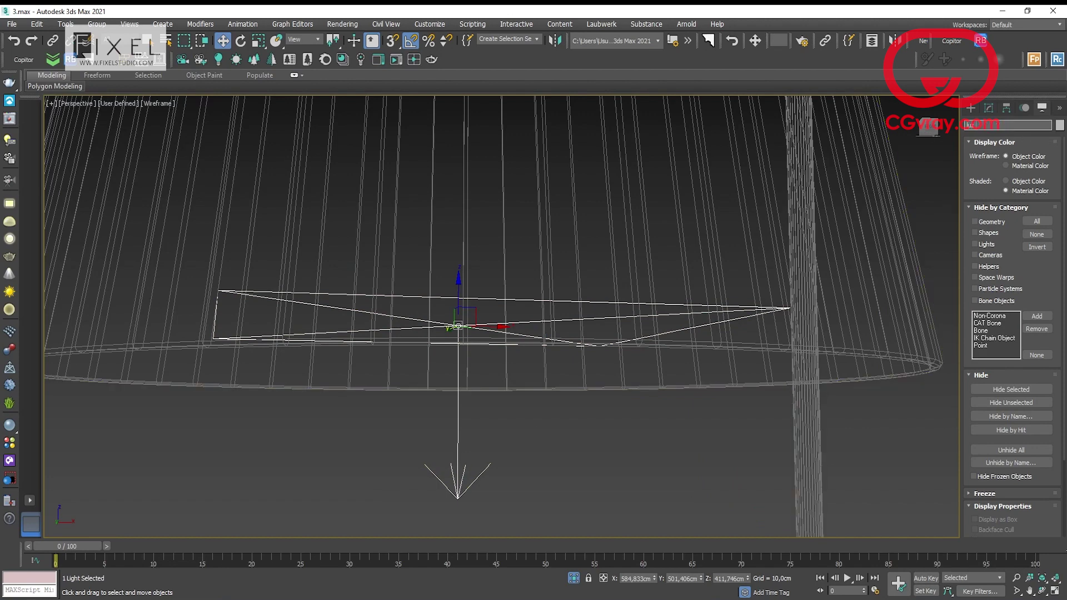
text(luz mesita)
key(Return)
scroll(628, 445, down, 9)
click(738, 381)
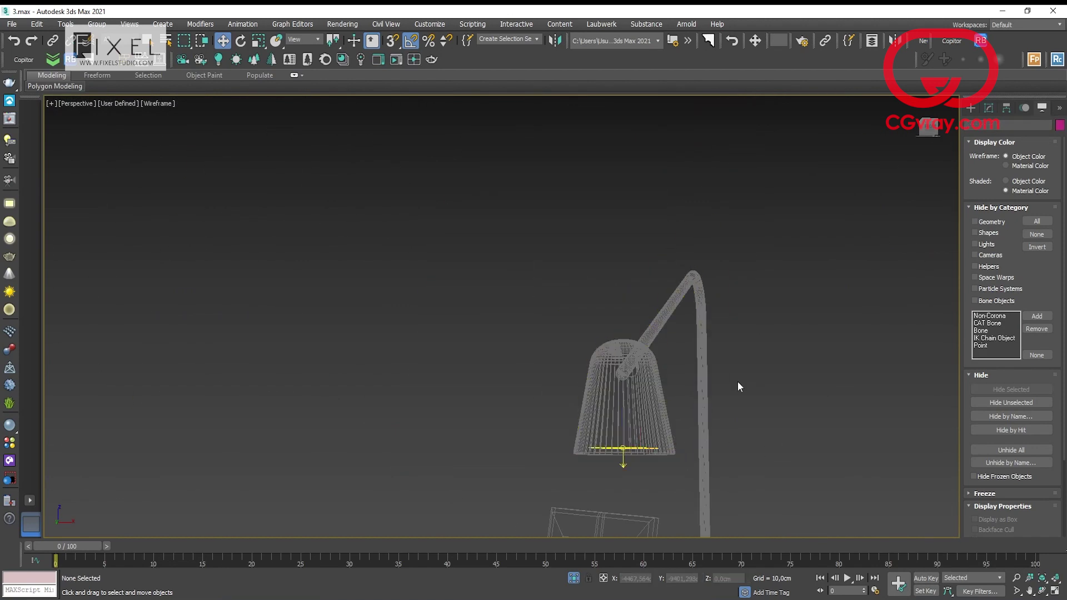
Step: End the isolation and maximize the top view around the armchair
scroll(340, 251, down, 6)
scroll(339, 250, down, 6)
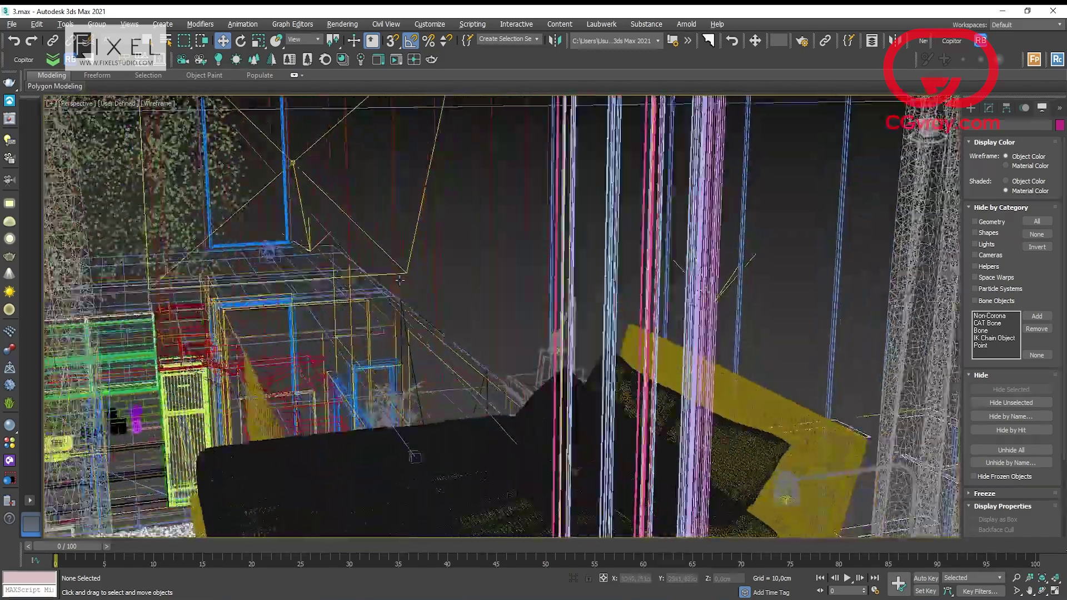
key(alt+w)
scroll(352, 225, up, 2)
key(alt+w)
scroll(389, 285, up, 8)
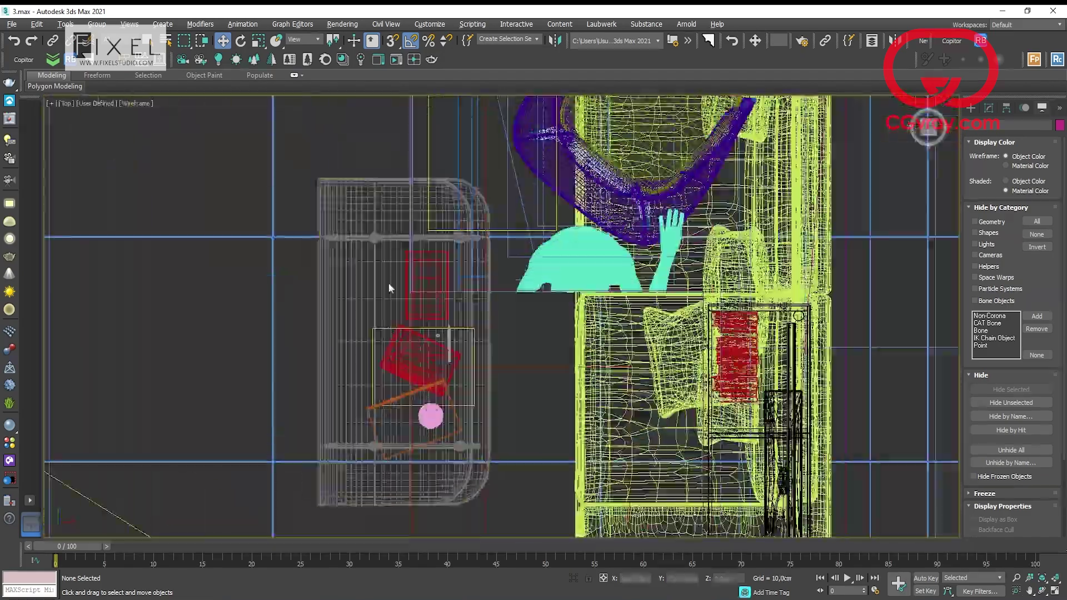
Step: Select the light beside the armchair in the top view and rename it as "Window light"
middle_drag(506, 255, 485, 438)
click(419, 303)
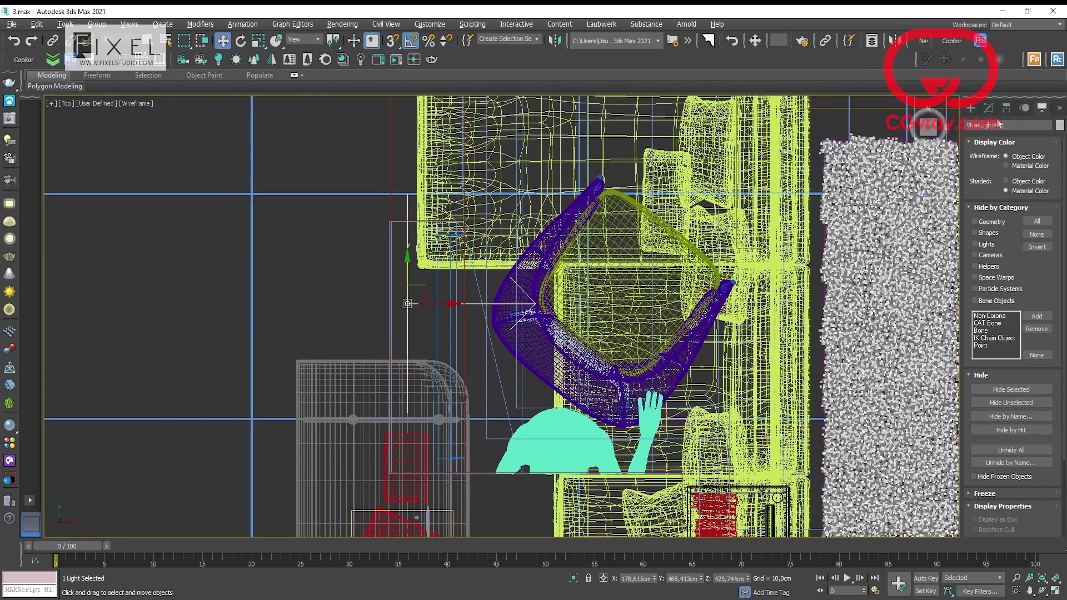
drag(1022, 125, 953, 118)
text(Windo)
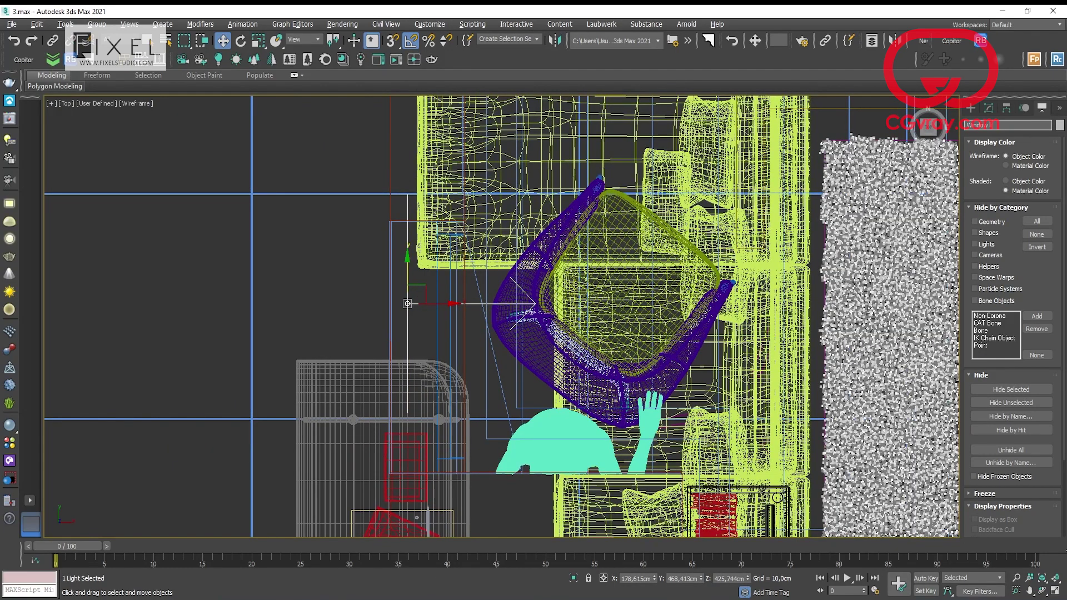
text(w light)
key(Return)
Step: Select the light behind the bed's headboard in the top view and rename it as "Light indirect"
scroll(663, 246, down, 8)
middle_drag(837, 287, 579, 284)
scroll(580, 284, up, 9)
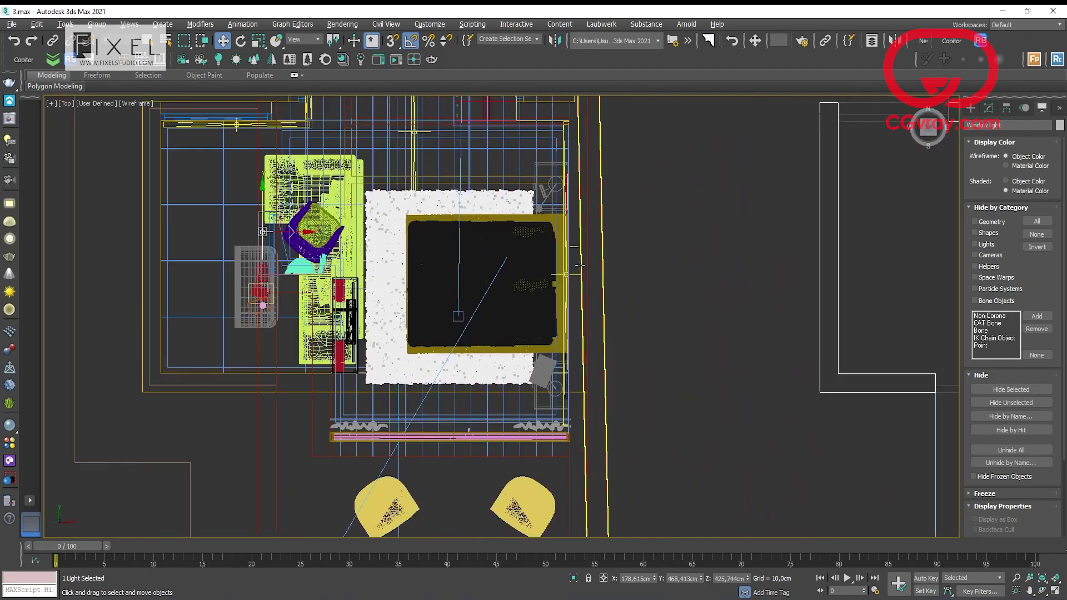
click(580, 279)
drag(1018, 126, 948, 105)
text(L)
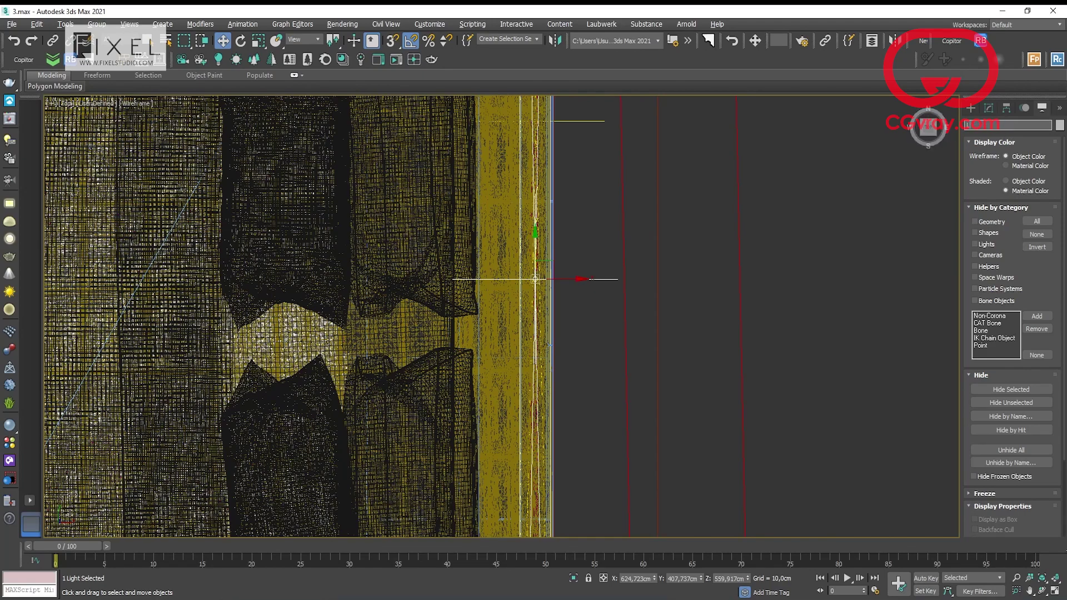
text(ight indirect)
key(Return)
Step: Clear the selection and return to the maximized PhysCamera001 view of the bedroom
scroll(789, 234, down, 8)
click(779, 246)
scroll(728, 322, down, 2)
middle_drag(684, 384, 595, 233)
scroll(594, 232, down, 3)
middle_drag(669, 248, 742, 7)
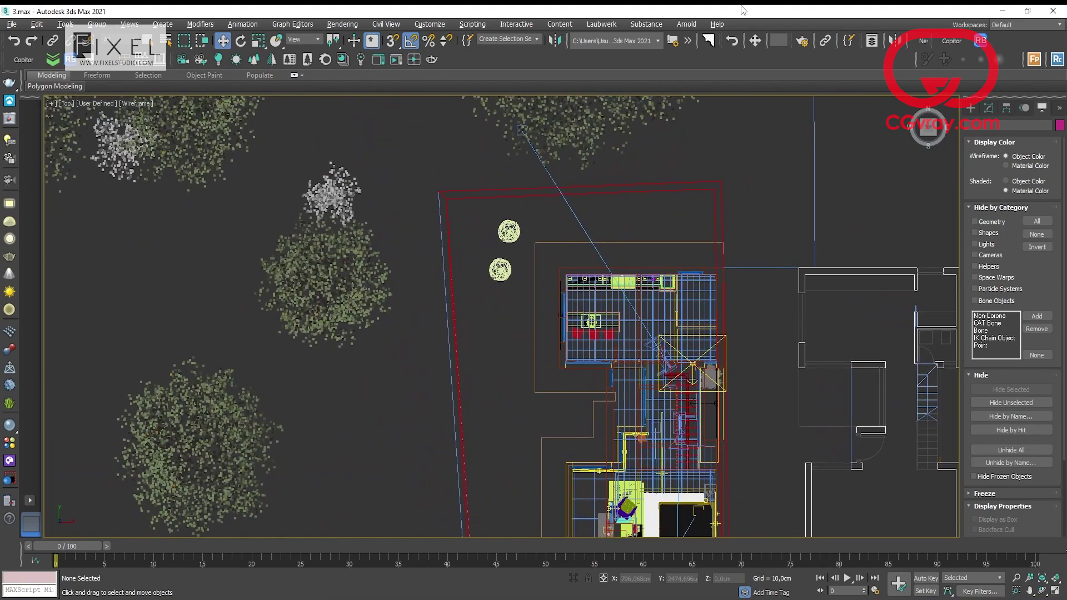
key(alt+w)
right_click(775, 53)
right_click(692, 348)
key(alt+w)
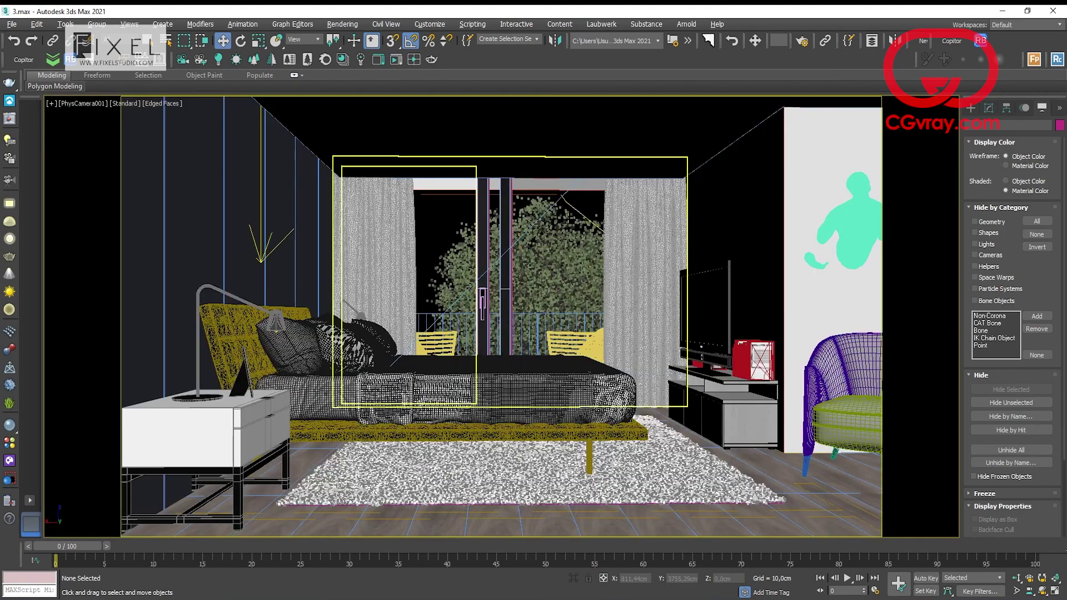
Step: Render the PhysCamera001 view with V-Ray at 1920 × 1080 from the render setup
key(F10)
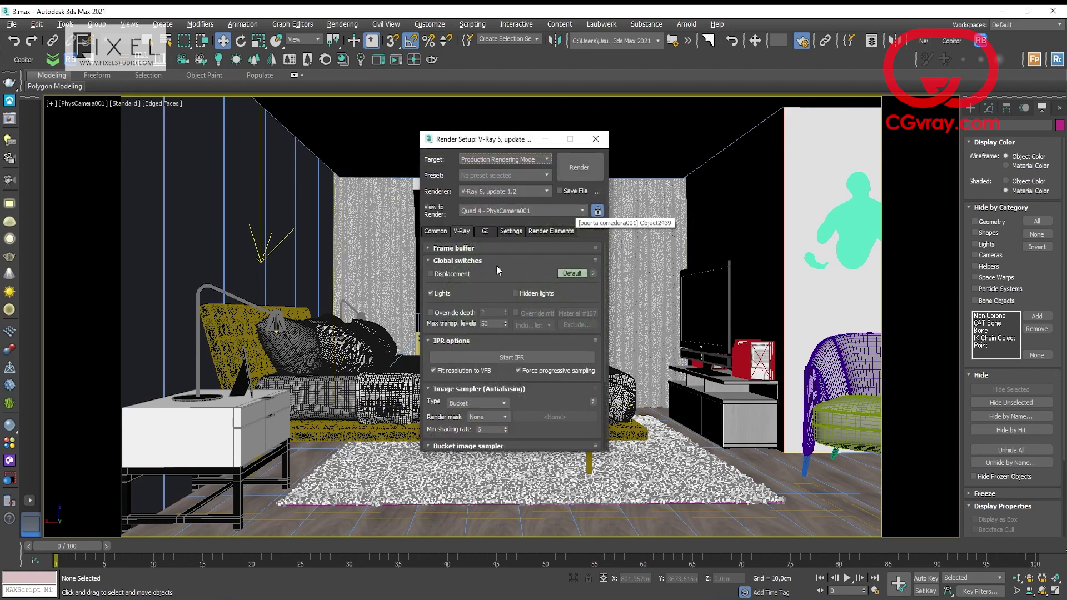
click(436, 231)
drag(496, 140, 357, 128)
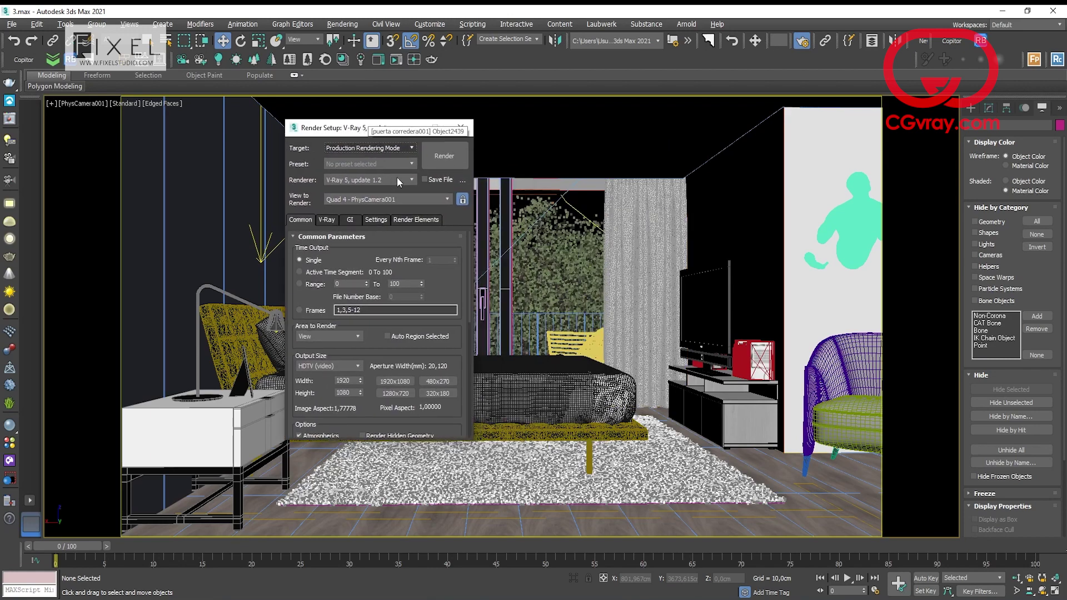
click(436, 154)
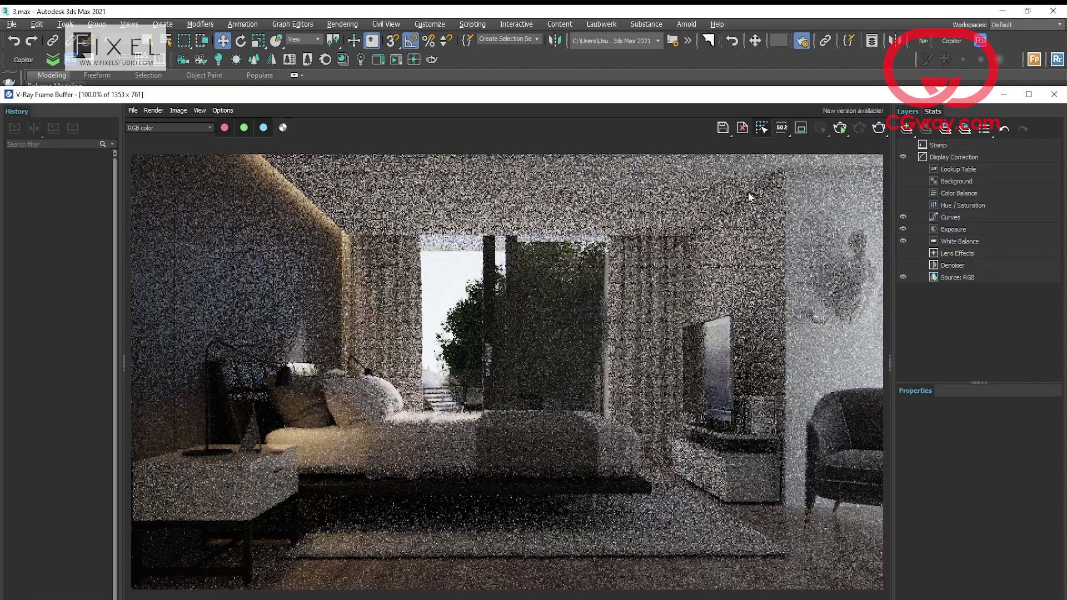
click(878, 128)
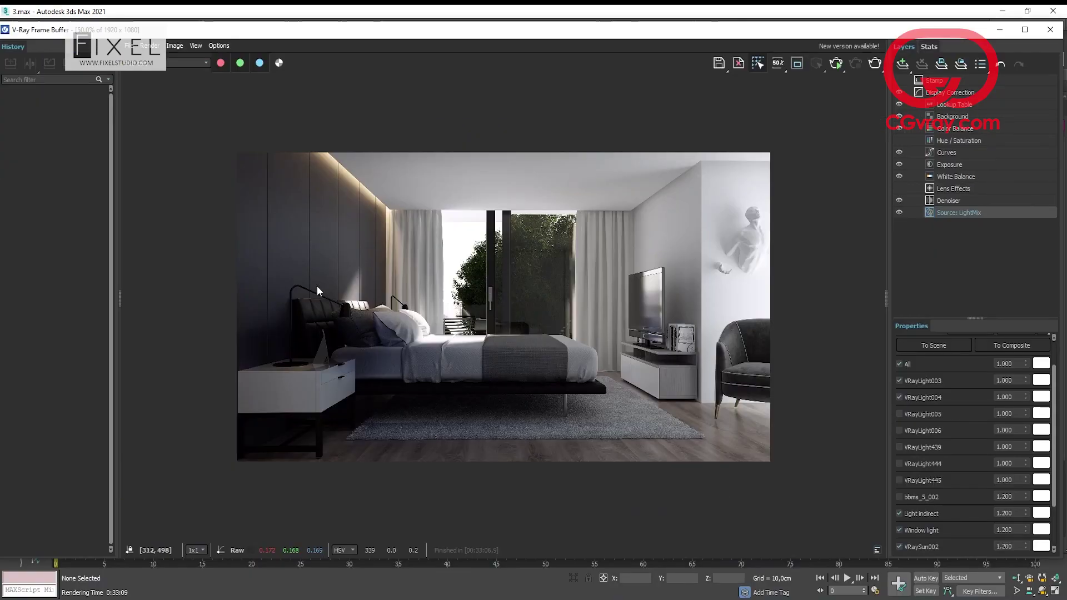
Step: Enable the bbms_5_002 light in the LightMix and set its intensity to 0.675
scroll(313, 271, up, 3)
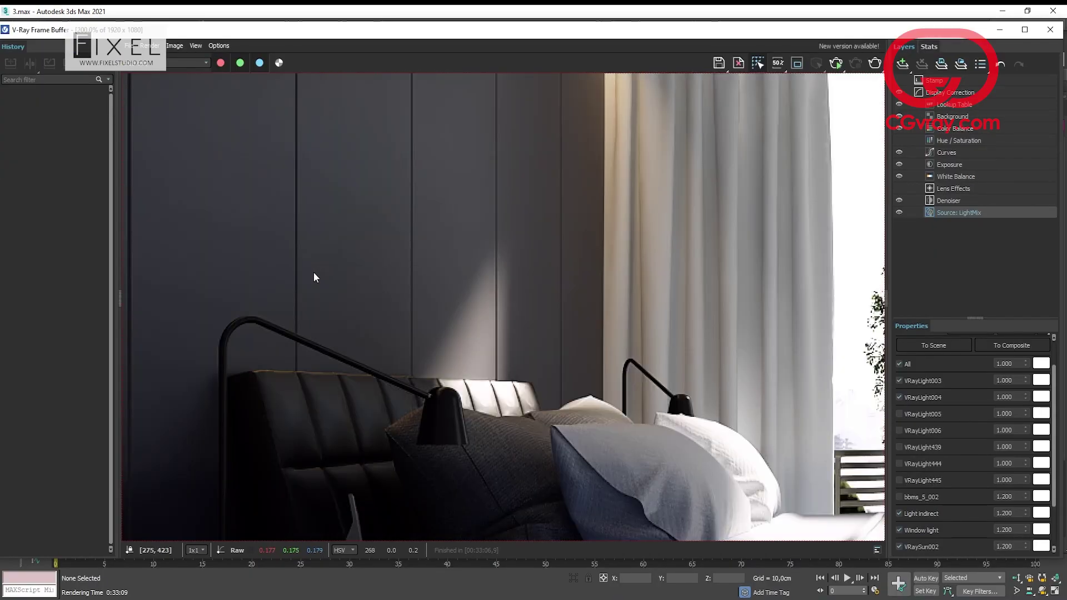
scroll(314, 273, down, 3)
click(899, 497)
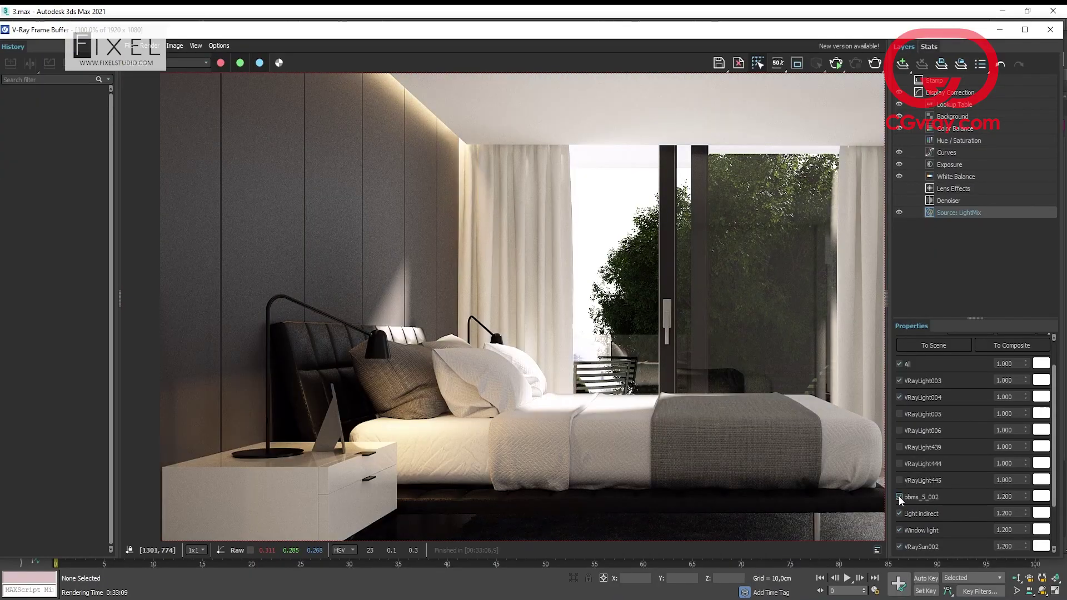
drag(1017, 498, 938, 498)
text(1)
key(Return)
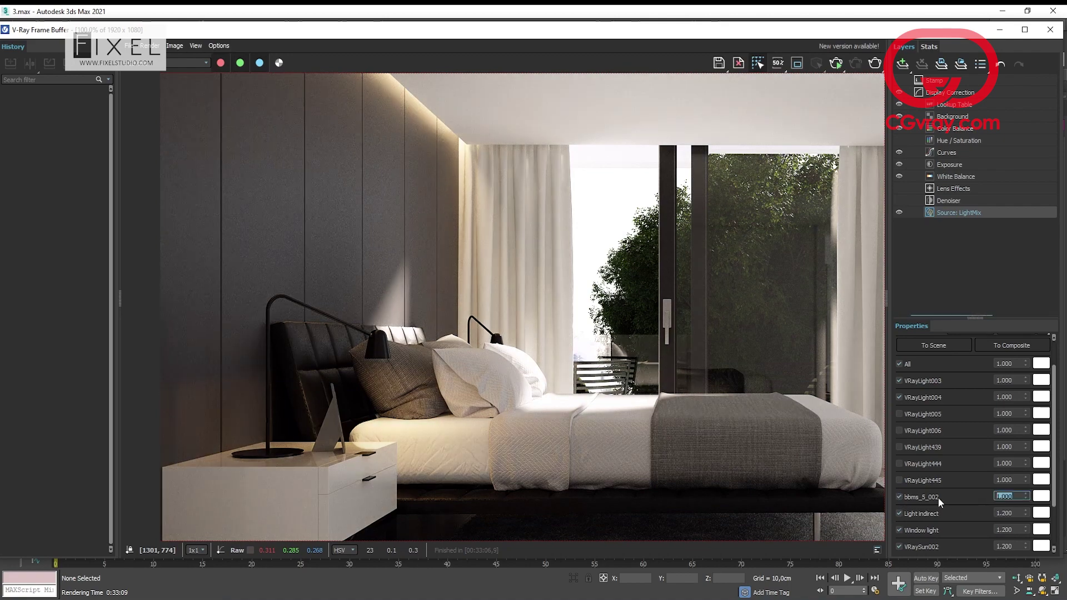
click(1027, 499)
drag(1029, 503, 1040, 535)
scroll(556, 459, up, 1)
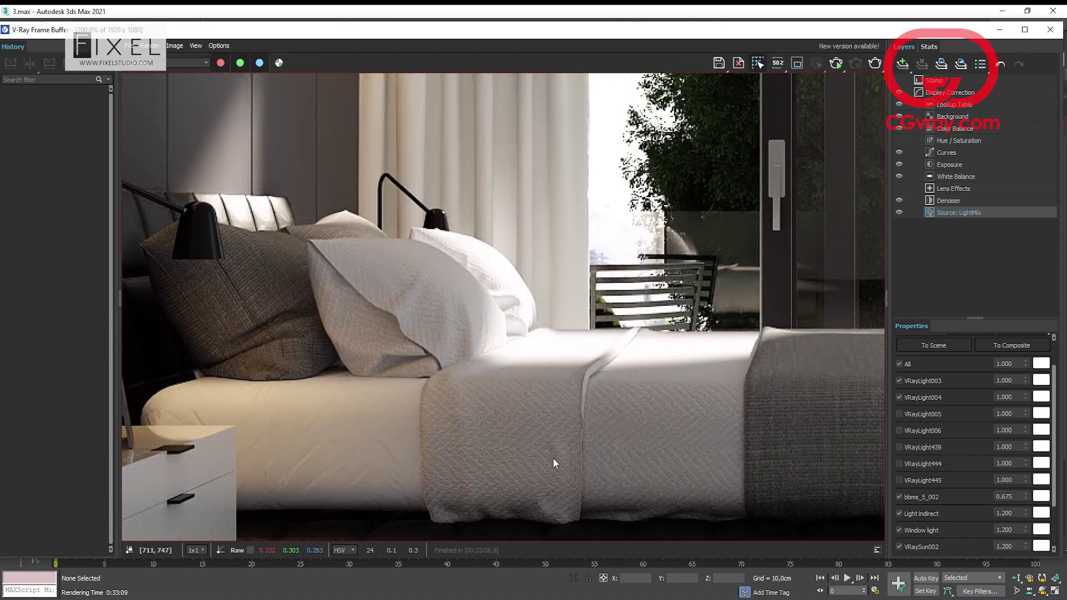
scroll(276, 407, down, 1)
scroll(282, 388, down, 1)
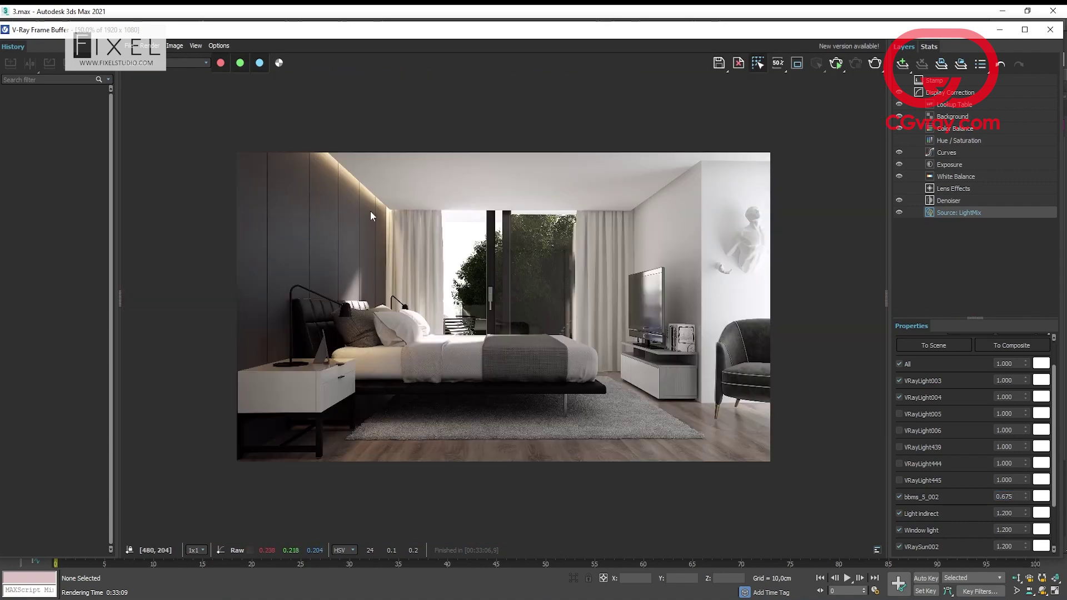
Step: Inspect the cove light and curtains in the render, and reduce the Exposure layer's Highlight Burn to 0.597
scroll(371, 205, up, 1)
scroll(345, 139, up, 1)
scroll(344, 140, down, 1)
scroll(452, 223, up, 1)
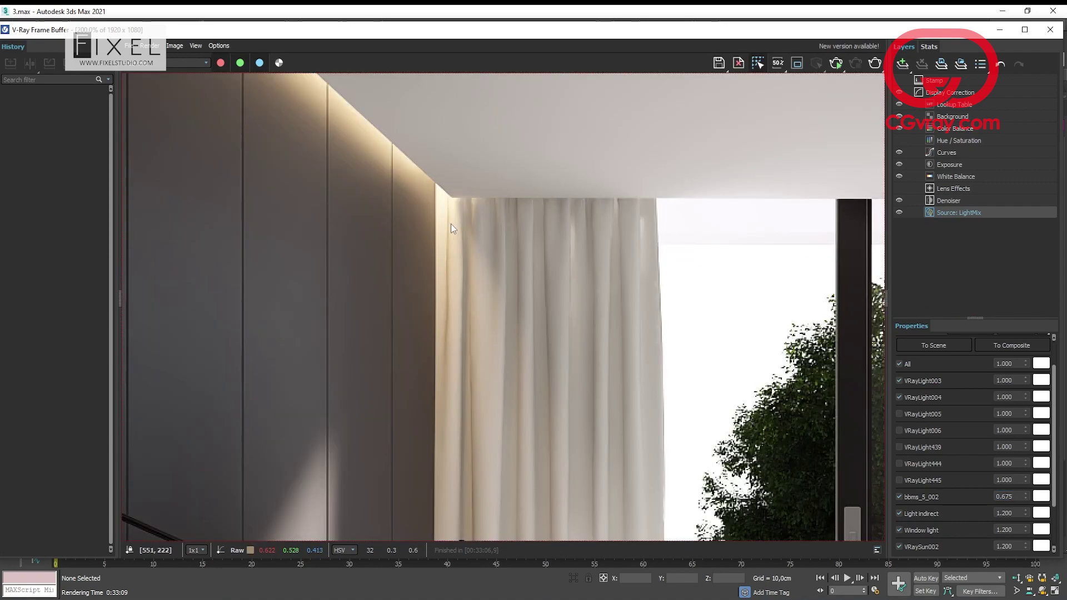
scroll(451, 224, down, 1)
click(967, 165)
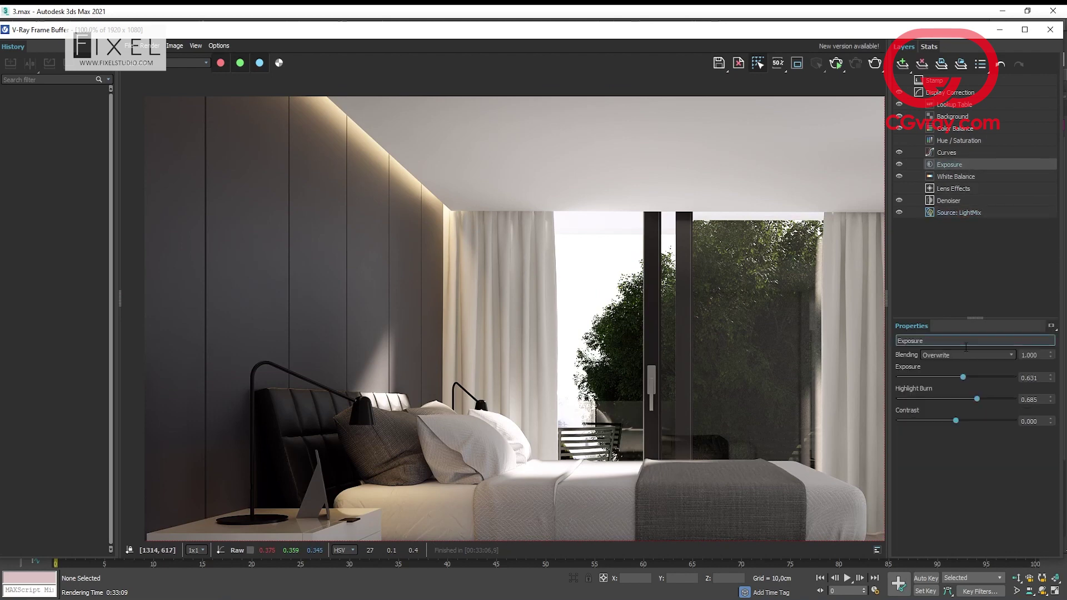
drag(978, 402, 972, 401)
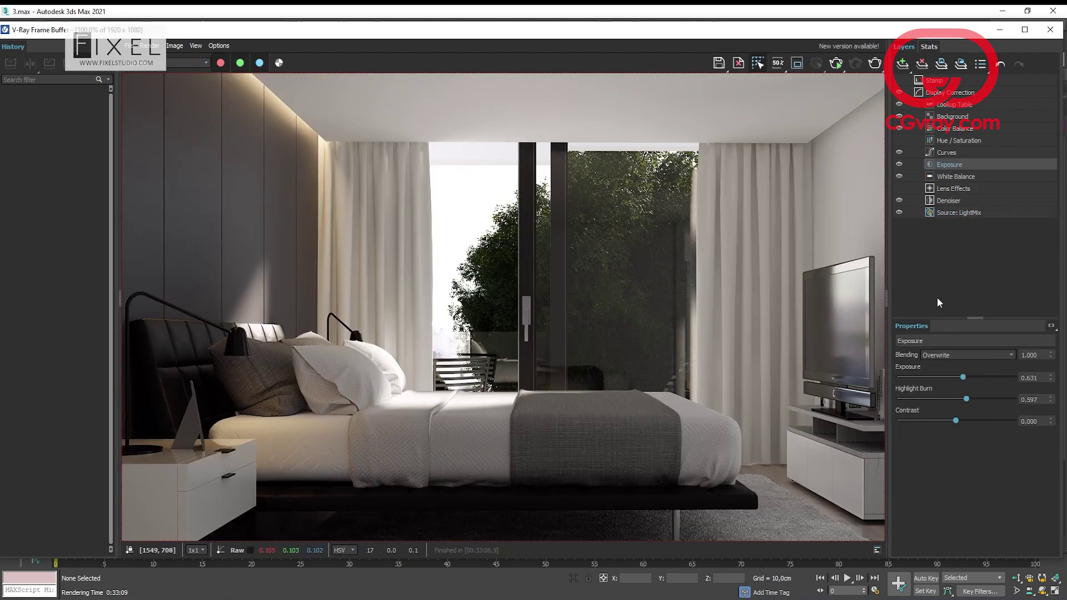
Step: Toggle the Self Illumination and Rest contributions in the LightMix to compare their effect on the render
click(956, 213)
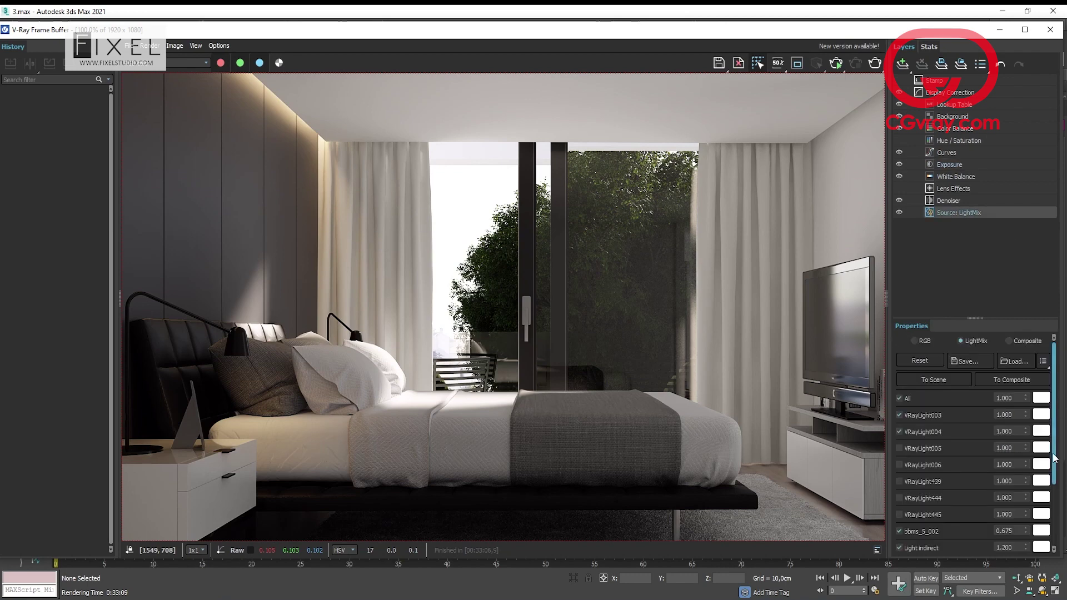
drag(1055, 457, 1052, 556)
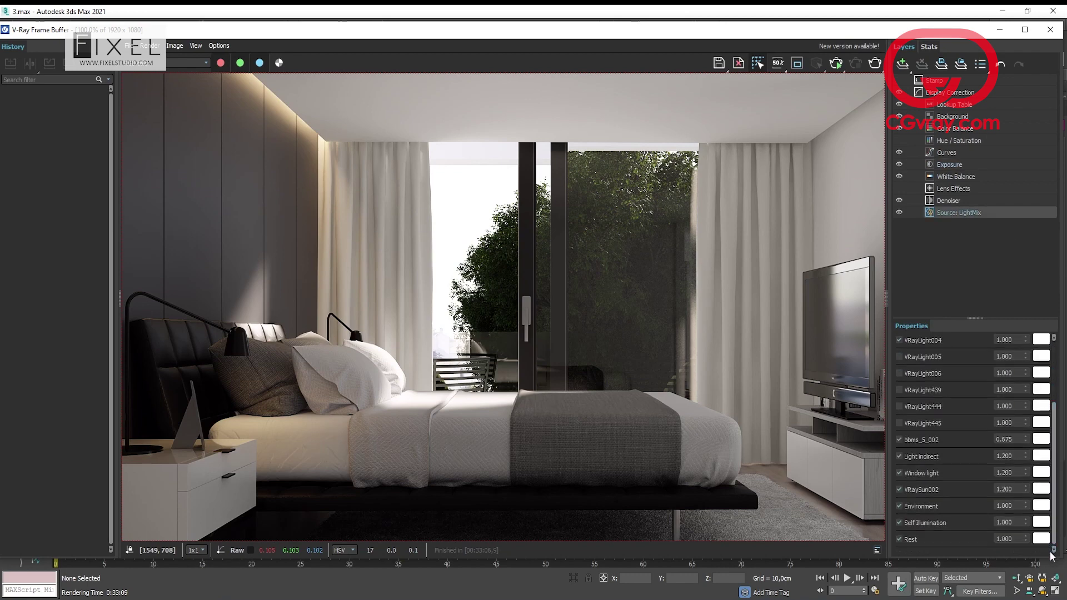
click(901, 523)
click(901, 540)
click(901, 540)
scroll(754, 245, down, 2)
scroll(827, 234, up, 3)
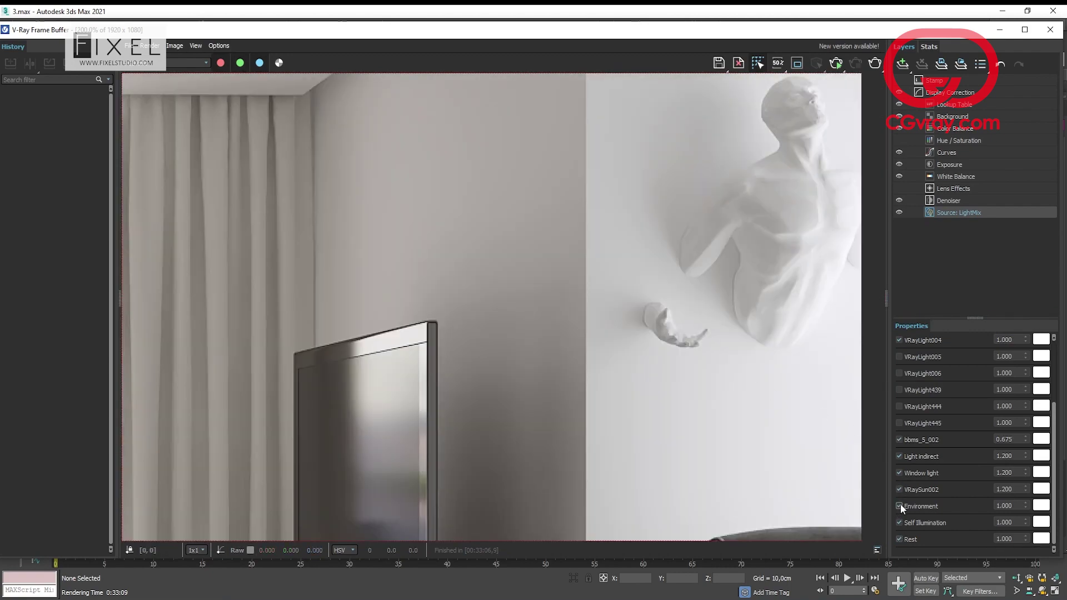
Step: Compare the render with and without Window light, and set its LightMix intensity to 1
click(899, 472)
click(899, 472)
drag(1016, 475, 961, 476)
text(1)
key(Return)
scroll(762, 378, down, 2)
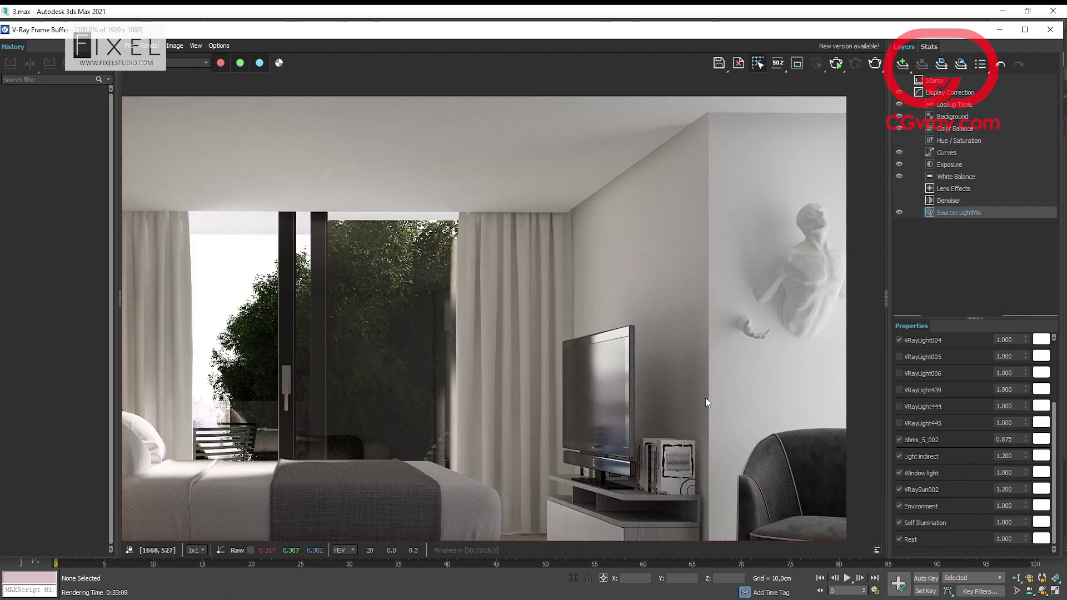
scroll(665, 436, up, 1)
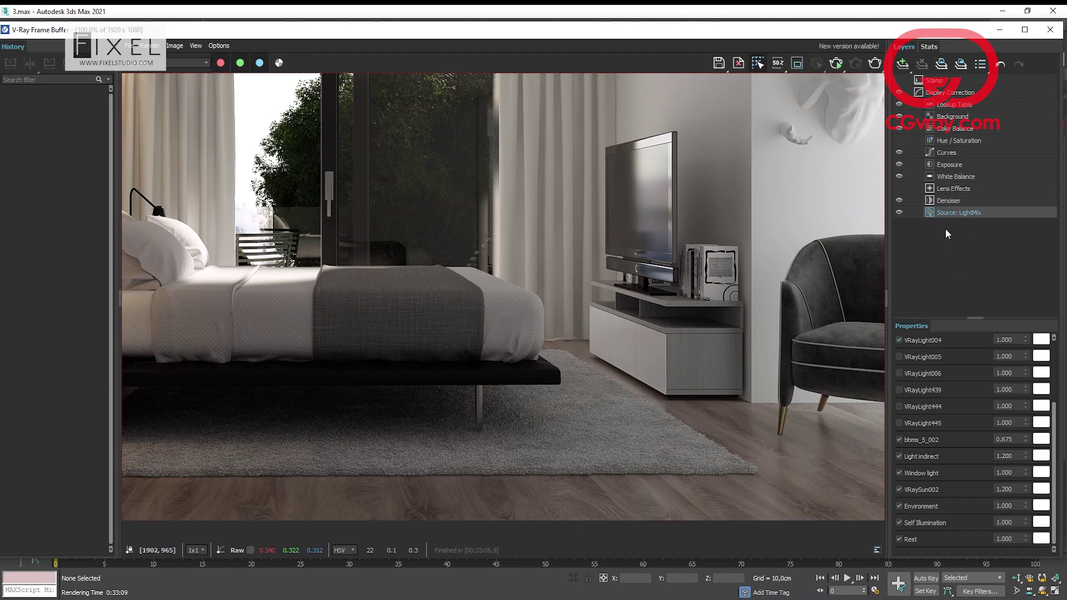
click(948, 95)
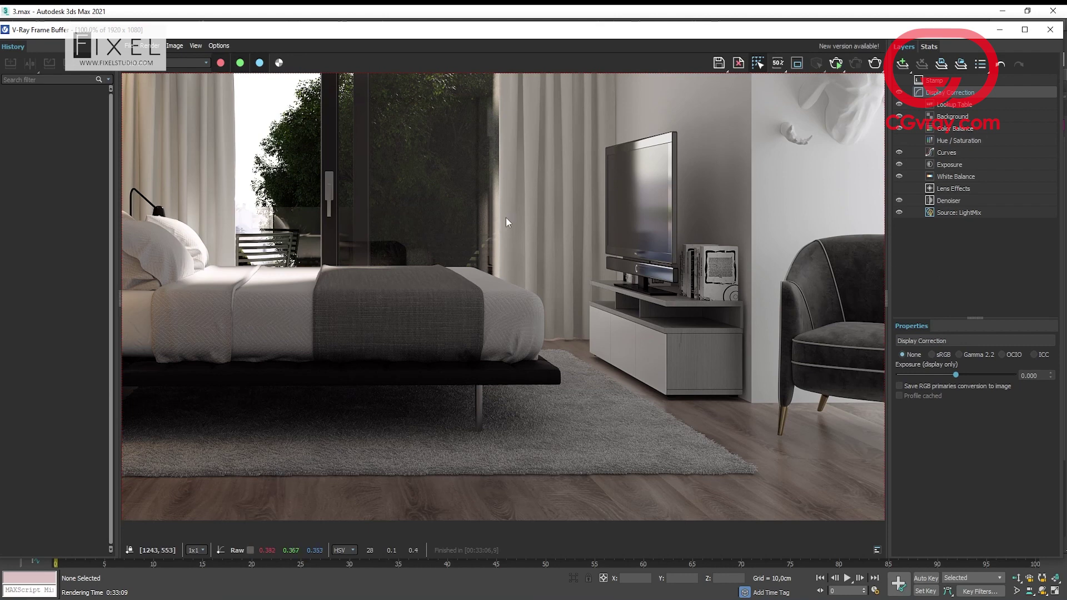
scroll(389, 184, down, 1)
scroll(300, 311, up, 2)
scroll(667, 289, down, 2)
scroll(751, 286, up, 1)
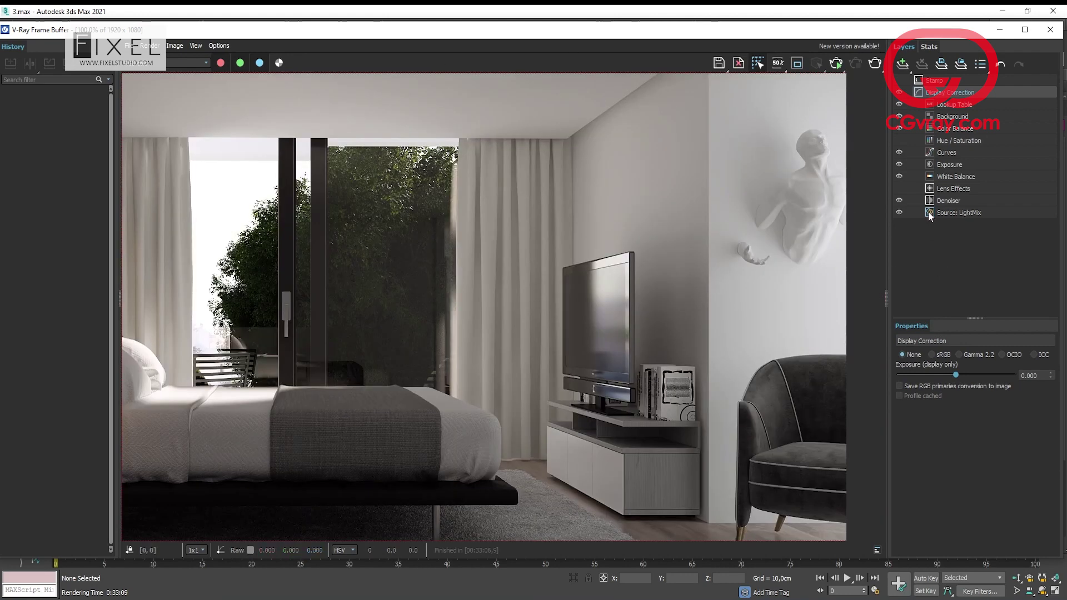
Step: Add a Cryptomatte mask to the Color Balance layer and reset its Magenta-Green value to 0
click(956, 128)
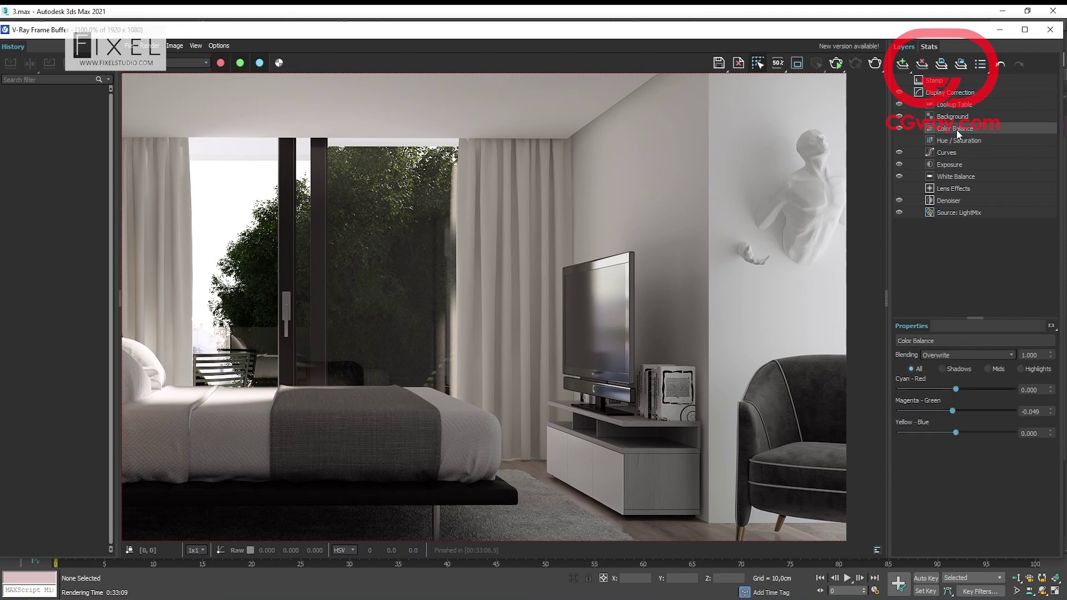
click(1053, 327)
click(1023, 365)
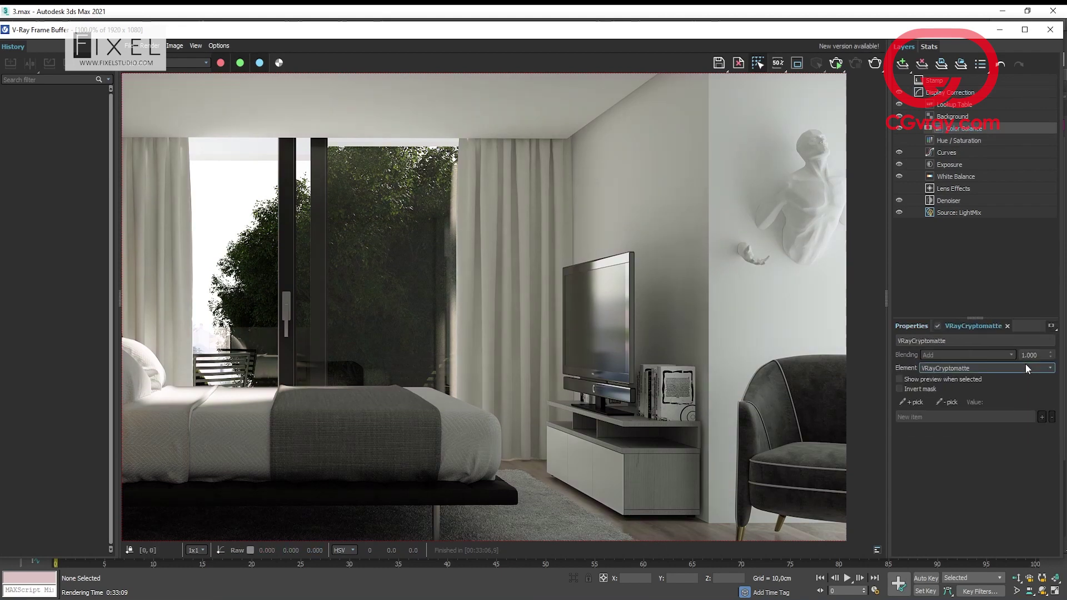
click(912, 326)
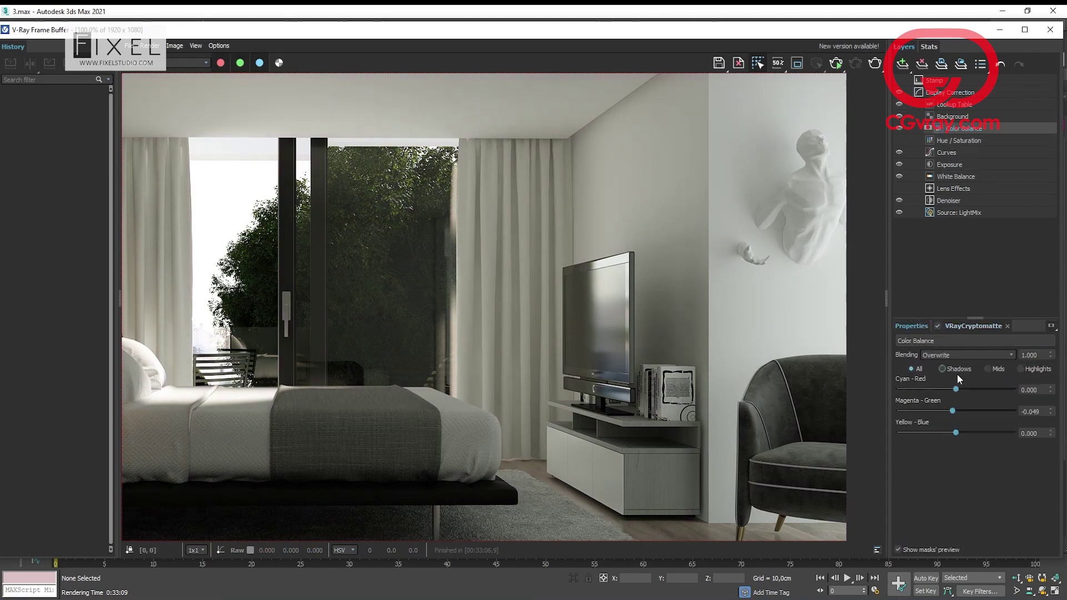
drag(1041, 412, 1027, 412)
text(0)
key(Return)
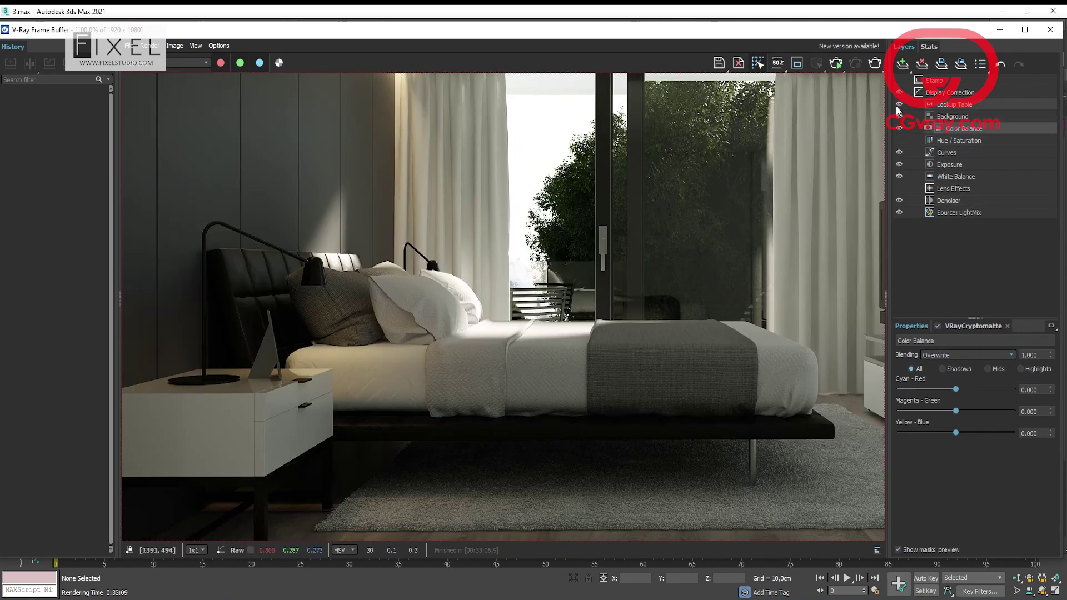
Step: Disable the Lookup Table layer and pick the rug (Forest001) into the Color Balance layer's Cryptomatte mask
click(899, 115)
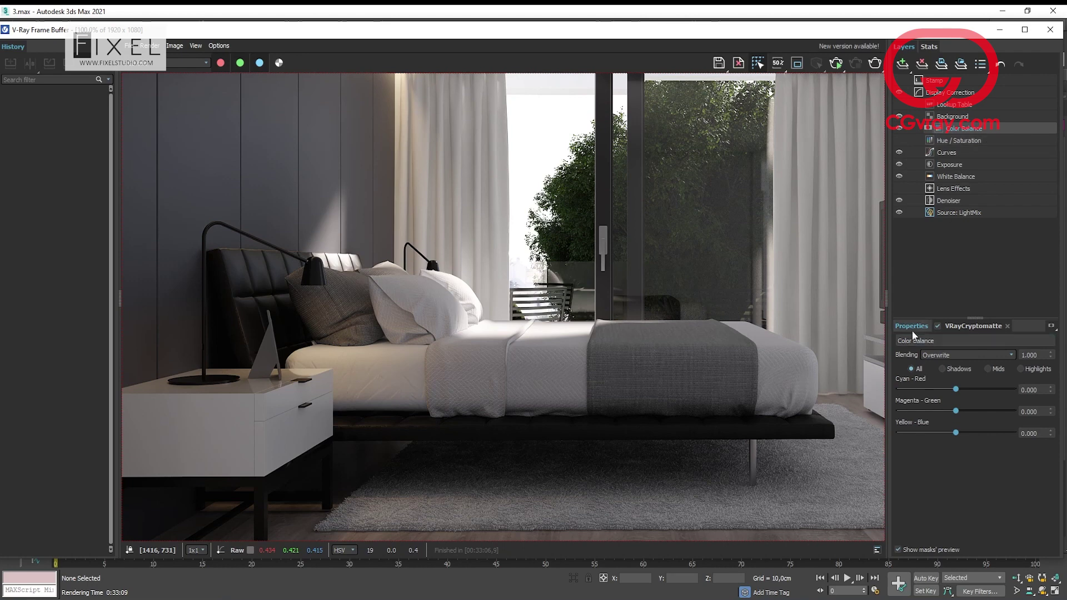
click(970, 326)
click(915, 402)
click(784, 493)
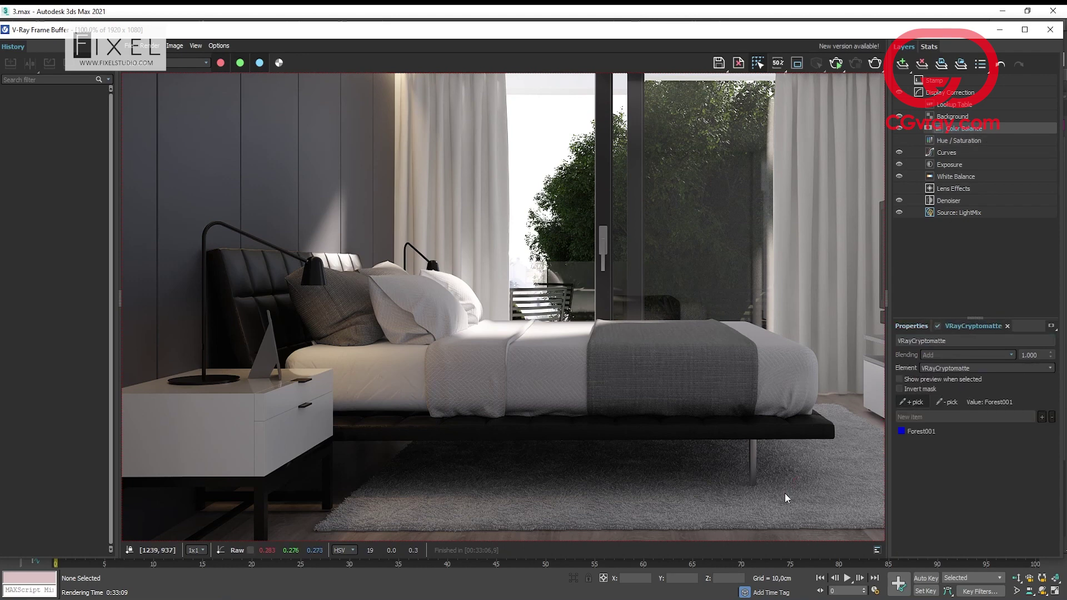
Step: Try a colour shift on the masked rug, and reset the Color Balance values to 0
click(920, 329)
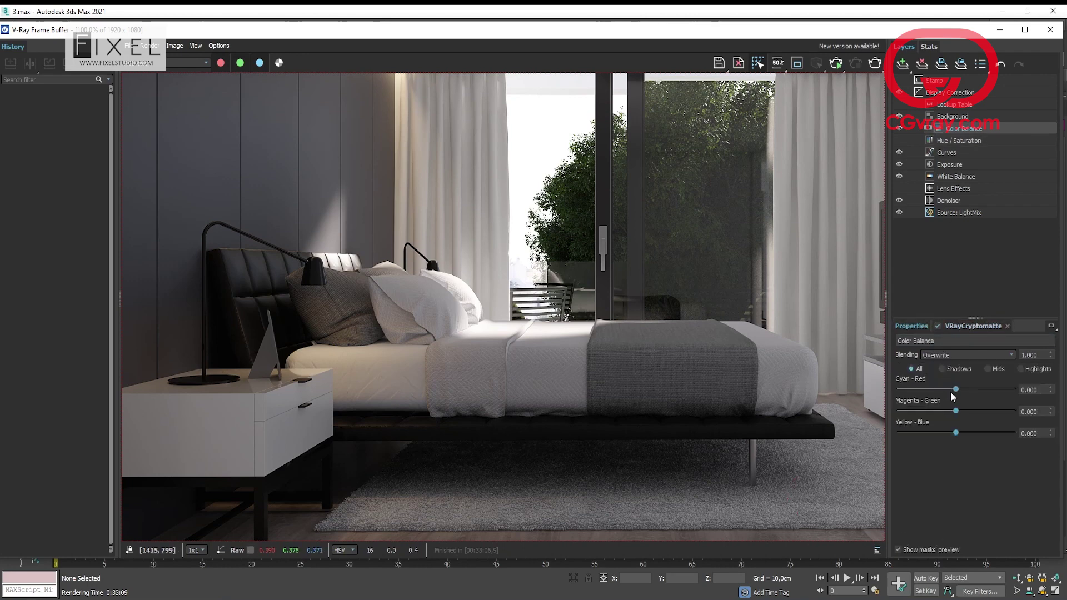
drag(955, 389, 955, 414)
key(Tab)
double_click(1036, 412)
text(0)
key(Tab)
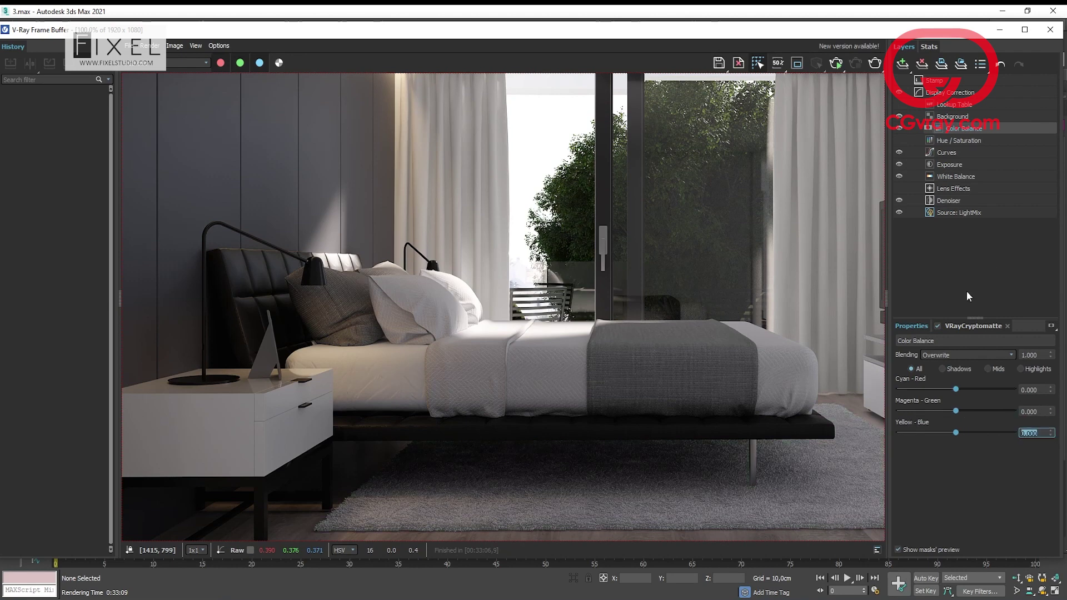
Step: Add a second Exposure layer above the existing one and limit it to the rug (Forest001) with a Cryptomatte mask
click(968, 163)
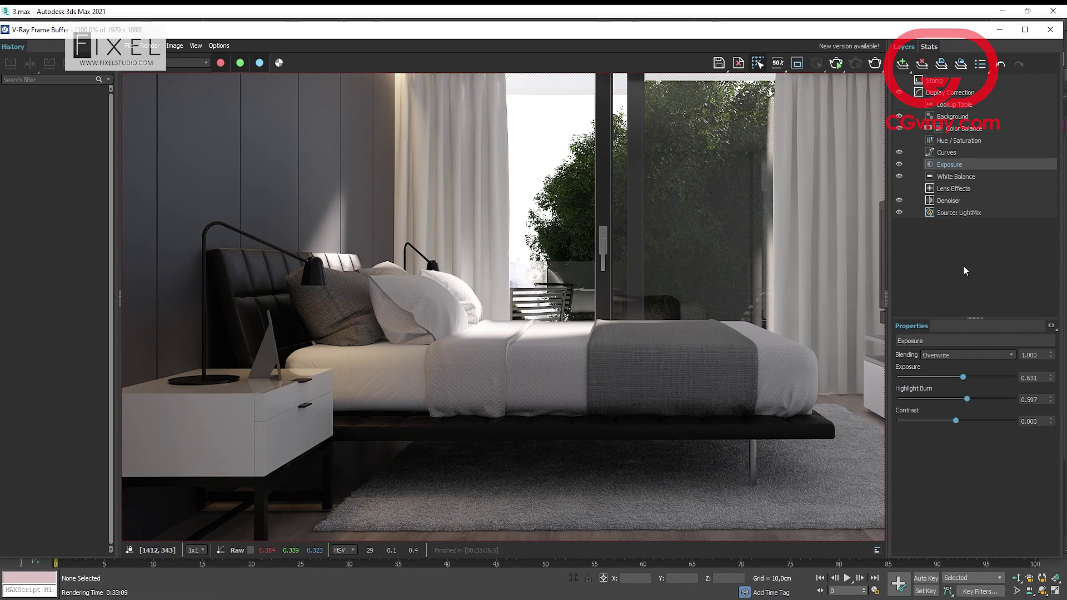
click(903, 63)
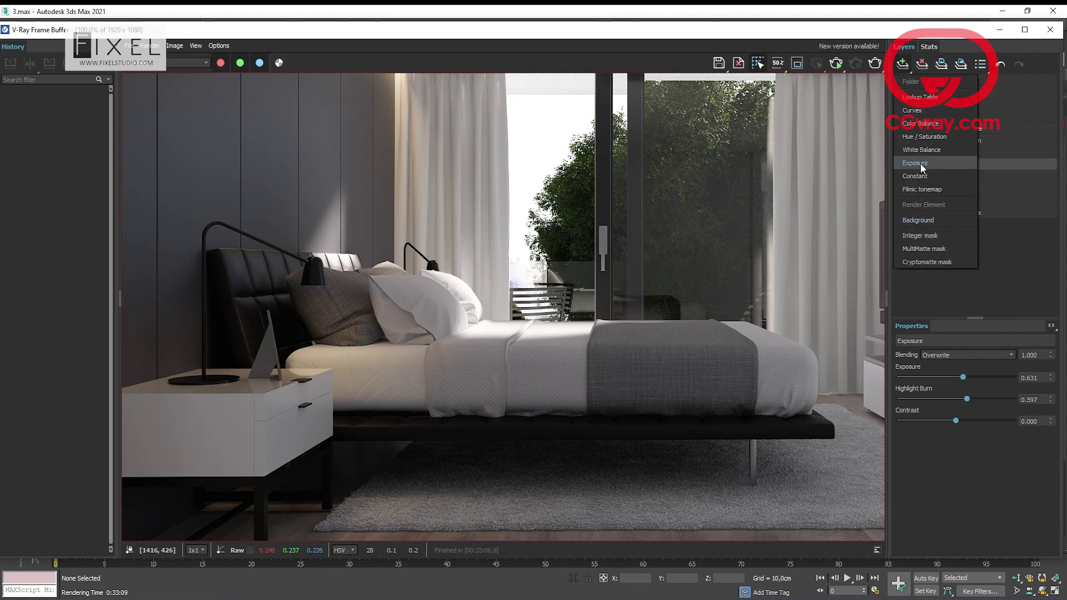
click(934, 165)
click(1051, 326)
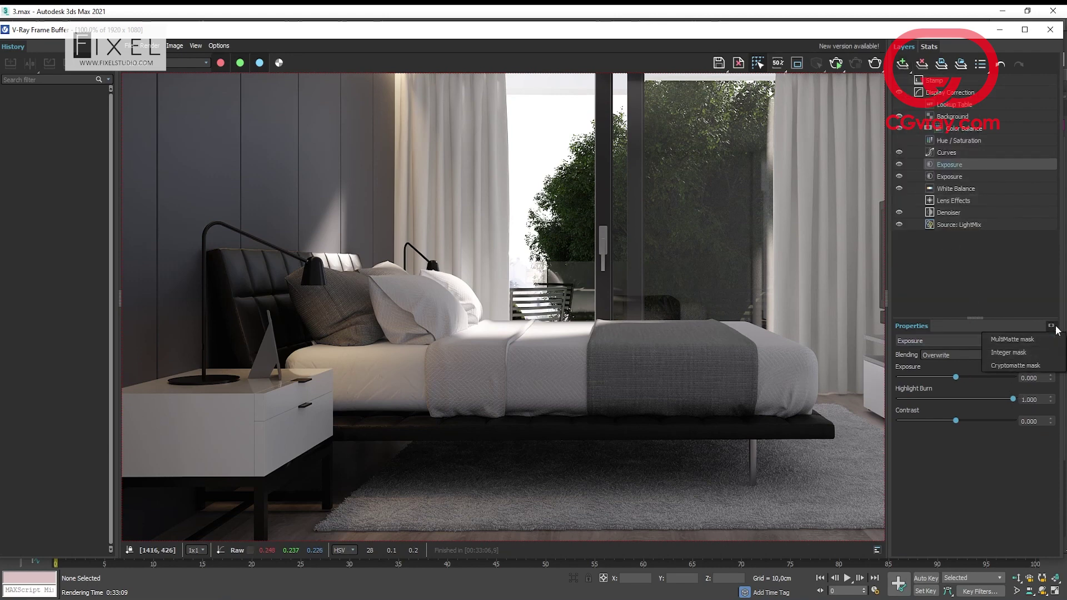
click(1018, 364)
click(913, 402)
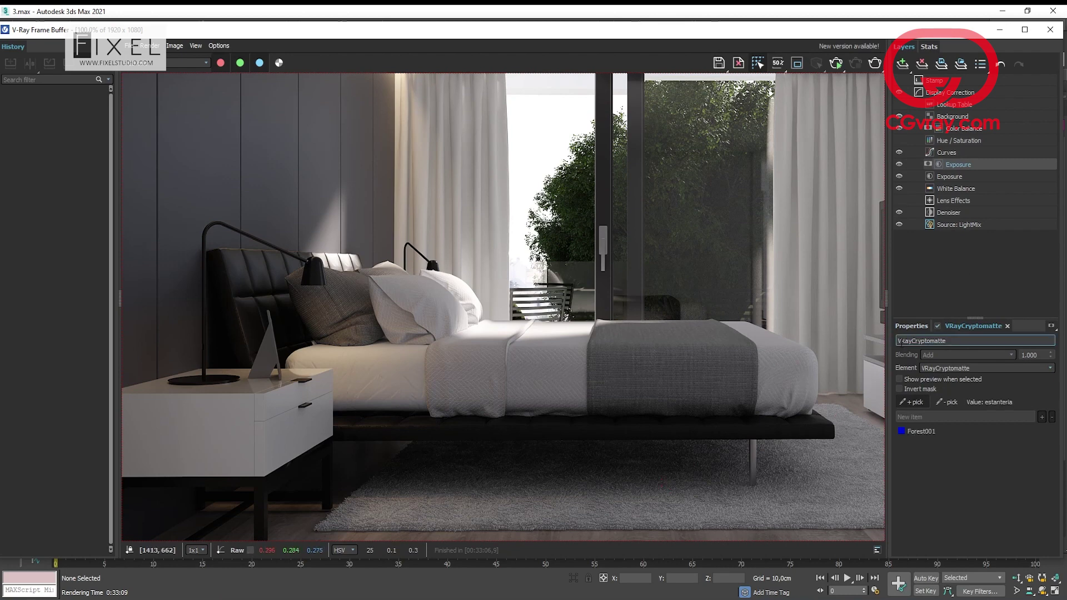
Step: Brighten the rug by setting the masked Exposure layer's Exposure to 0.291
click(913, 327)
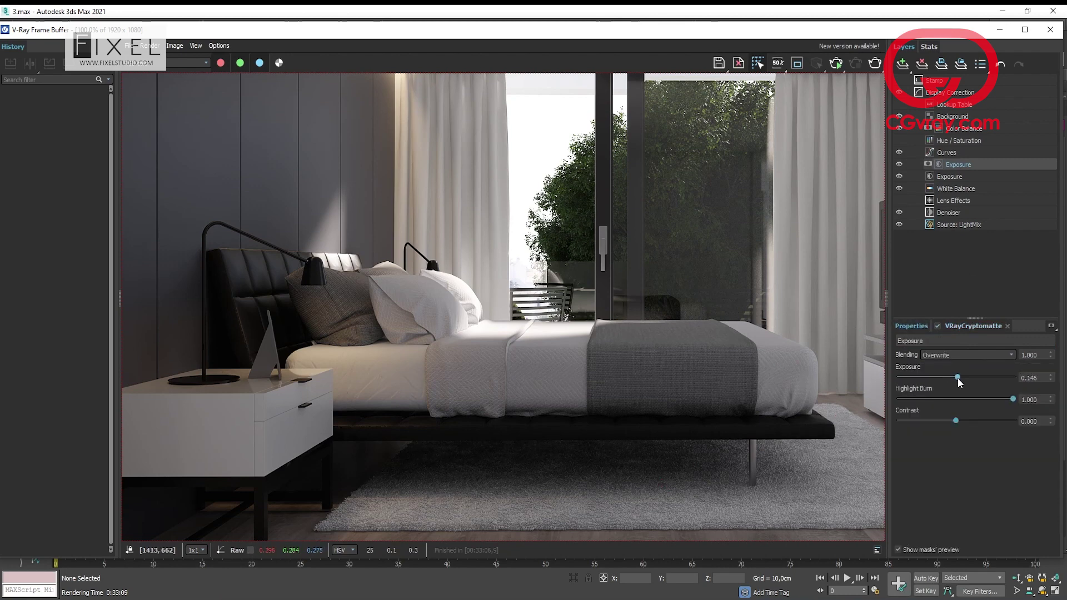
drag(959, 378, 959, 379)
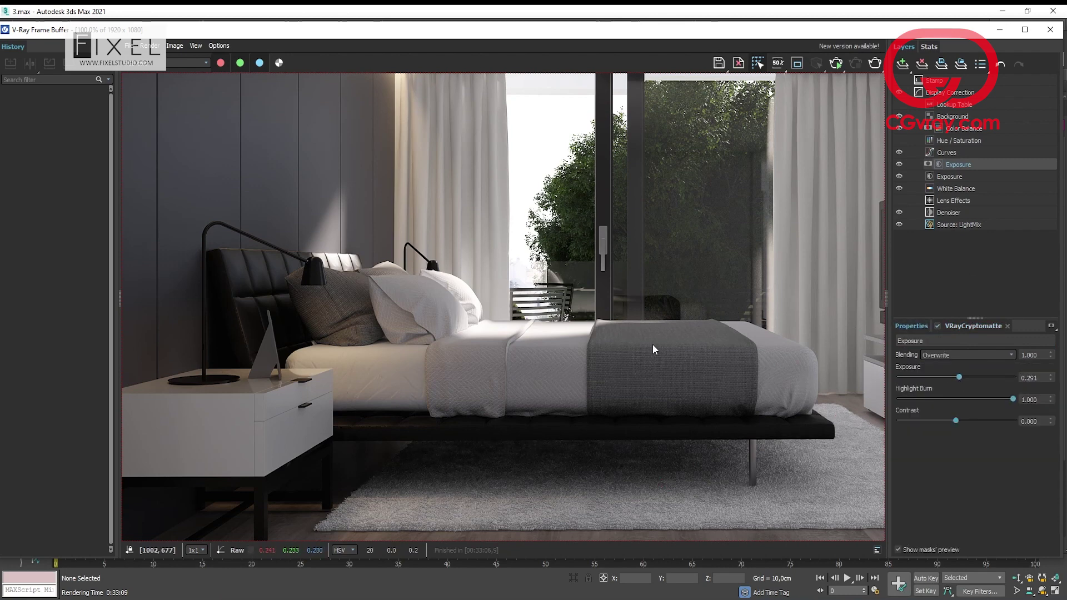
middle_drag(651, 345, 403, 288)
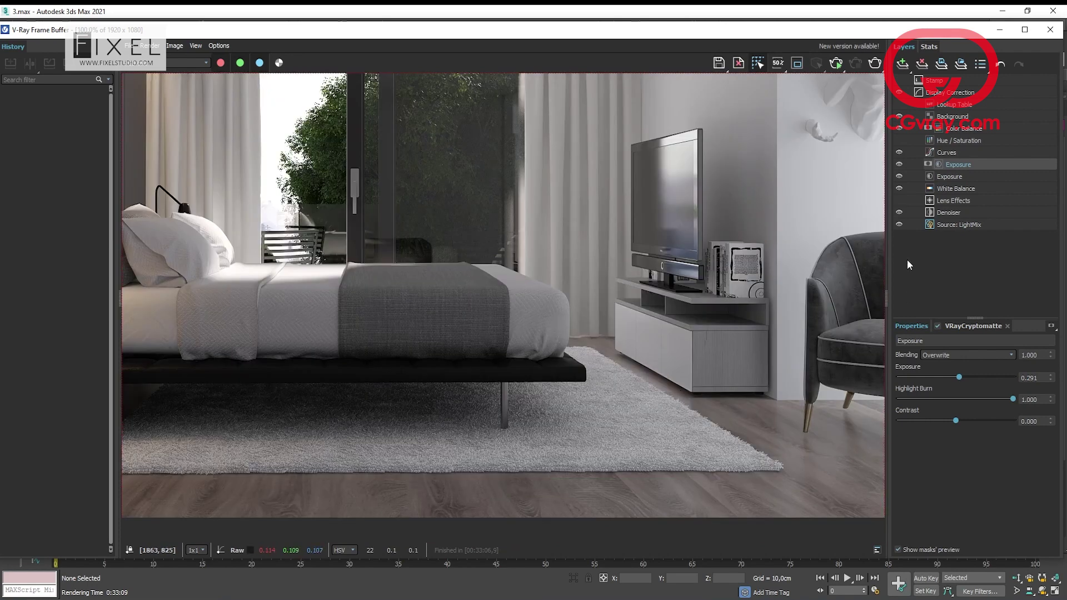
Step: Add another Exposure layer with a Cryptomatte mask on the wooden floor (Line200125) and set its Exposure to -0.243
click(904, 65)
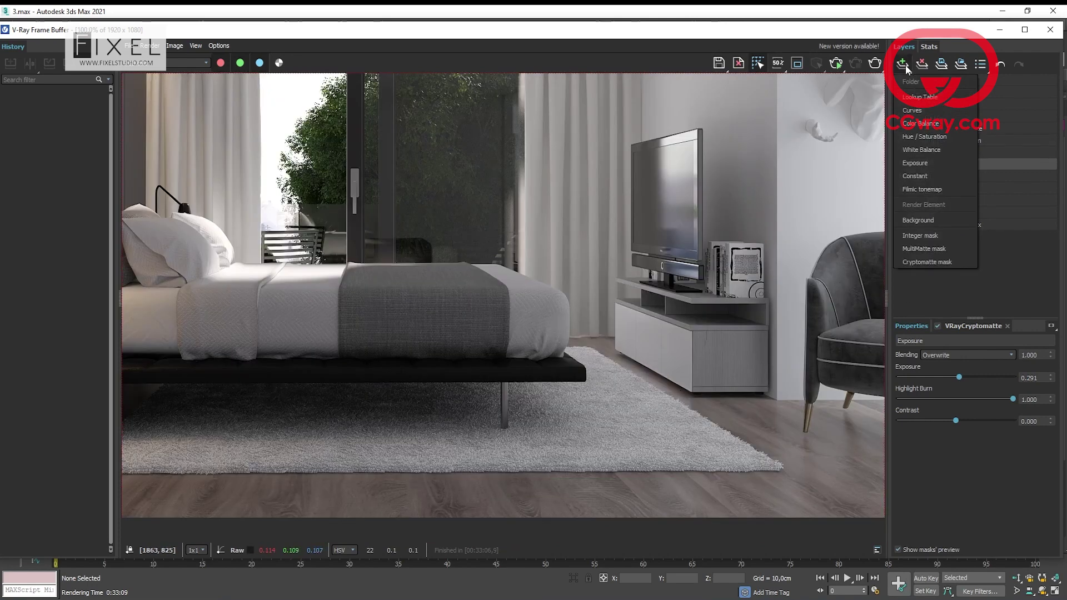
click(917, 165)
click(1051, 326)
click(1008, 365)
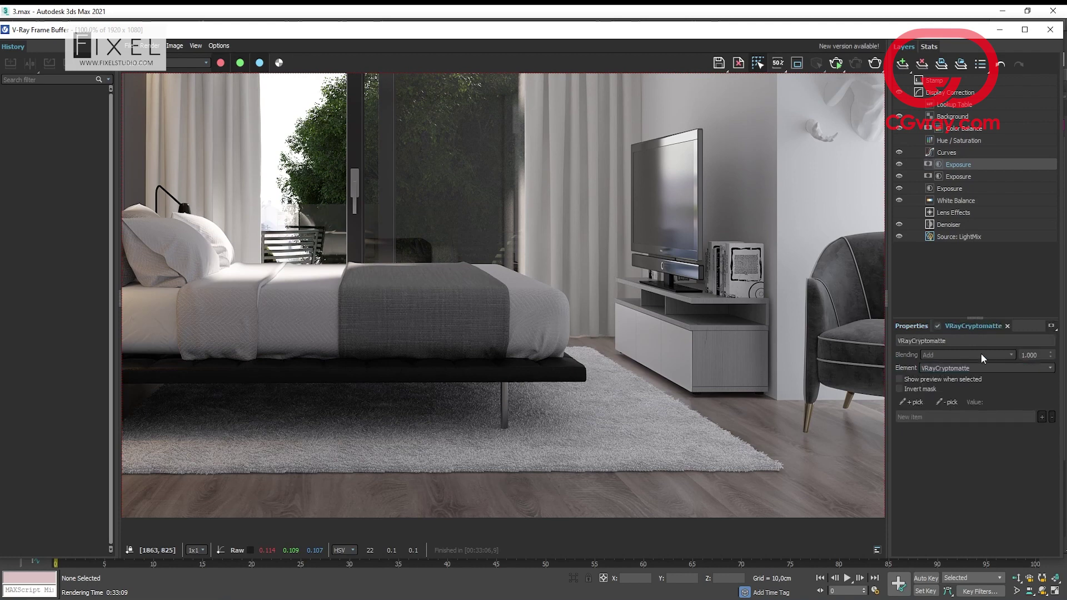
click(916, 402)
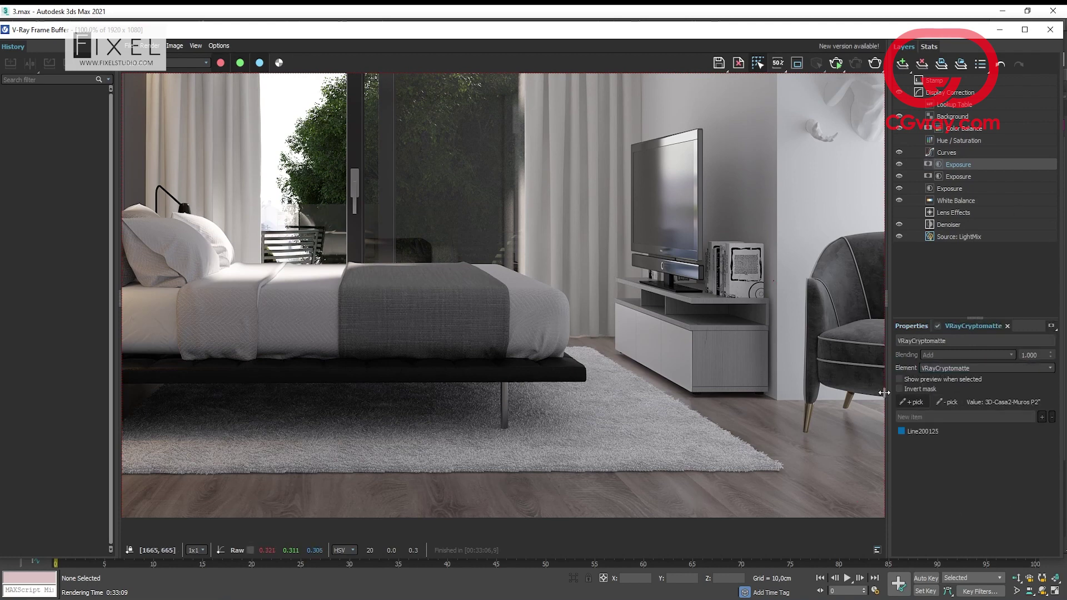
click(912, 326)
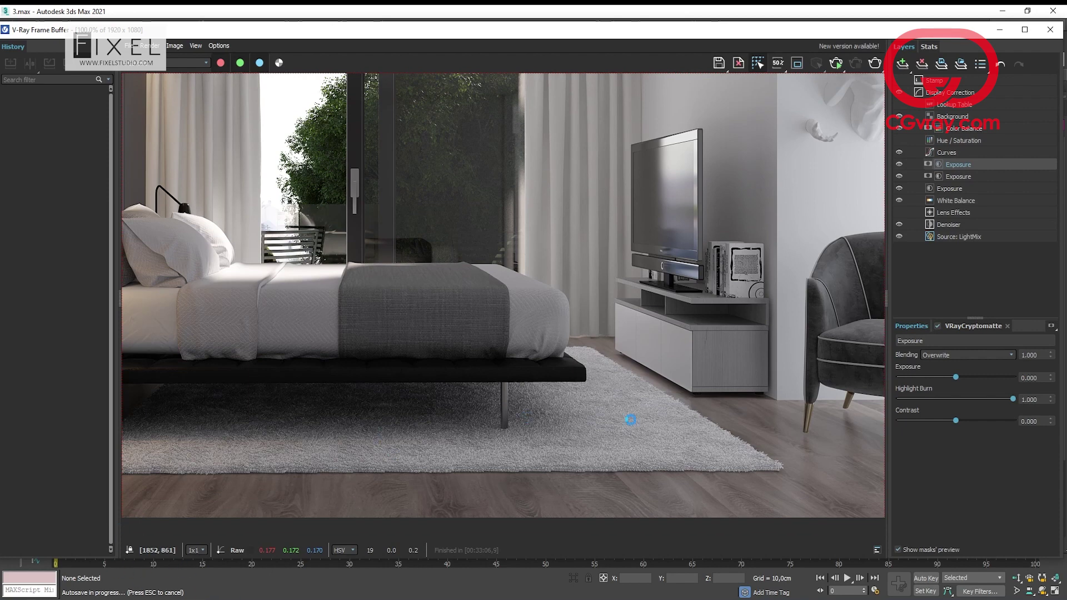
drag(955, 376, 953, 375)
Step: Examine the brightness of the rug and floor in the whole render and up close
scroll(459, 474, down, 2)
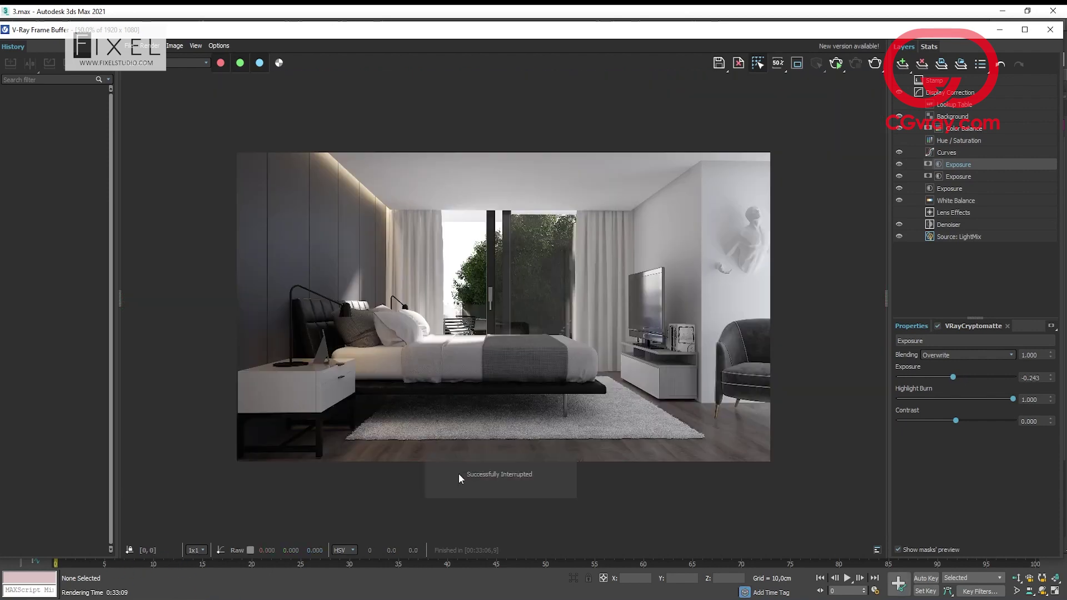
scroll(409, 473, up, 1)
scroll(481, 449, down, 1)
scroll(760, 420, up, 2)
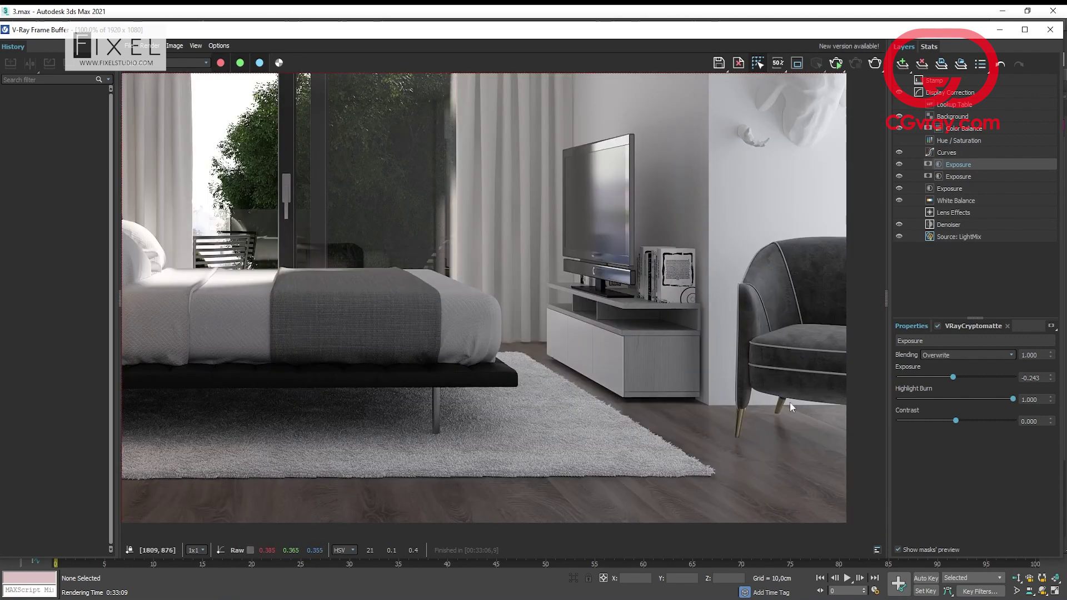
scroll(621, 383, down, 2)
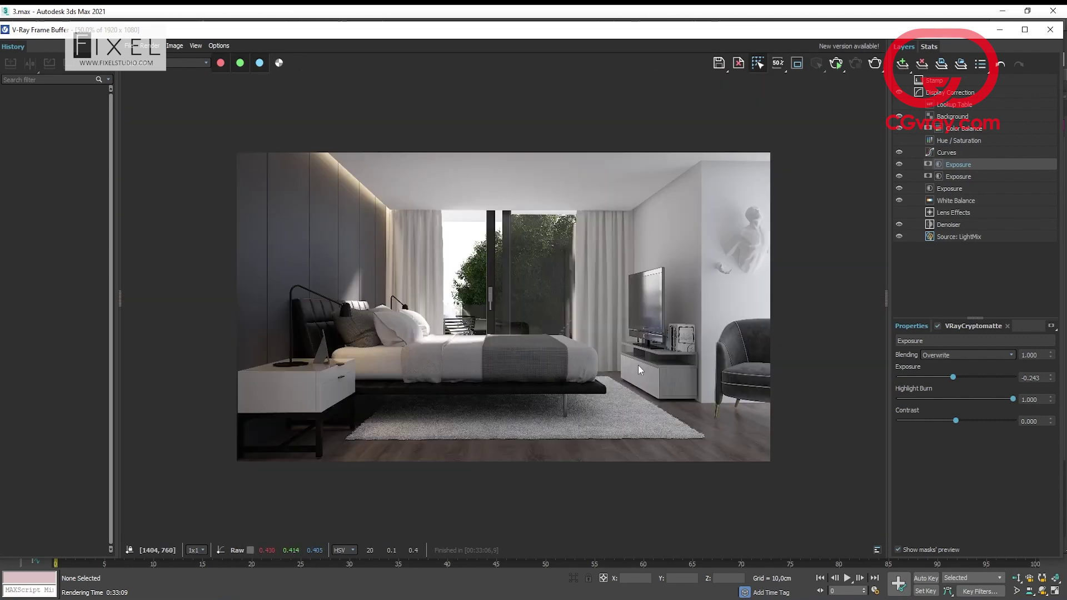
scroll(761, 312, up, 2)
scroll(760, 305, down, 1)
scroll(759, 306, up, 1)
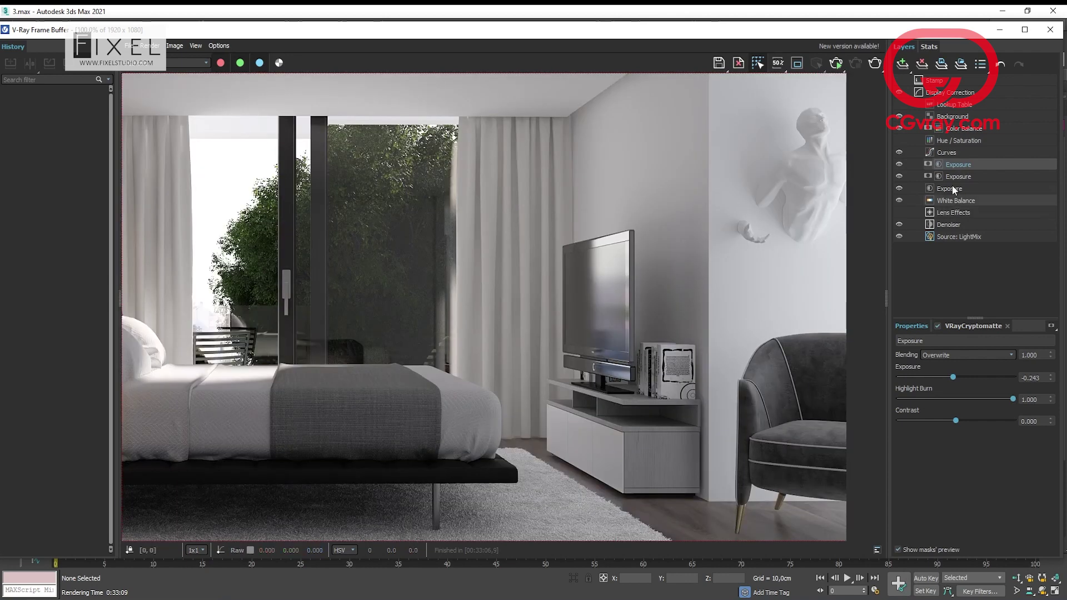
Step: Add another Color Balance layer with a Cryptomatte mask, and set Cyan-Red to -0.311 and Magenta-Green to 0.126
click(954, 132)
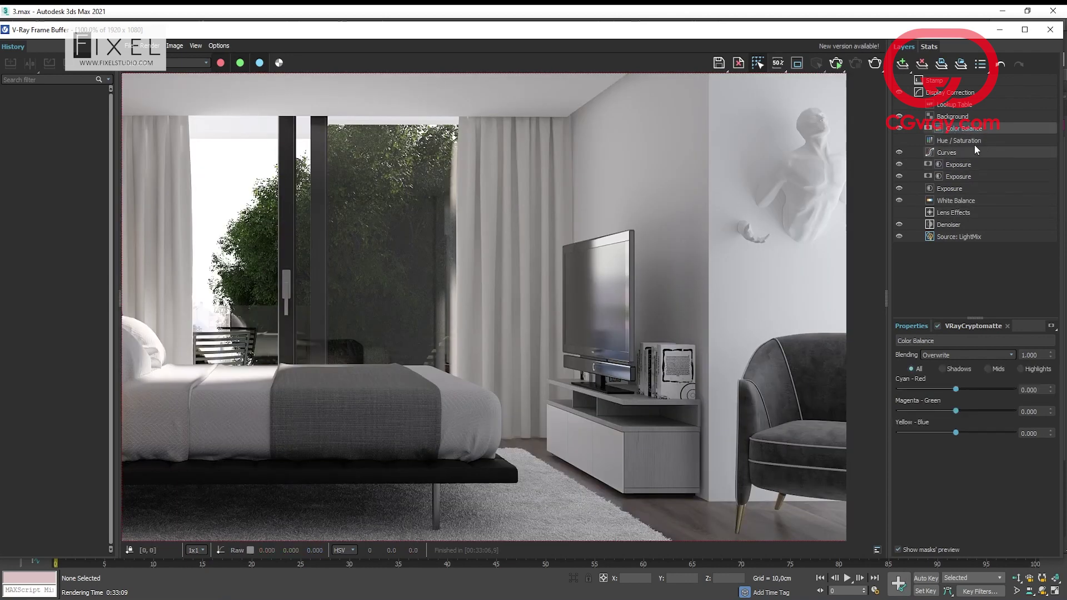
click(903, 65)
click(921, 131)
click(1051, 327)
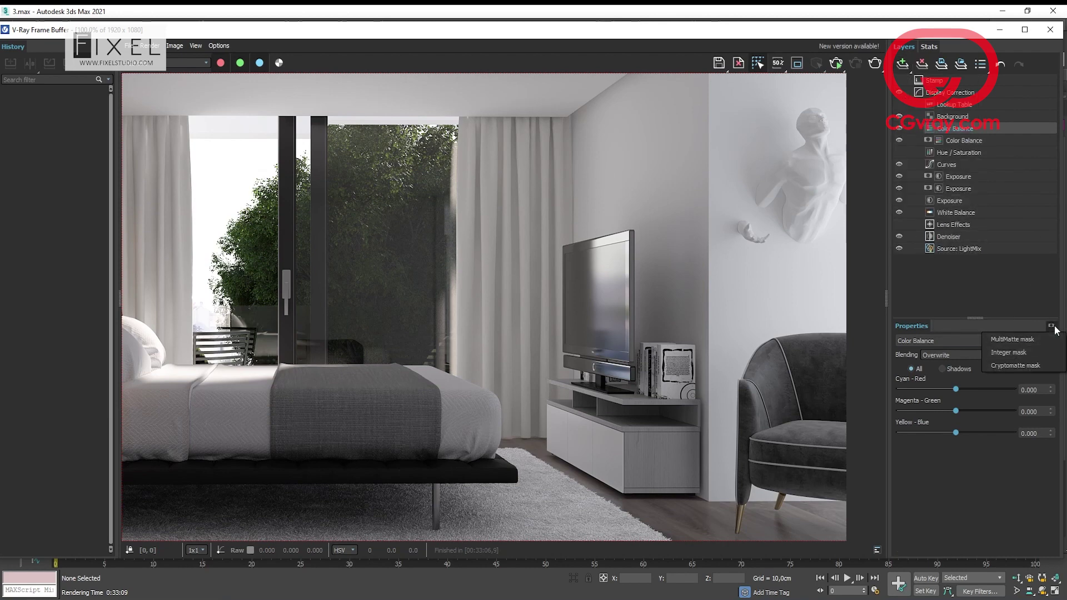
click(1039, 362)
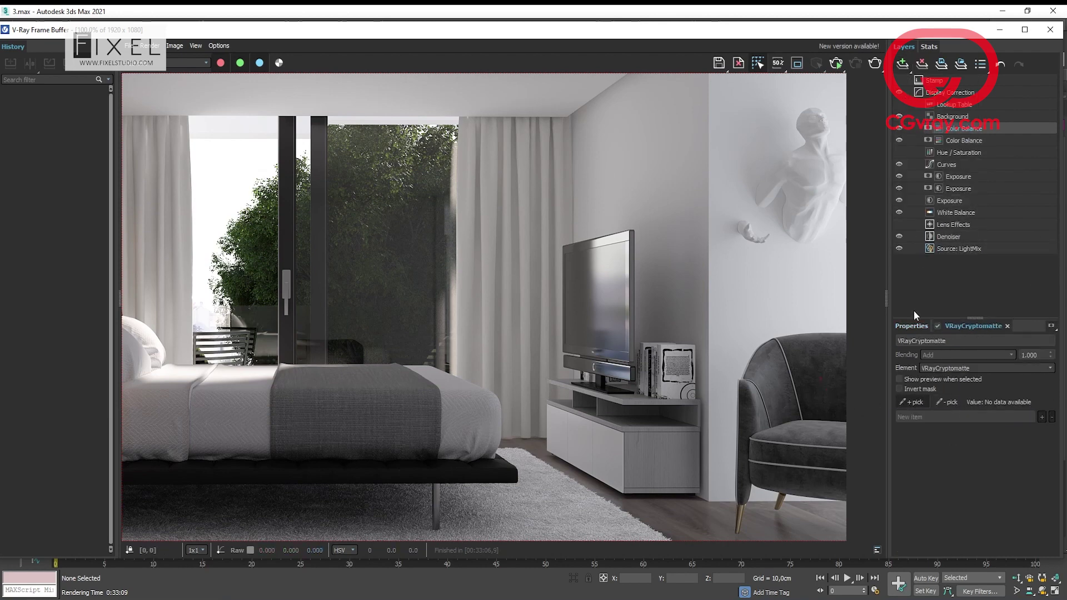
click(912, 326)
drag(957, 390, 963, 411)
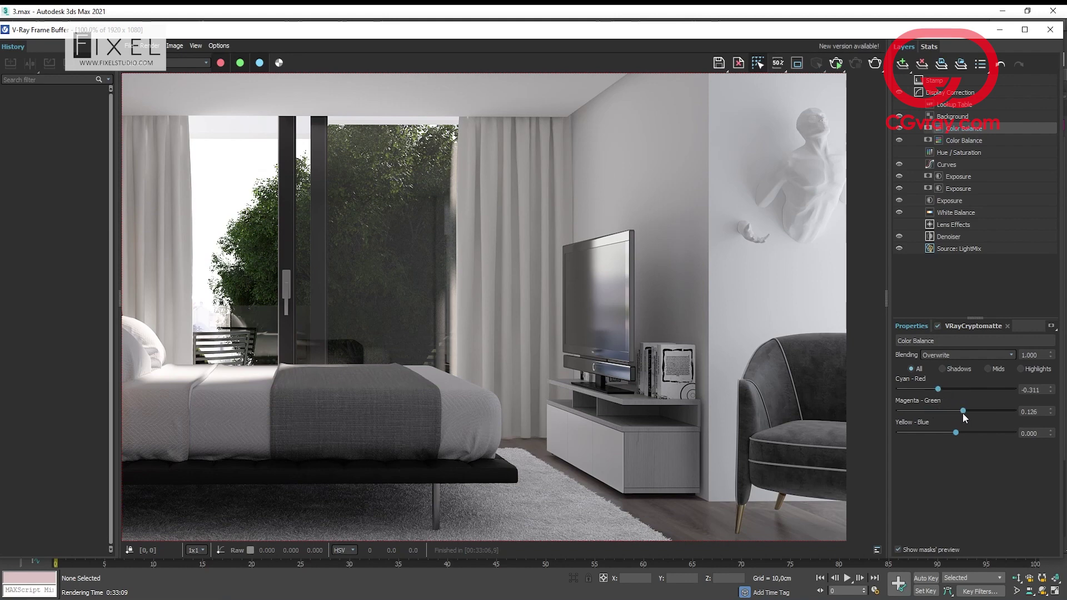
Step: Pick the armchair seat (Box050) into the new Color Balance layer's mask and set Cyan-Red to 0.194
click(963, 327)
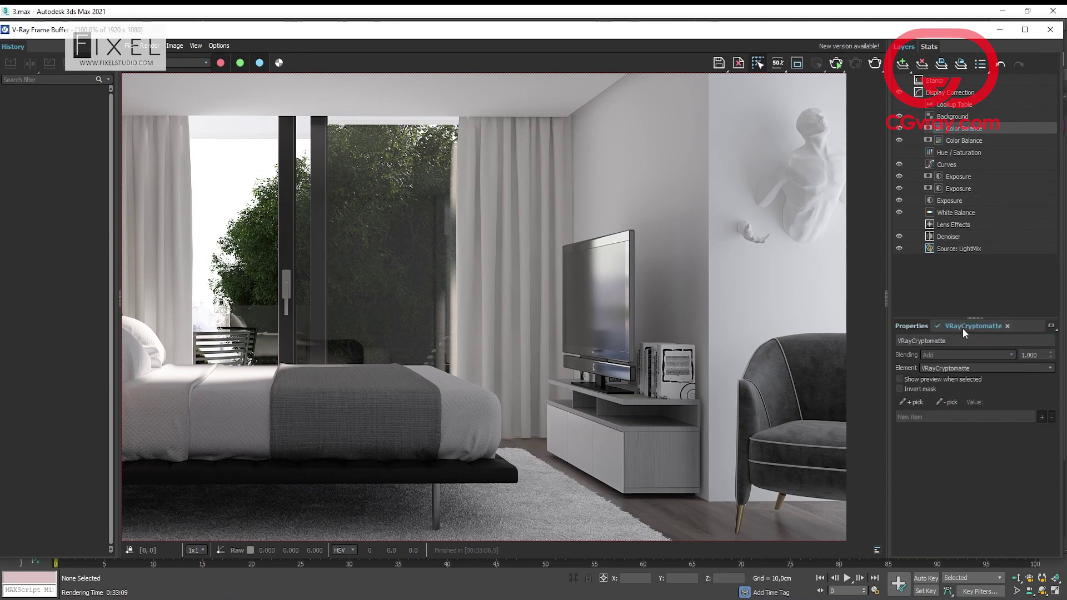
click(821, 428)
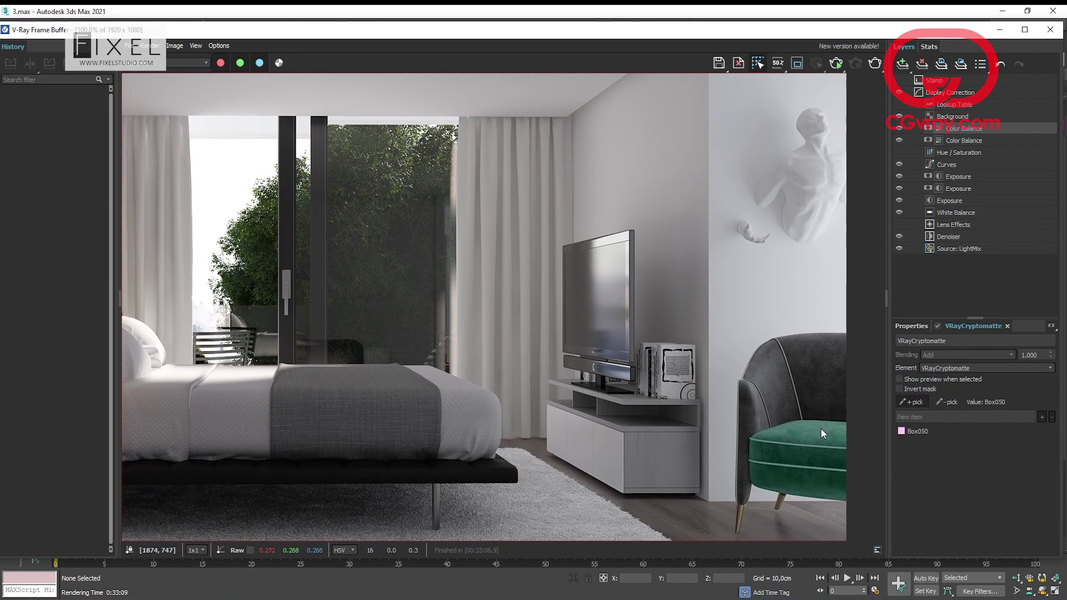
click(914, 326)
drag(938, 389, 967, 395)
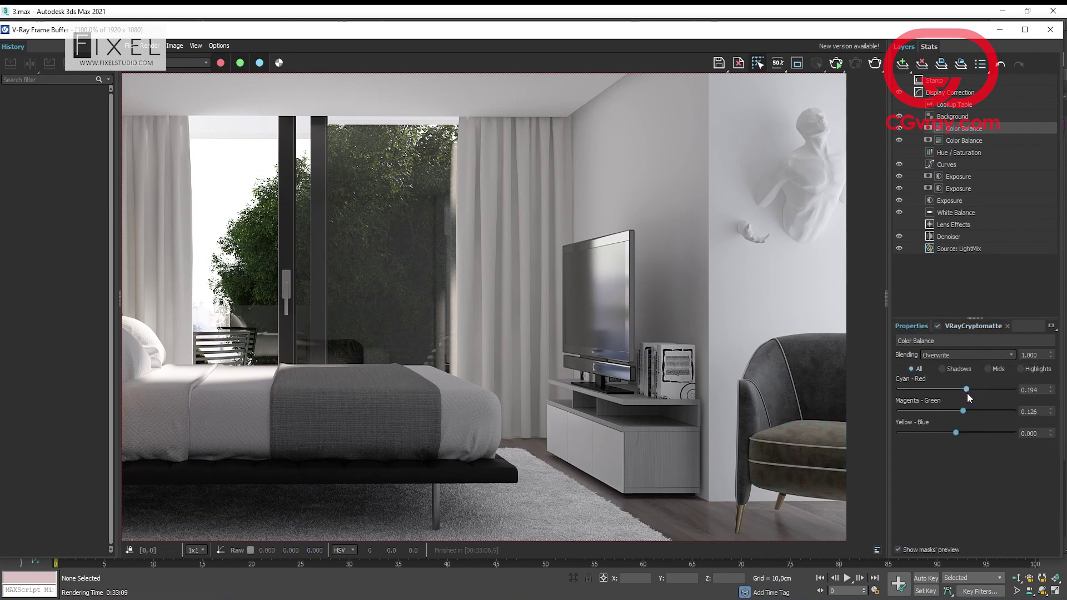
Step: Start adding objects to the upper Color Balance layer's Cryptomatte mask, check the armchair up close, and select the Box050 mask entry
click(964, 326)
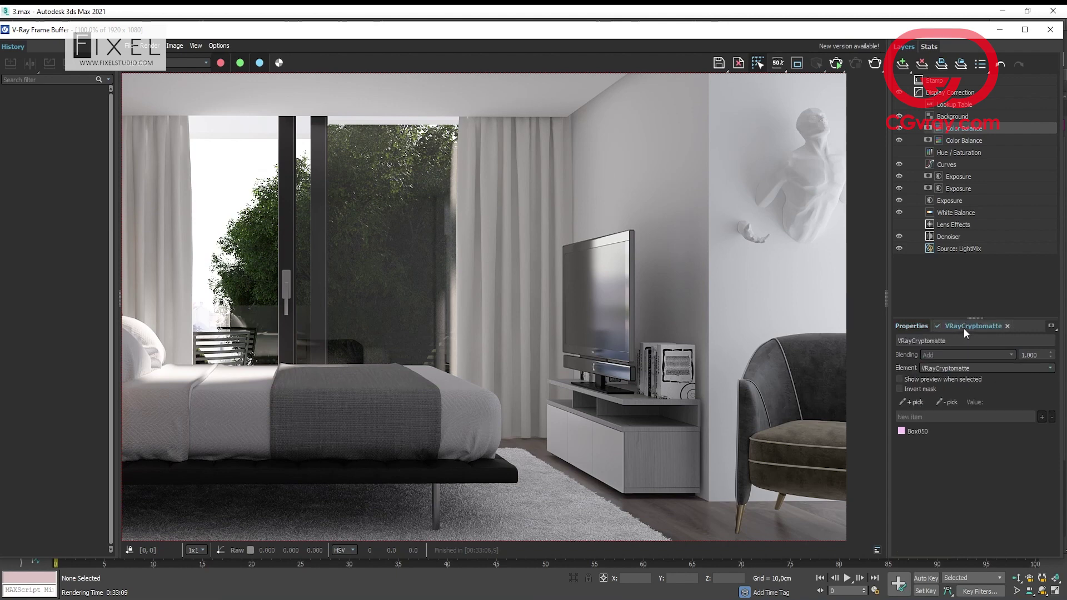
click(909, 403)
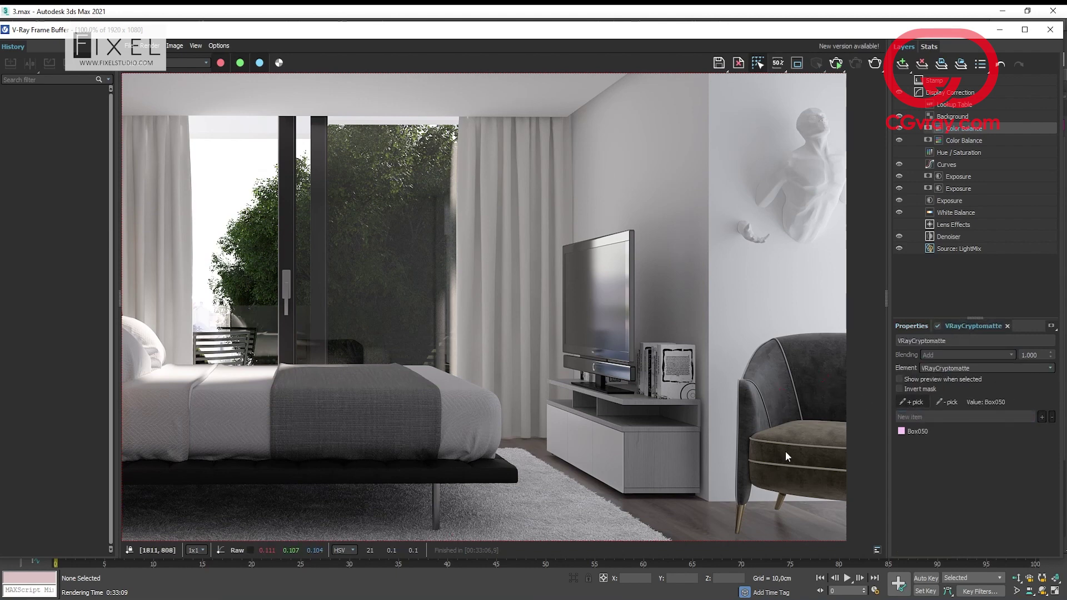
scroll(789, 439, up, 4)
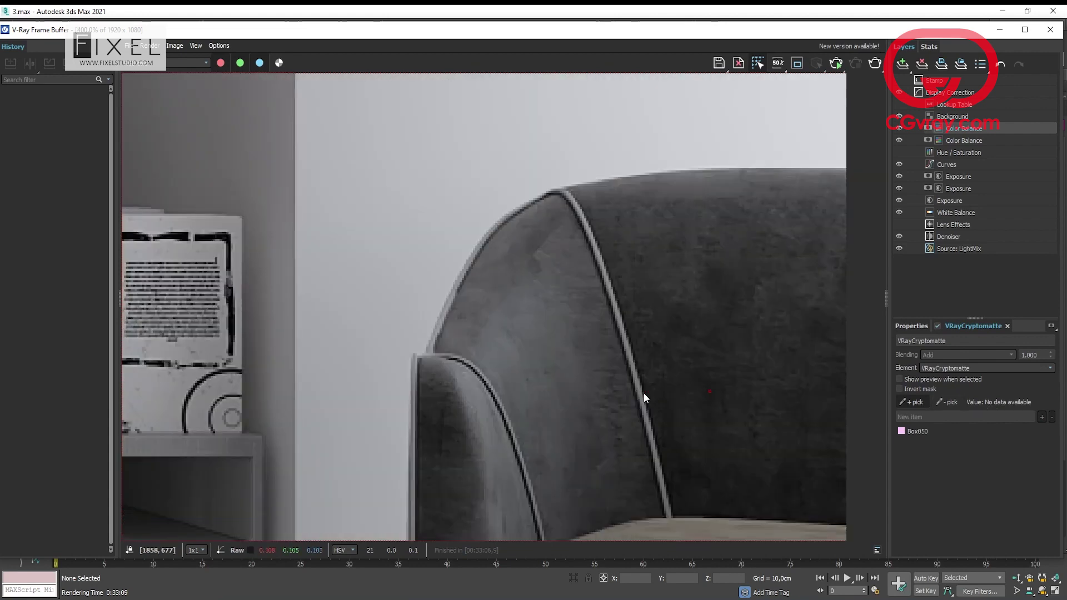
click(918, 431)
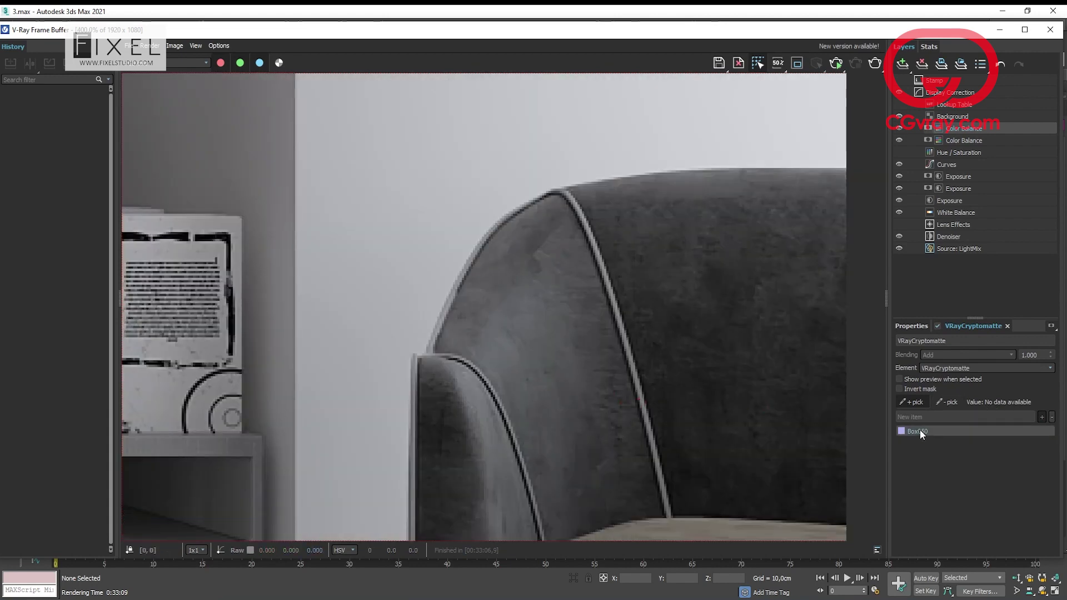
Step: Add the dark grey pillow behind the bedside lamp (PILLOWS-03) to the upper Color Balance layer's Cryptomatte mask
scroll(662, 389, down, 4)
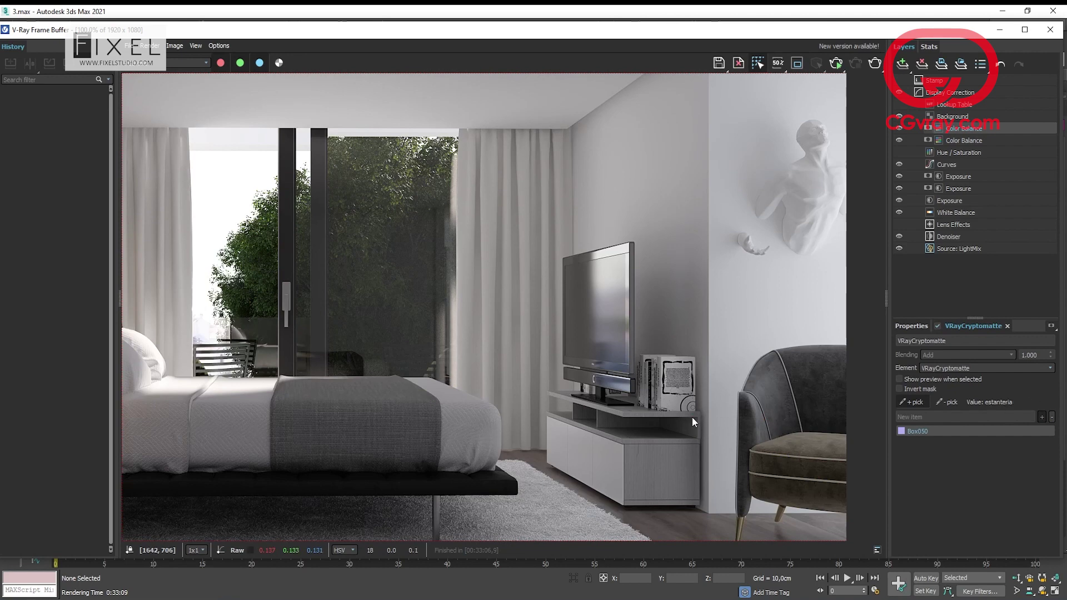
scroll(812, 511, up, 1)
scroll(795, 517, down, 2)
scroll(555, 356, up, 1)
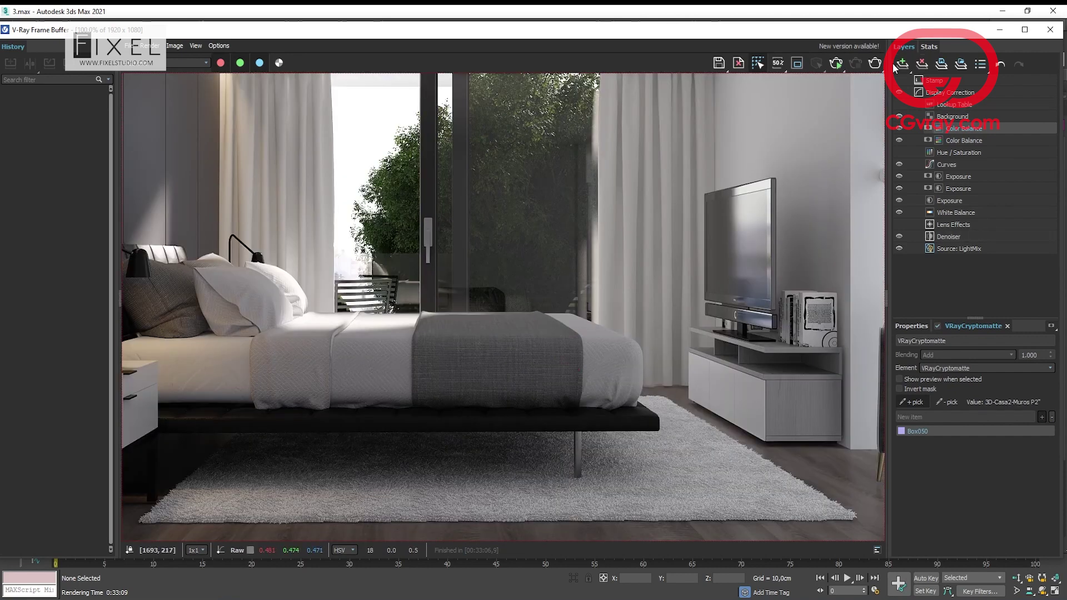
scroll(664, 192, down, 2)
scroll(307, 312, up, 3)
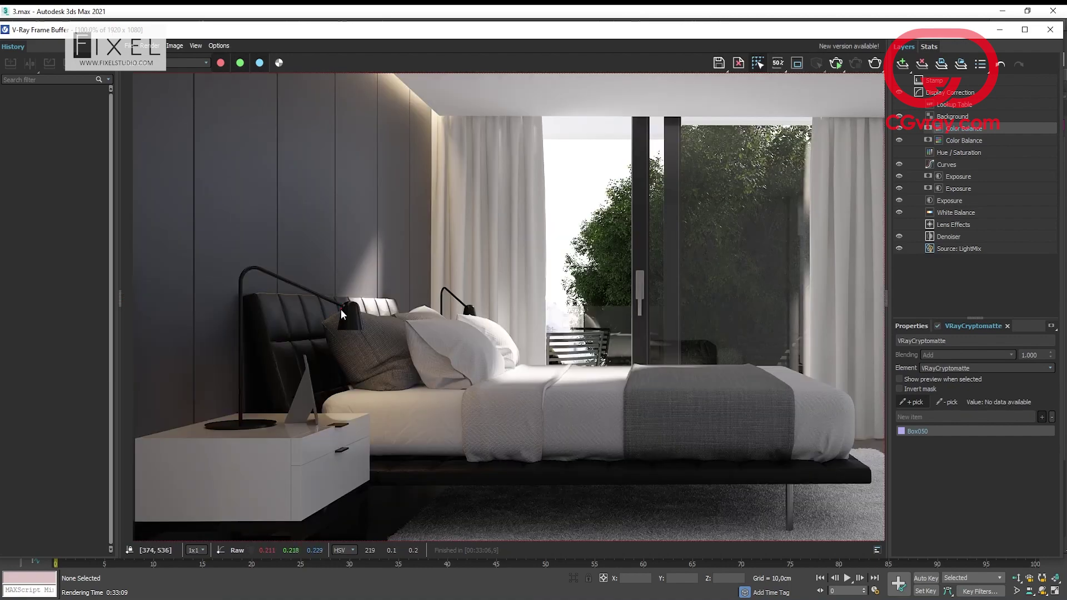
scroll(341, 317, up, 1)
scroll(536, 349, up, 1)
scroll(536, 349, down, 1)
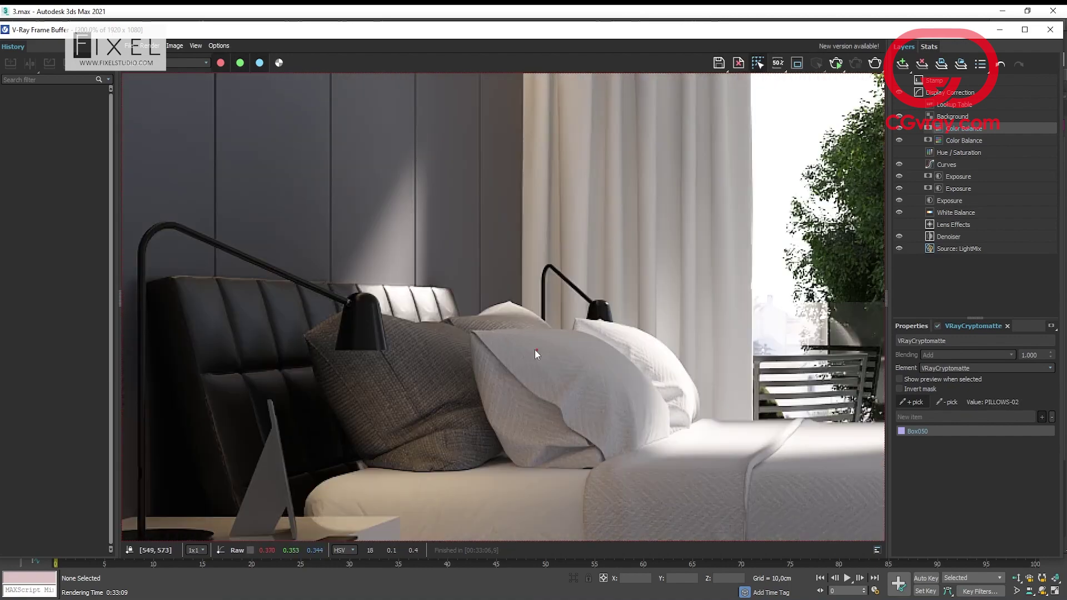
scroll(535, 349, down, 1)
click(411, 373)
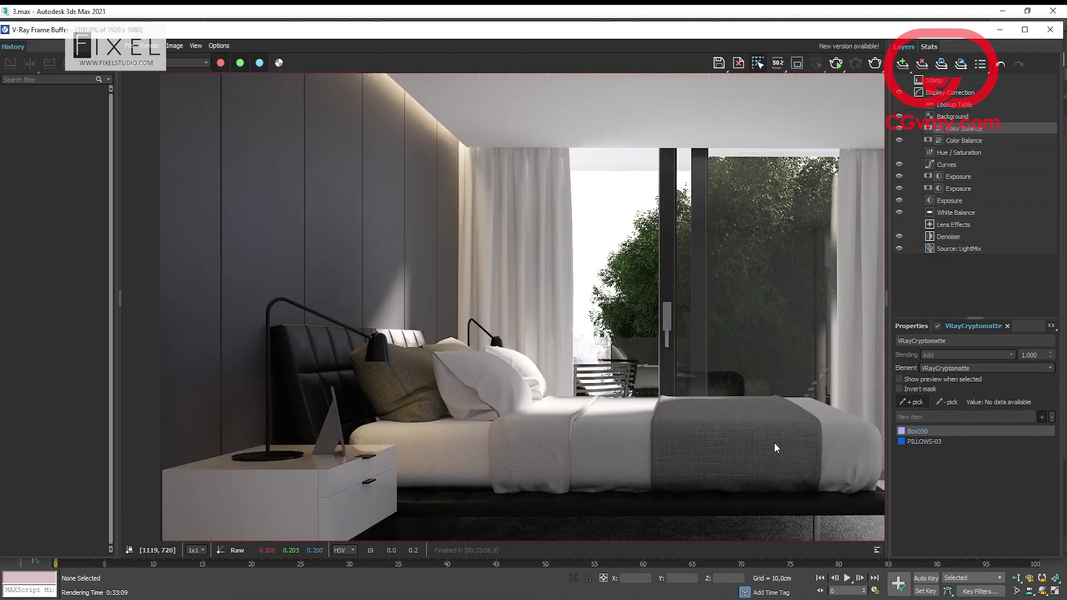